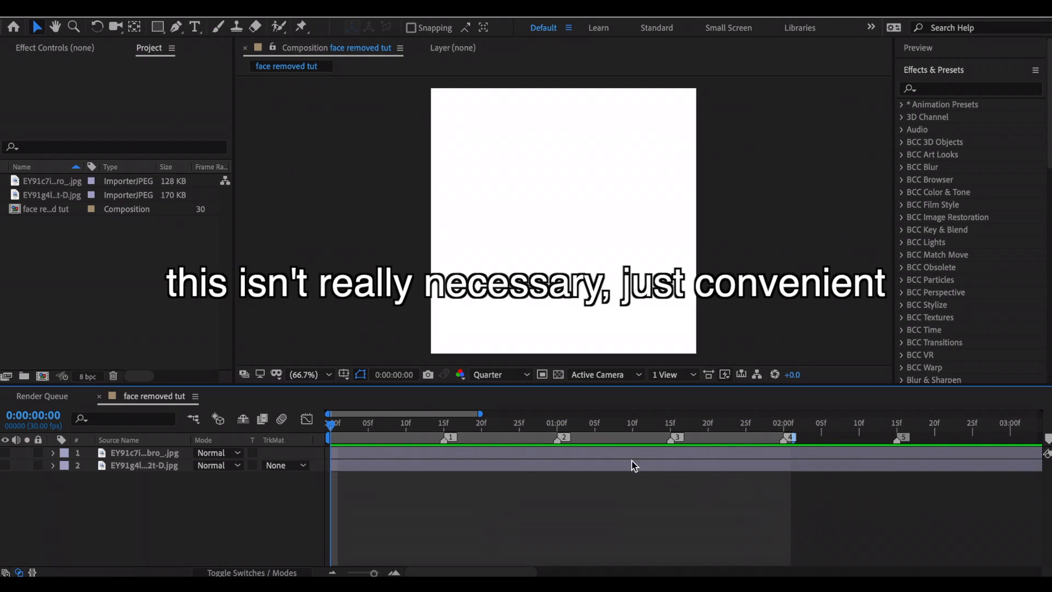
Make the second image layer visible and scale it to 106% so it fills the composition.
click(718, 466)
click(5, 466)
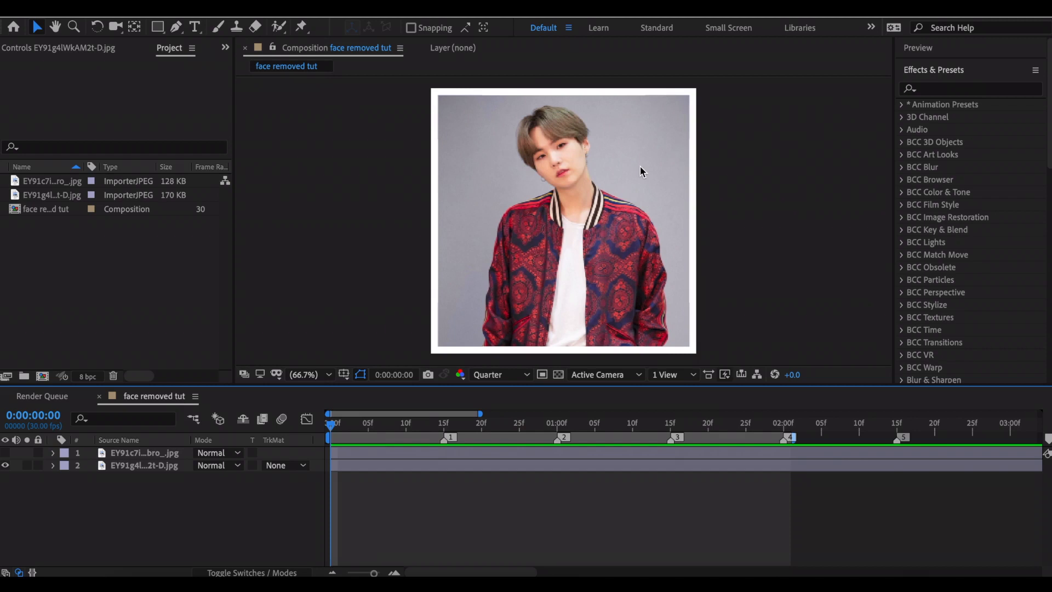
click(144, 466)
key(s)
drag(212, 480, 218, 480)
Pre-compose the scaled image layer as "mask", moving all attributes into the new composition.
key(ctrl+shift+c)
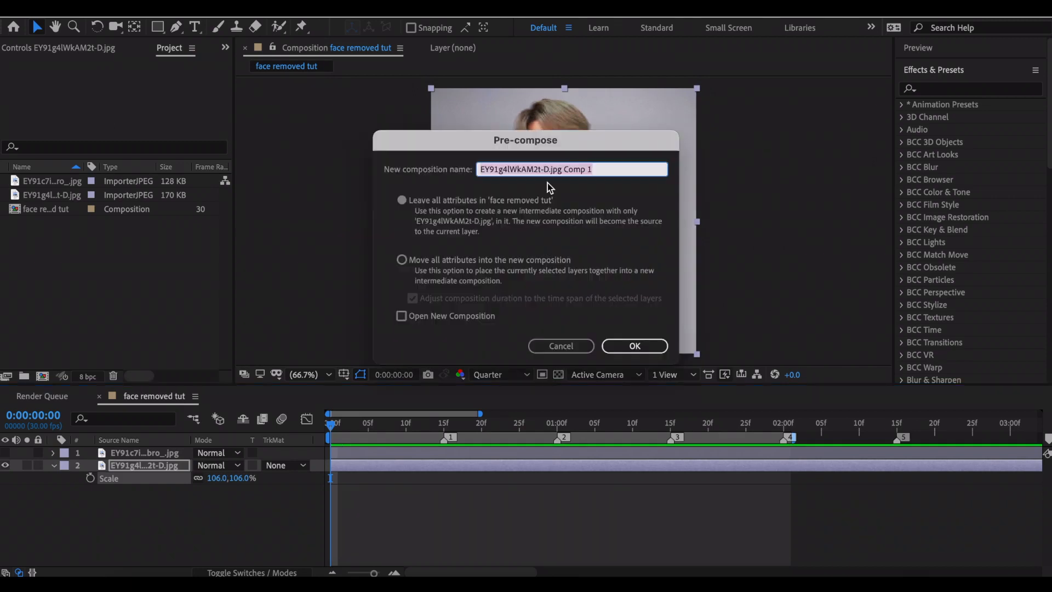
text(mask)
click(402, 259)
key(Return)
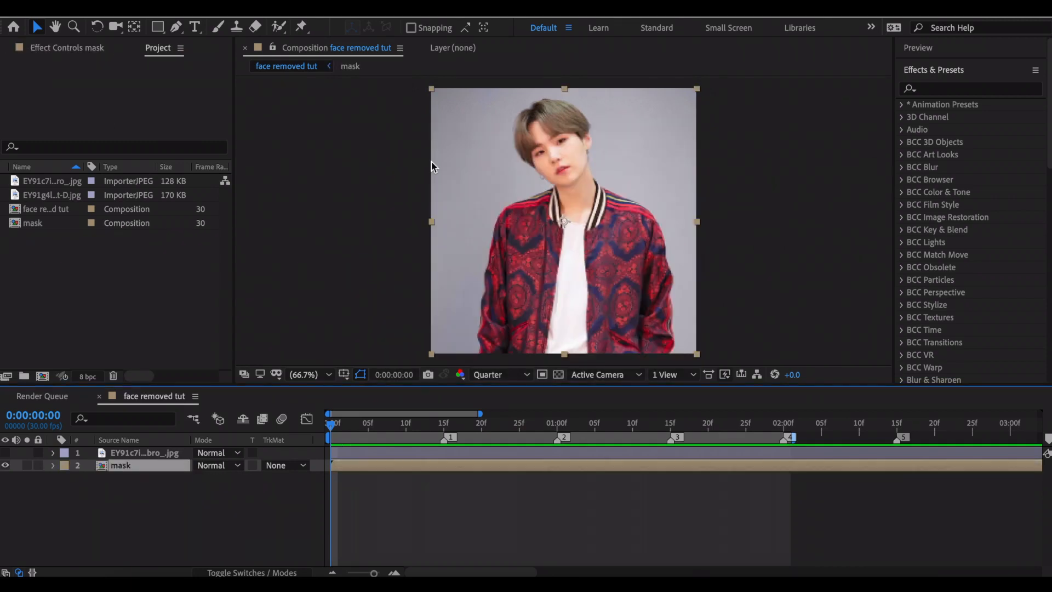
Set the preview resolution to Full and trace a mask around the person's outline to cut away the grey background.
click(511, 375)
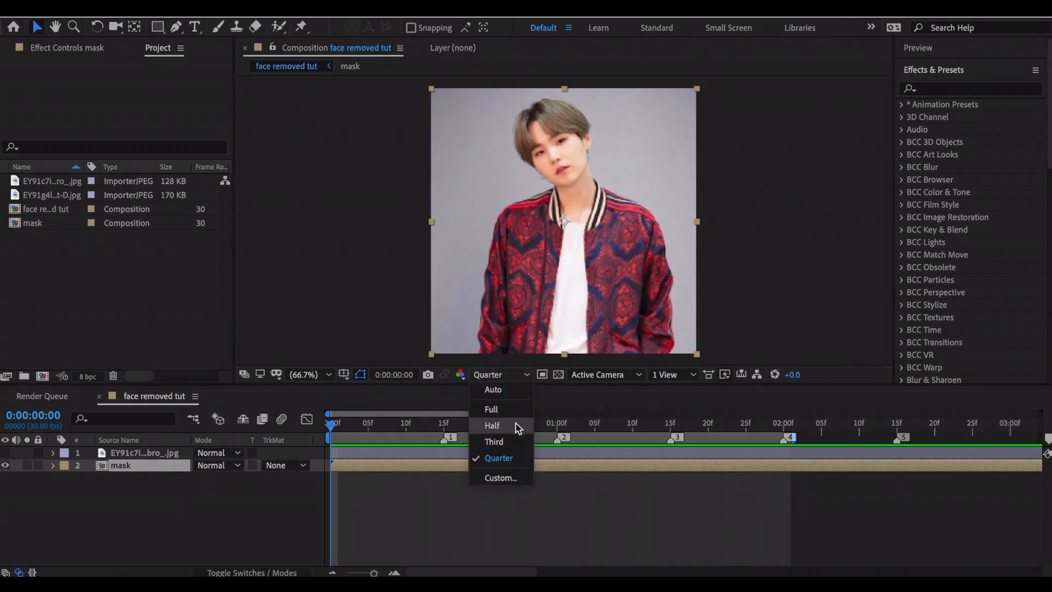
click(497, 411)
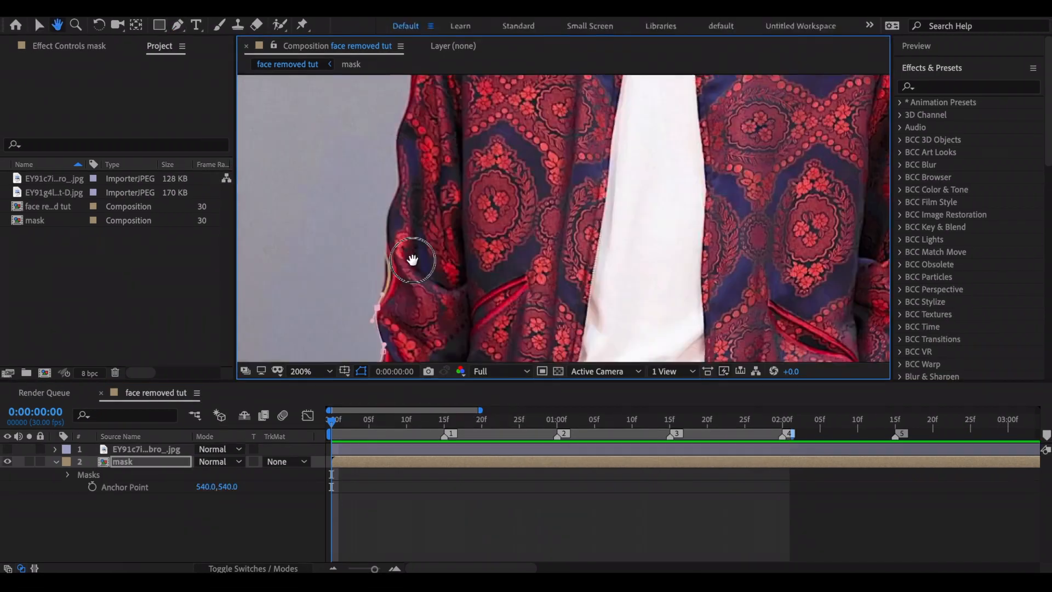
drag(413, 260, 415, 262)
drag(387, 251, 392, 214)
drag(408, 180, 393, 307)
click(391, 266)
drag(405, 222, 380, 304)
key(v)
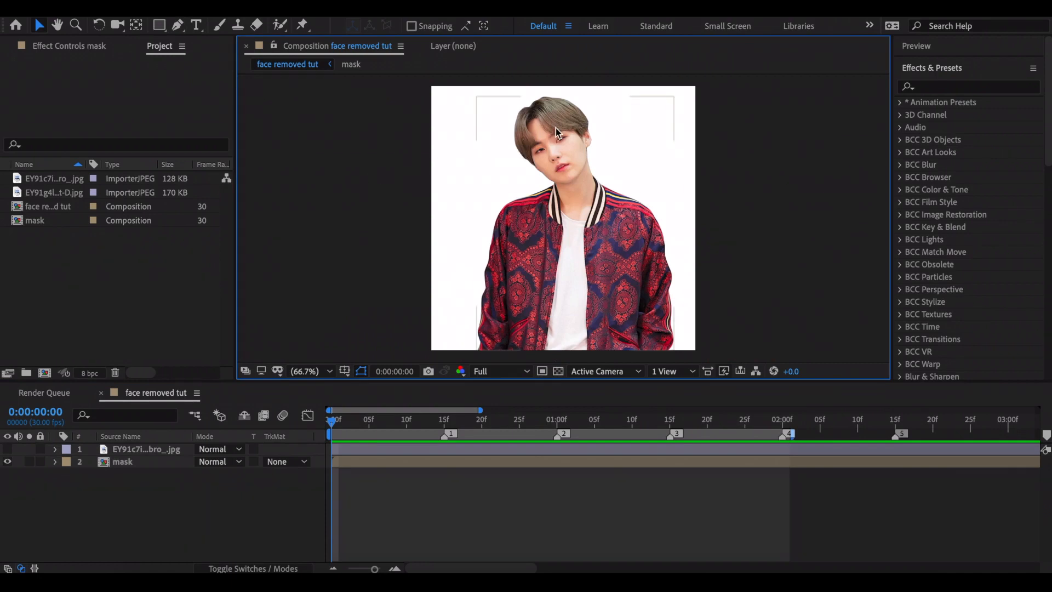
Trace a second mask around the face on the mask layer, following the hairline, ear and jaw.
scroll(556, 130, up, 2)
key(space)
drag(559, 135, 569, 305)
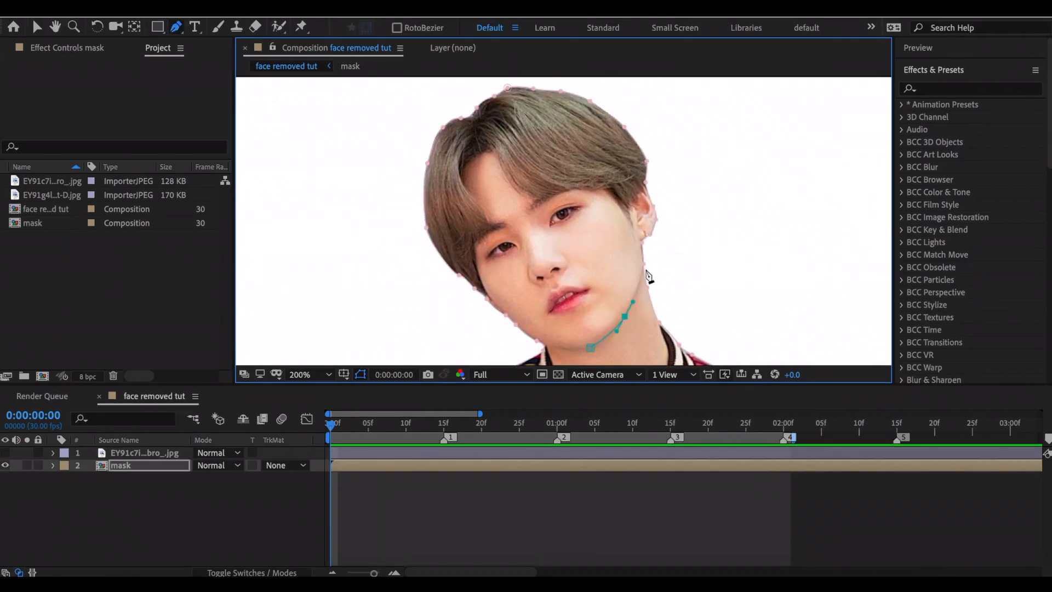
scroll(618, 250, up, 2)
scroll(618, 250, down, 2)
scroll(472, 241, up, 2)
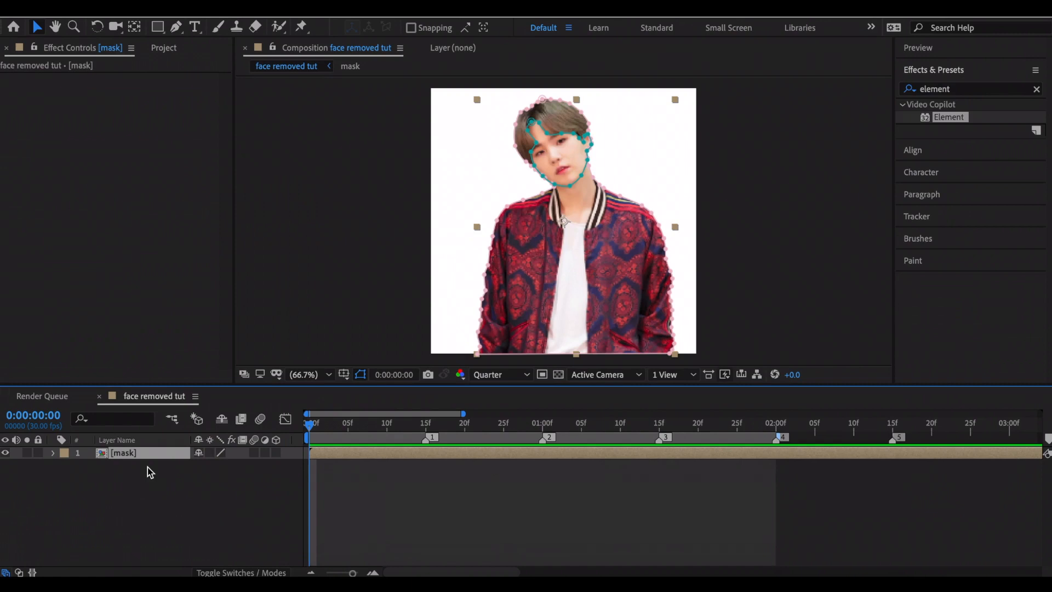
Duplicate the mask layer, naming the lower copy "body" and the upper copy "face".
key(ctrl+d)
click(146, 474)
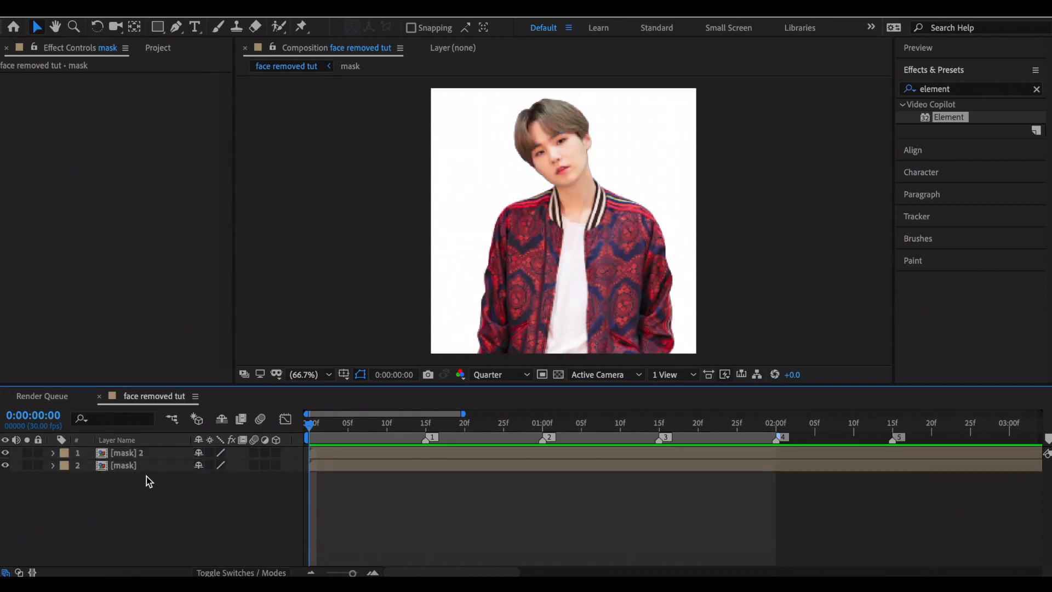
click(147, 466)
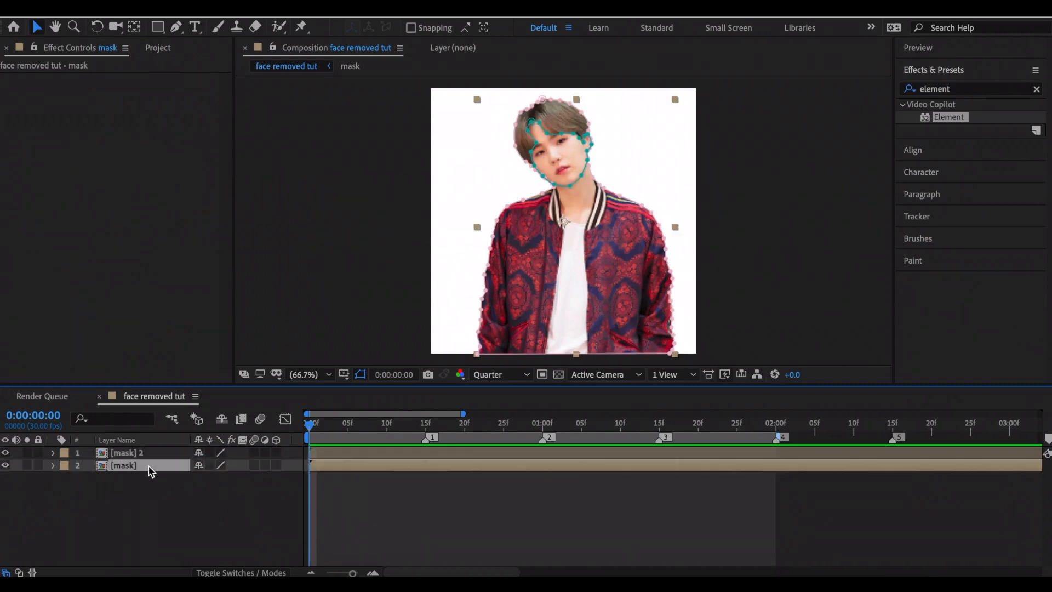
key(Return)
text(body)
key(Return)
click(160, 453)
key(Return)
text(face)
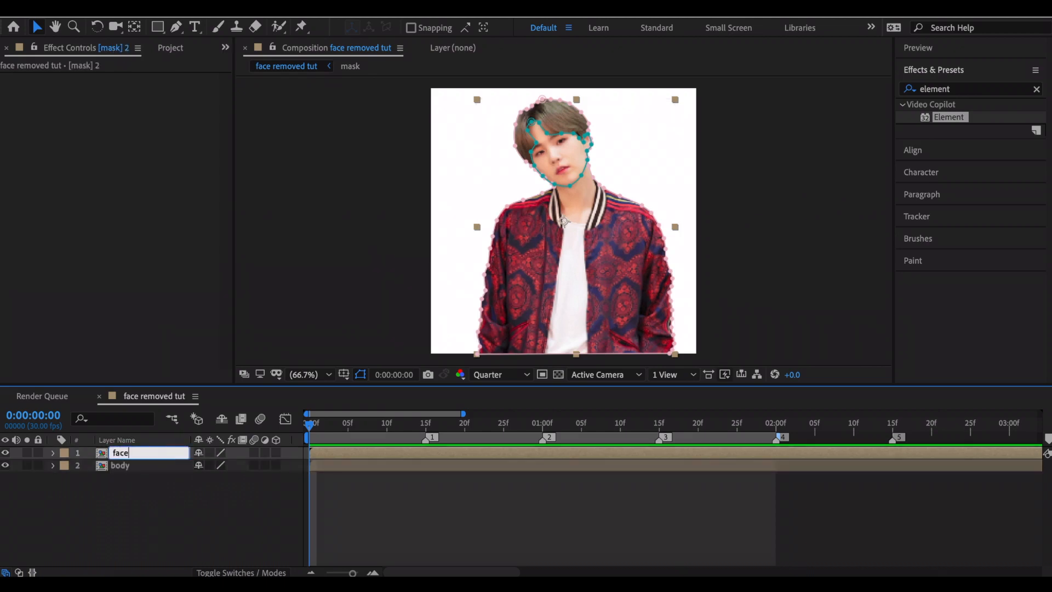
key(Return)
click(168, 489)
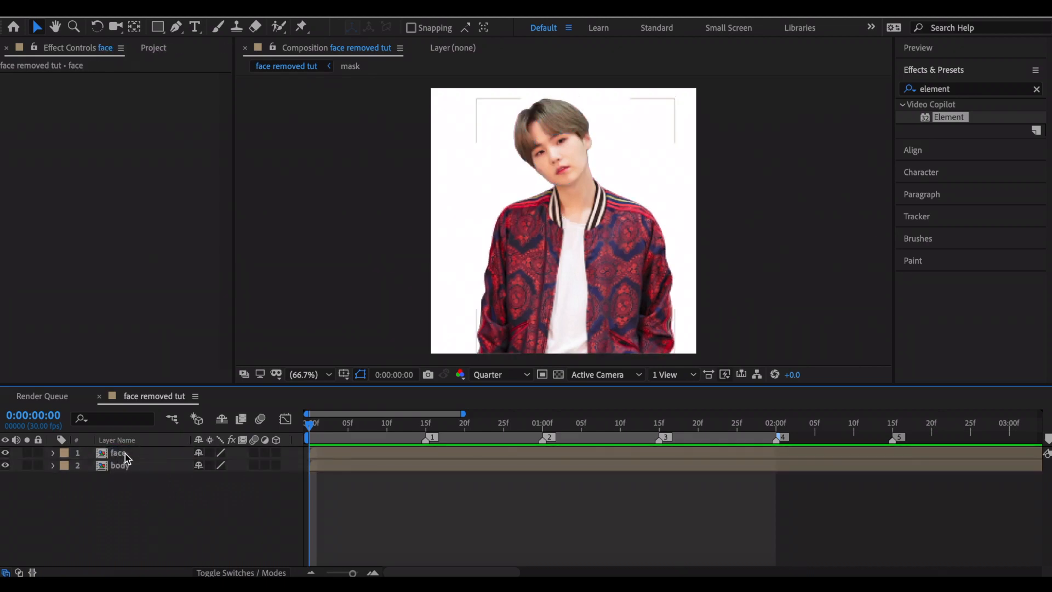
Reveal the masks of the face layer and select Mask 1, the full body outline.
click(127, 454)
key(m)
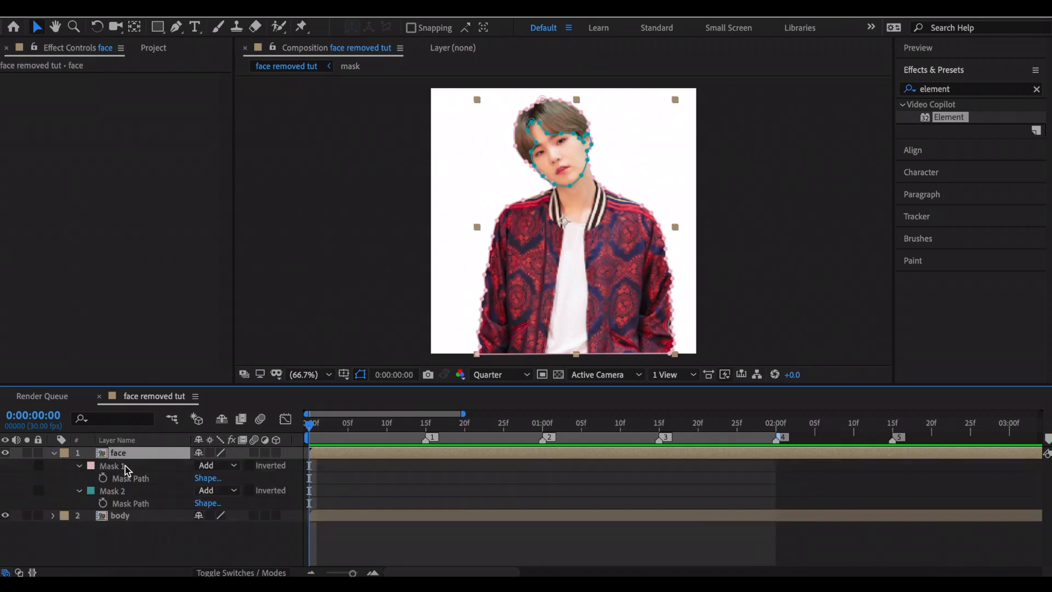
click(119, 466)
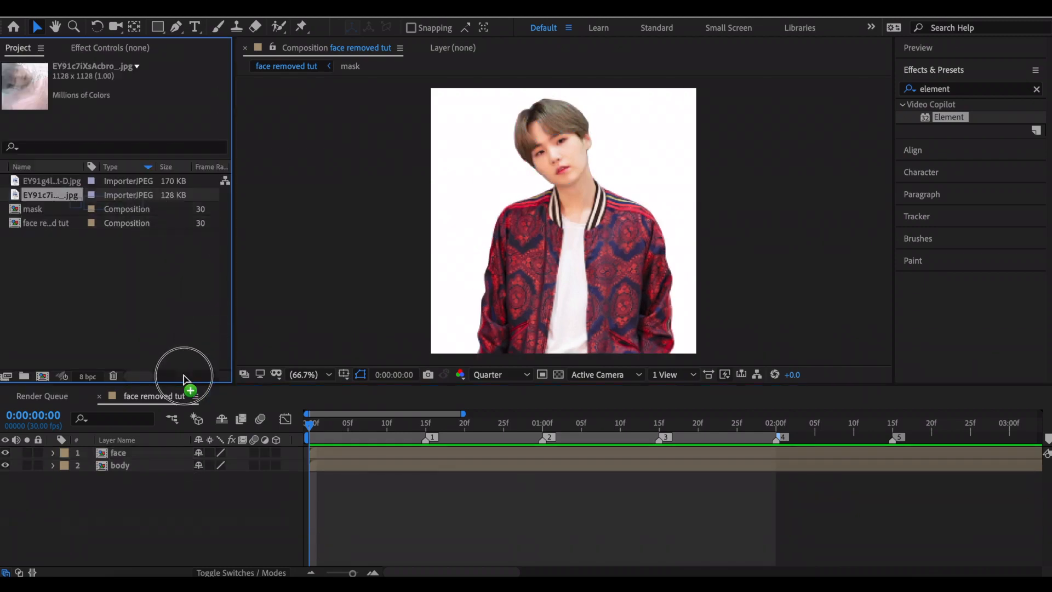
Add the other image above the face layer as a composition named "pop up".
drag(188, 376, 125, 457)
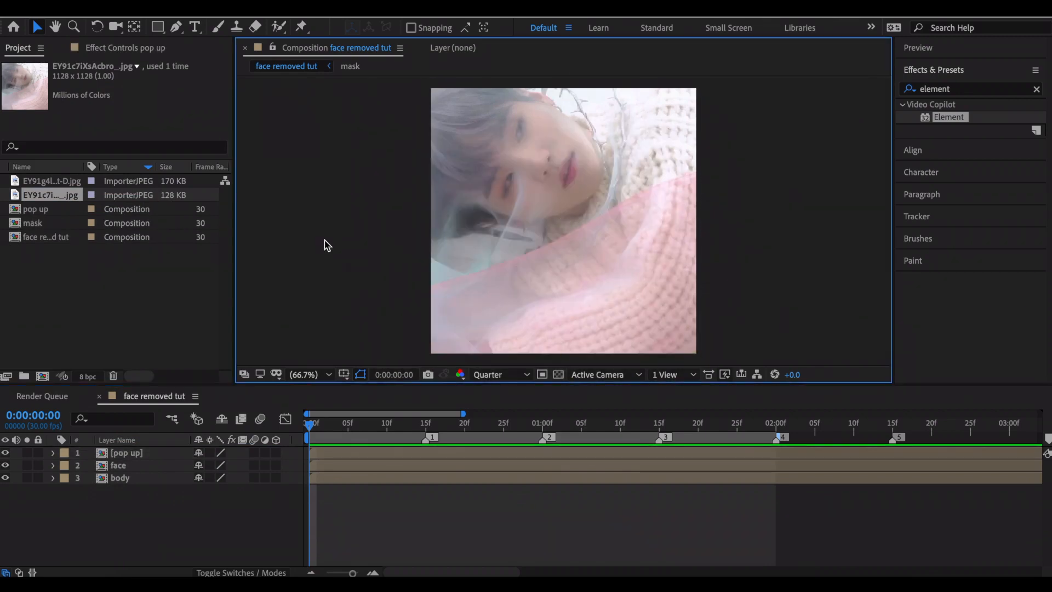
Create a black solid above all layers and apply the Element effect to it.
key(ctrl+y)
key(Return)
drag(949, 117, 657, 453)
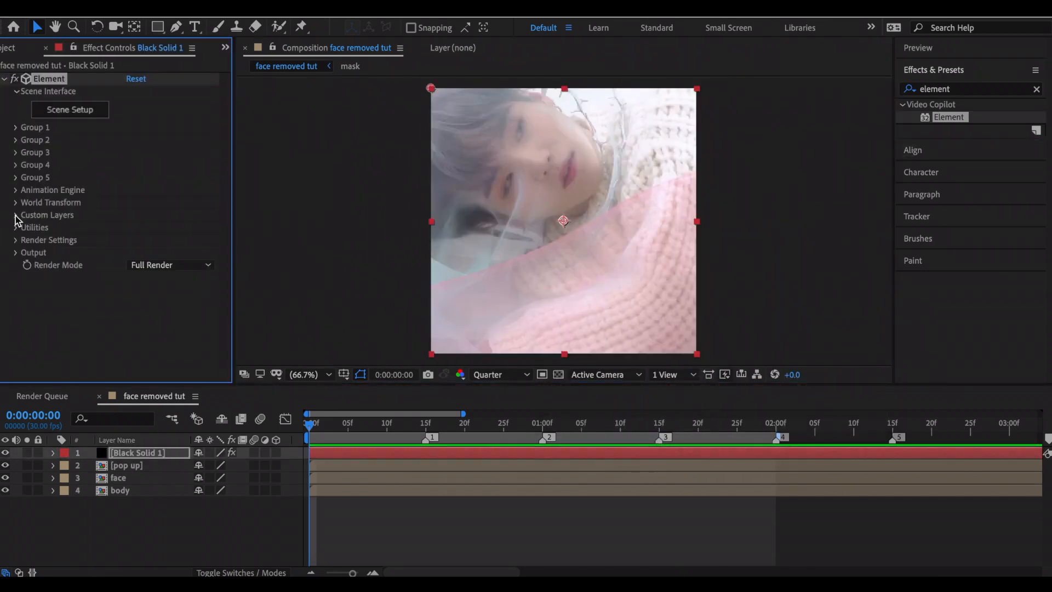
In Element's custom text and masks, set Path Layer 1 to body and Path Layer 2 to face.
click(16, 216)
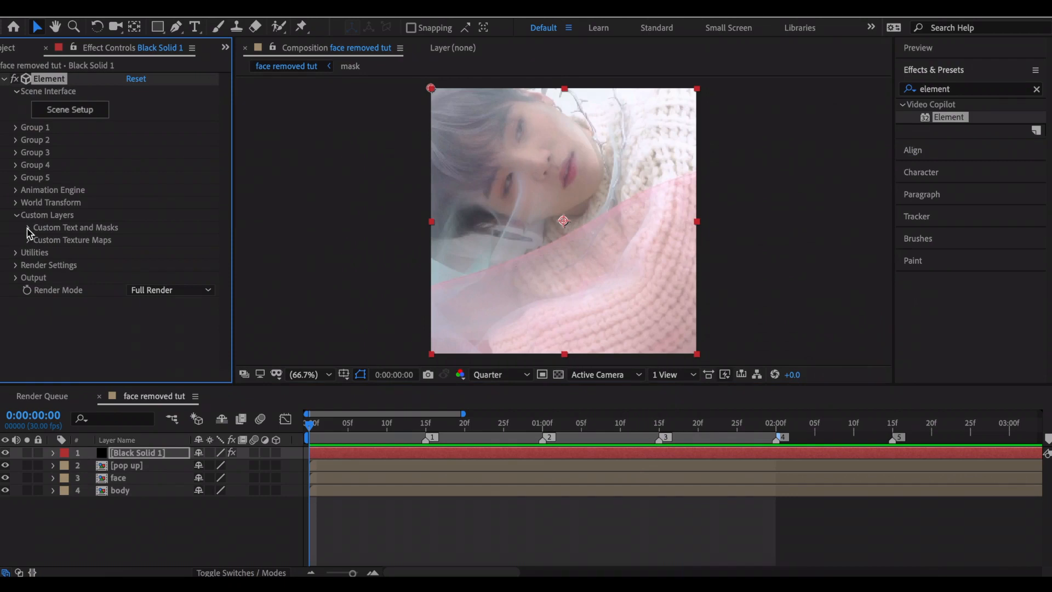
click(28, 228)
click(163, 201)
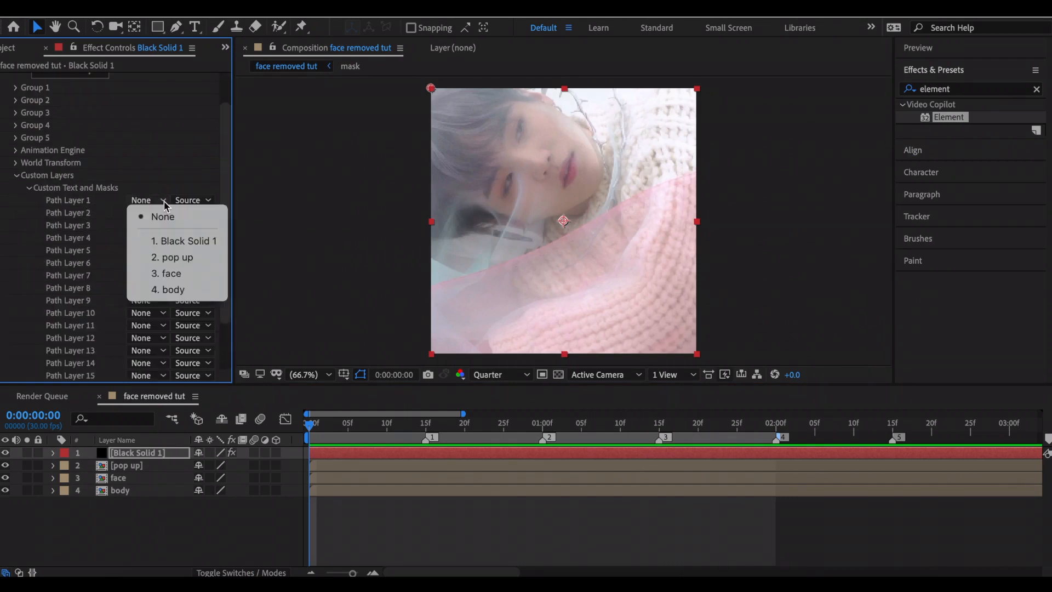
click(171, 289)
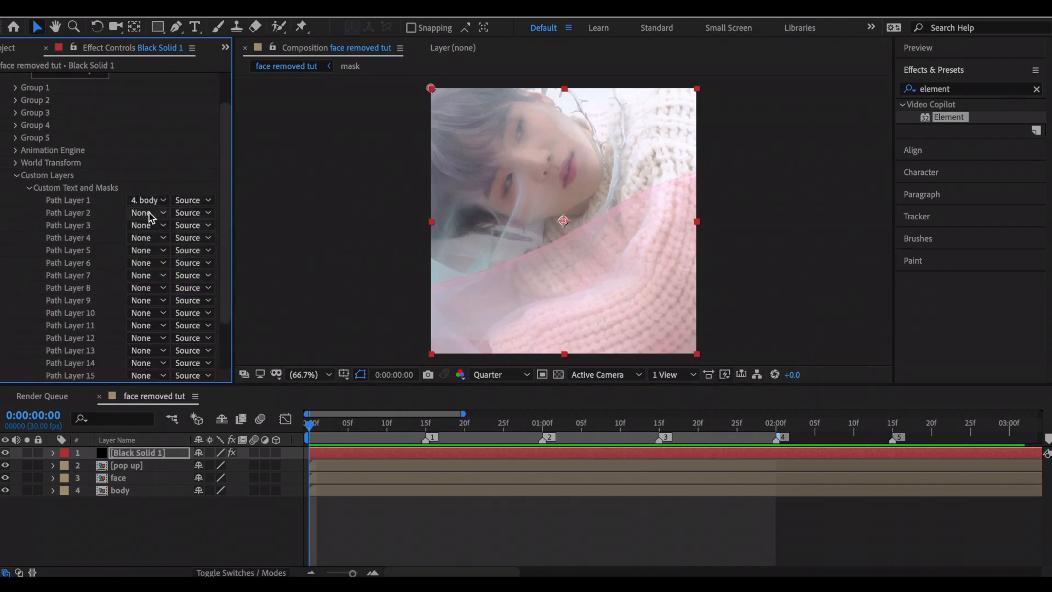
click(150, 217)
click(165, 284)
click(29, 188)
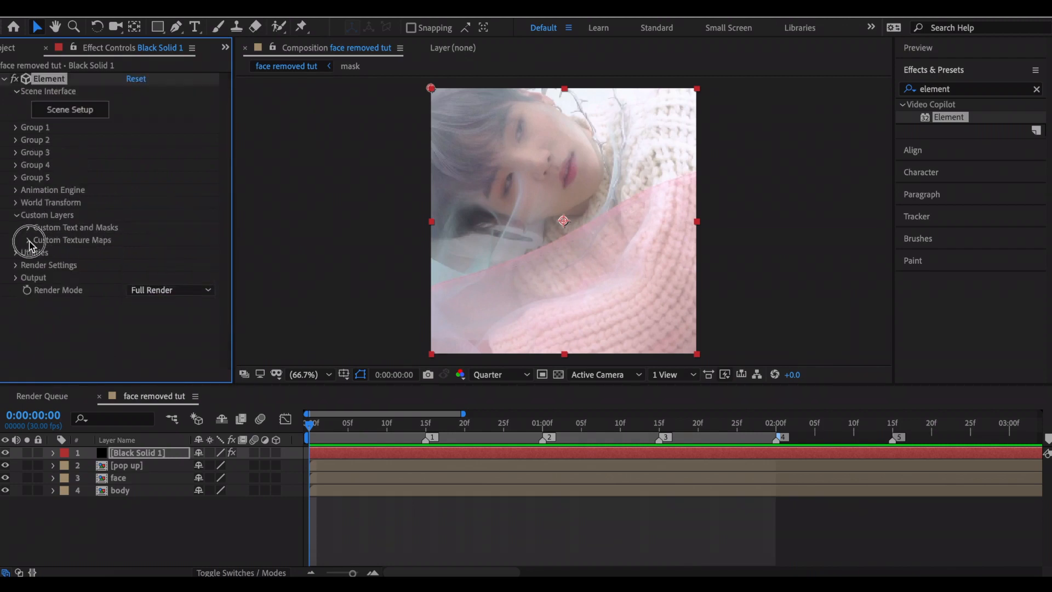
In Element's custom texture maps, assign body to Layer 1, face to Layer 2 and pop up to Layer 3.
click(29, 240)
click(157, 127)
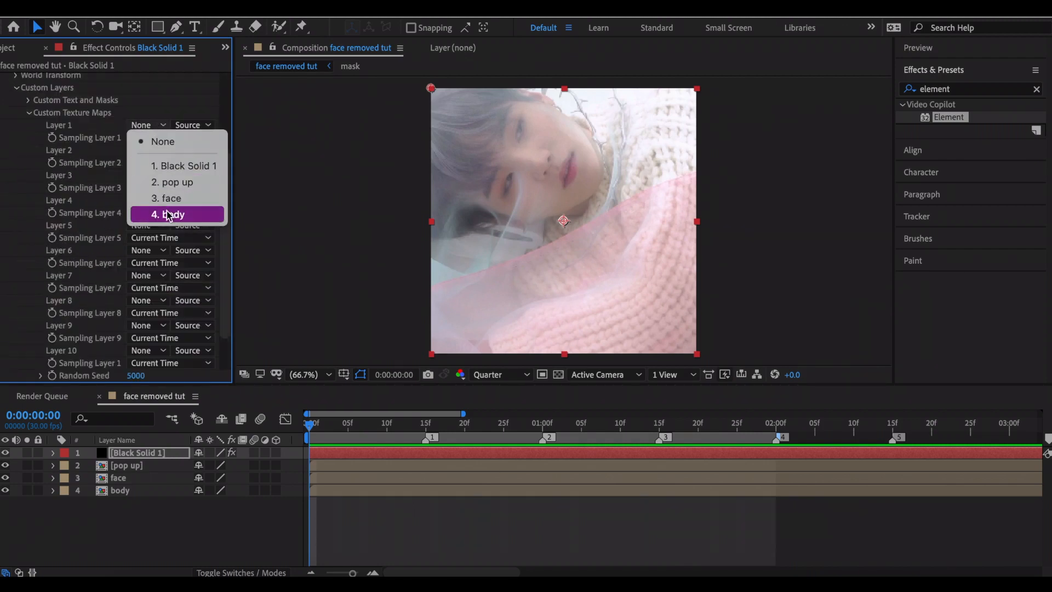
click(167, 214)
click(149, 151)
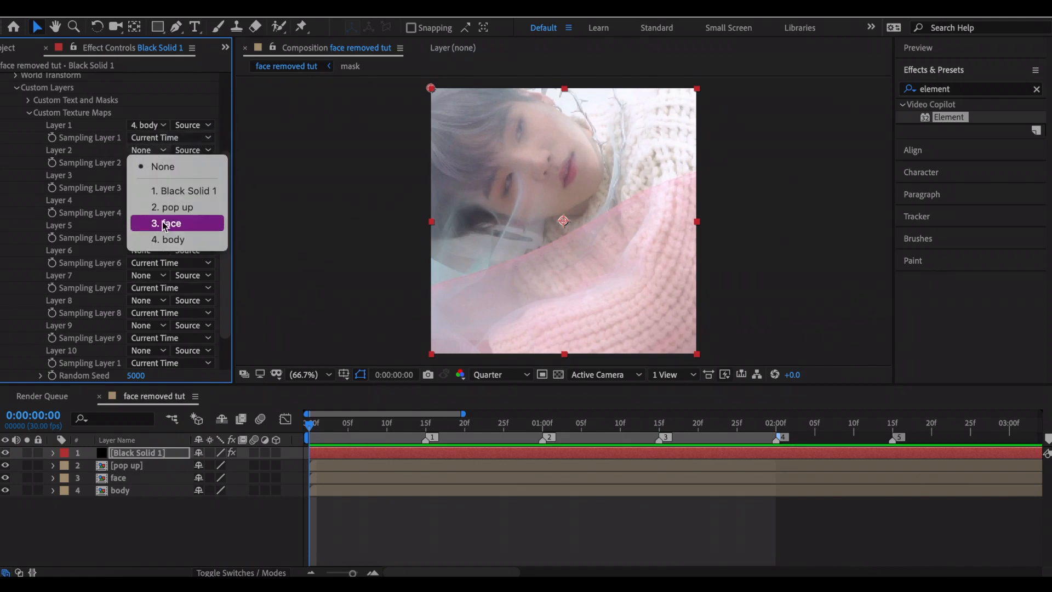
click(166, 223)
click(145, 176)
click(163, 232)
click(17, 88)
Open Element's Scene Setup and extrude a model from Custom Path 1.
click(94, 110)
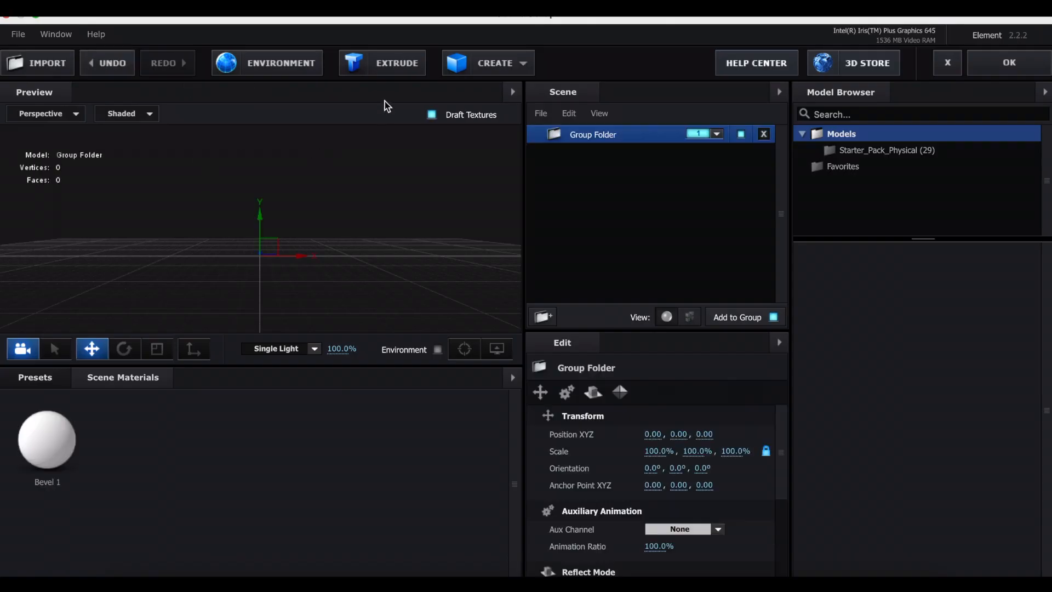
click(387, 75)
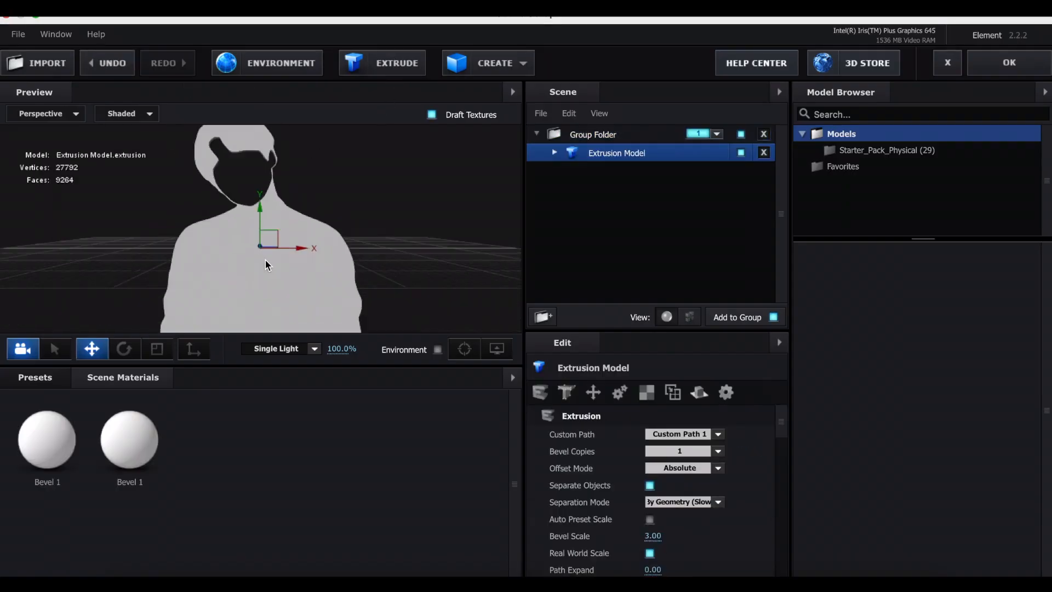
scroll(266, 258, down, 2)
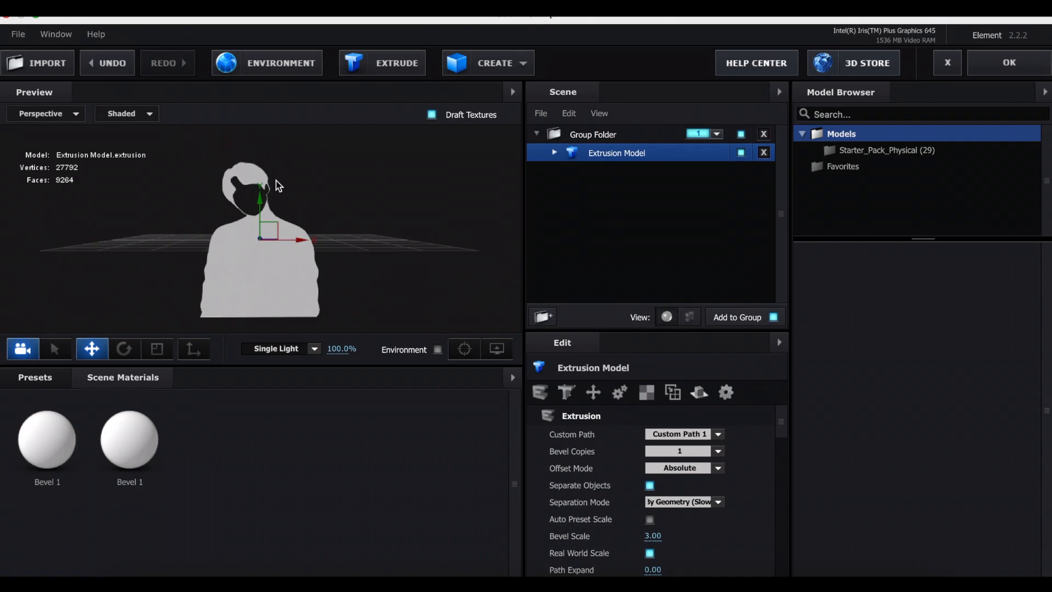
Load Custom Layer 1 as the diffuse texture of the extrusion model's Bevel 1 material.
click(556, 154)
click(628, 174)
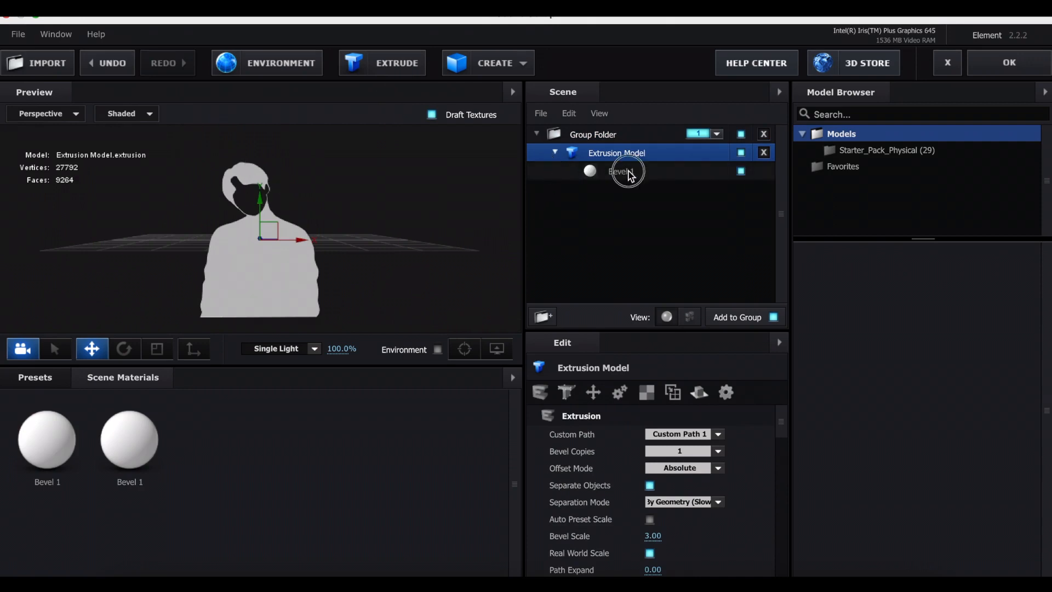
click(619, 393)
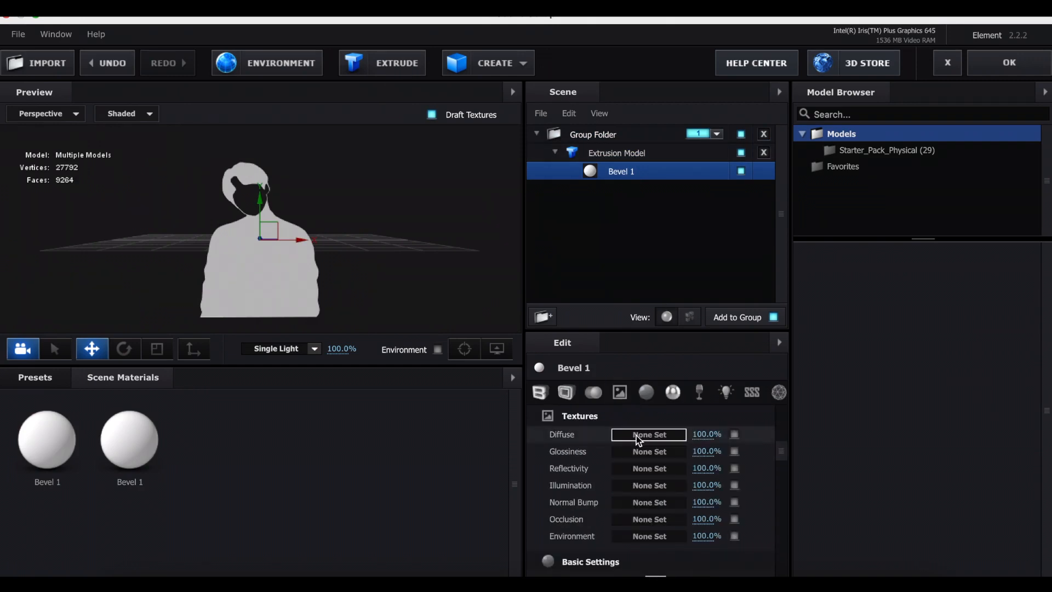
click(638, 436)
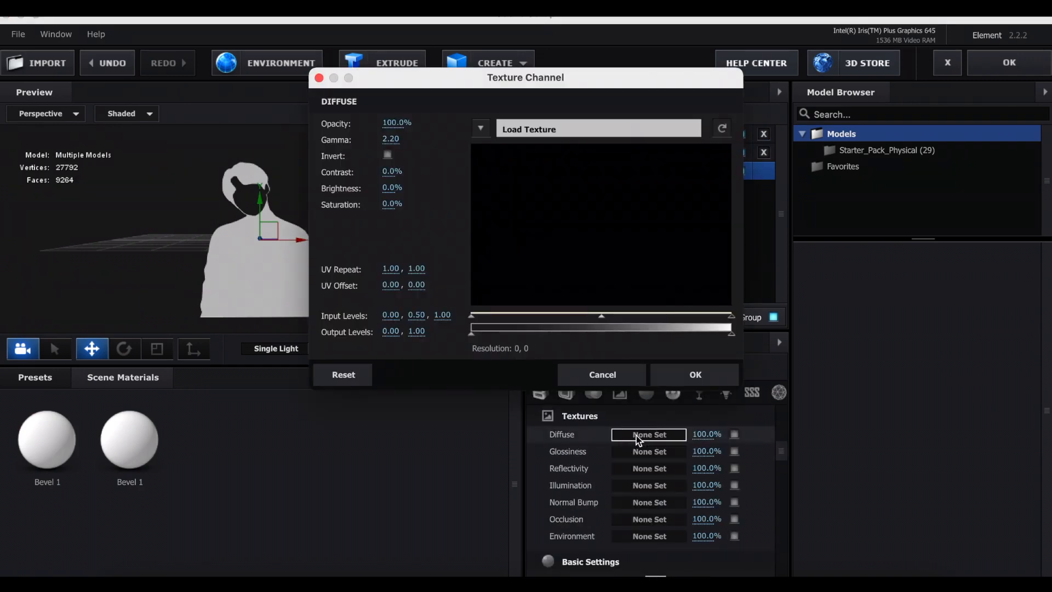
click(480, 128)
click(525, 157)
click(692, 372)
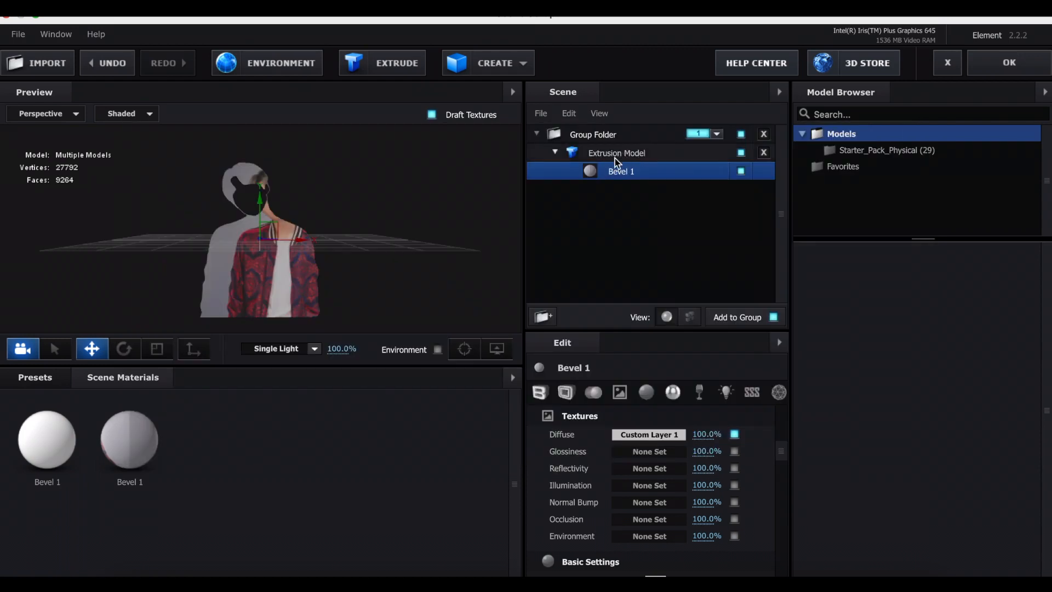
Set the extrusion model's texture mapping to UV.
click(616, 157)
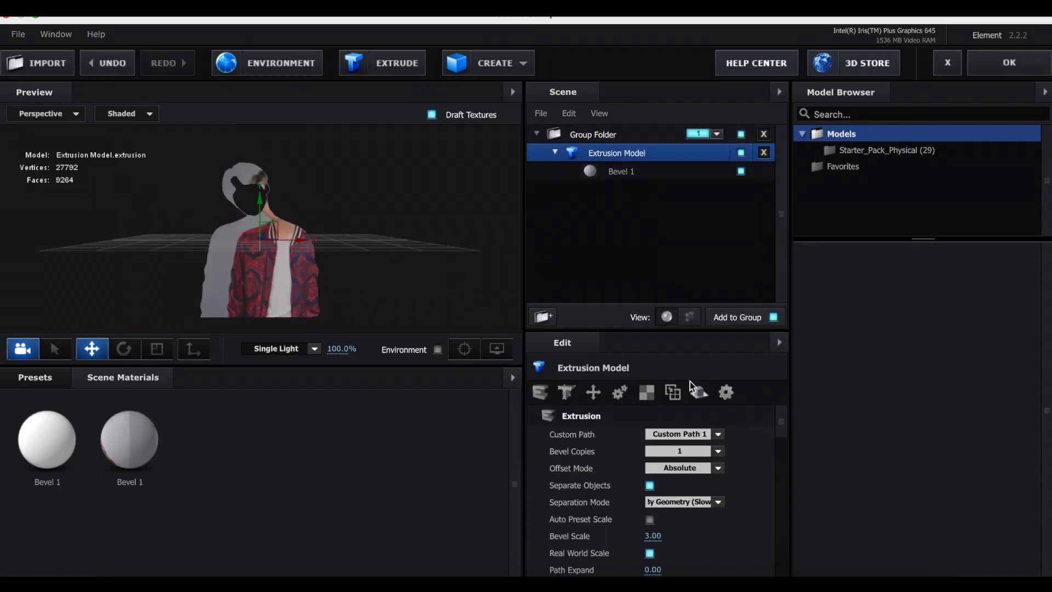
click(645, 396)
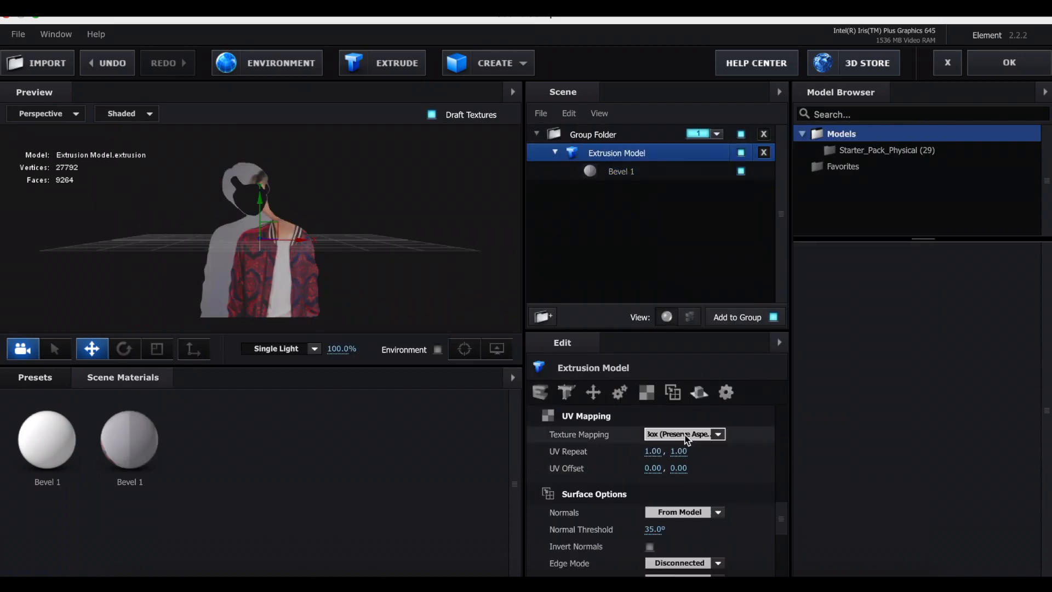
click(683, 434)
click(686, 438)
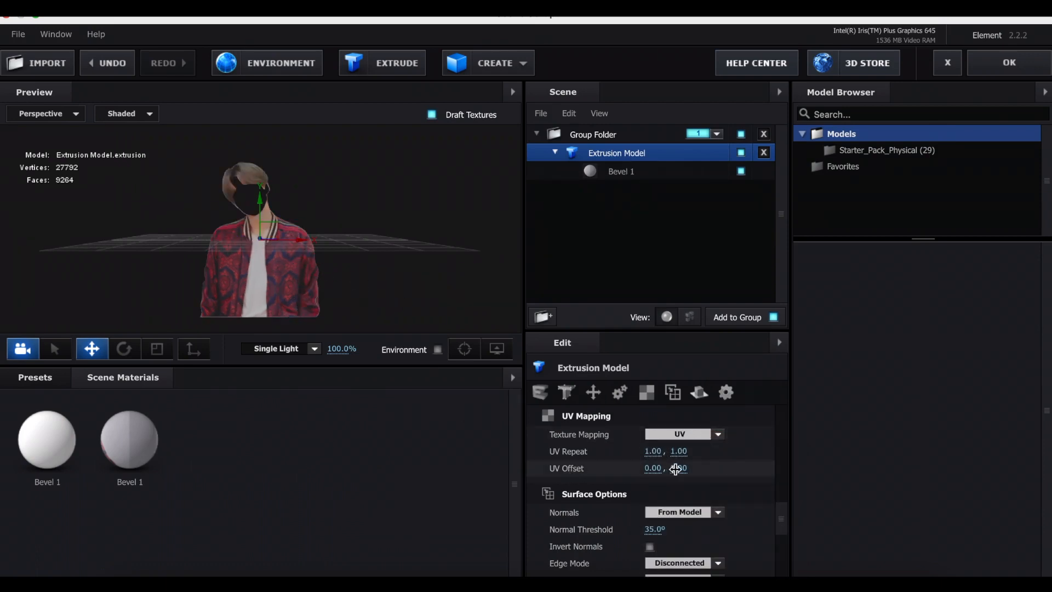
Try adjusting the model's horizontal UV offset and horizontal UV repeat.
drag(656, 469, 611, 452)
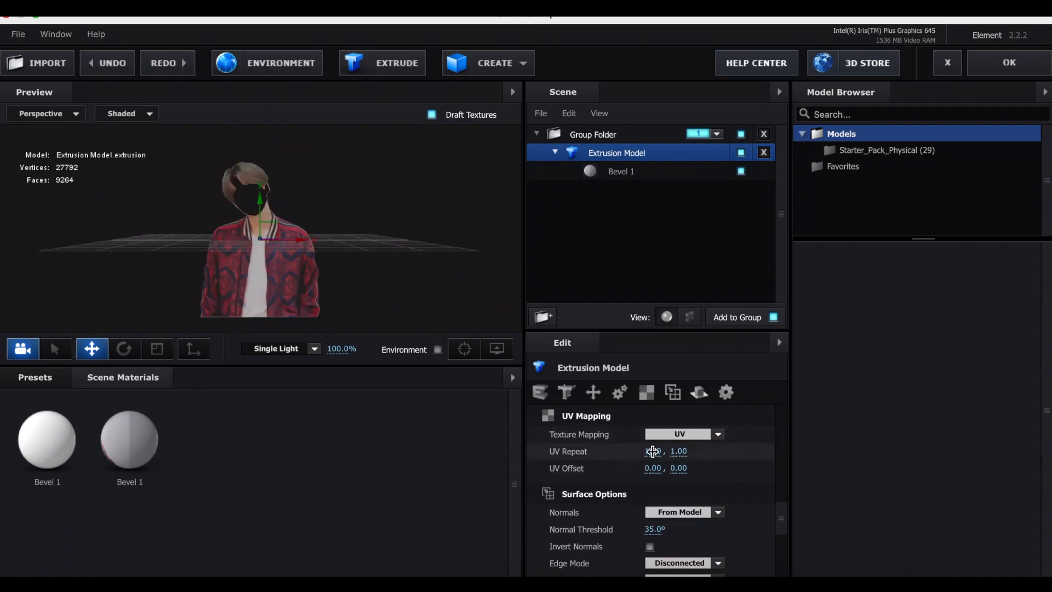
drag(654, 452, 609, 456)
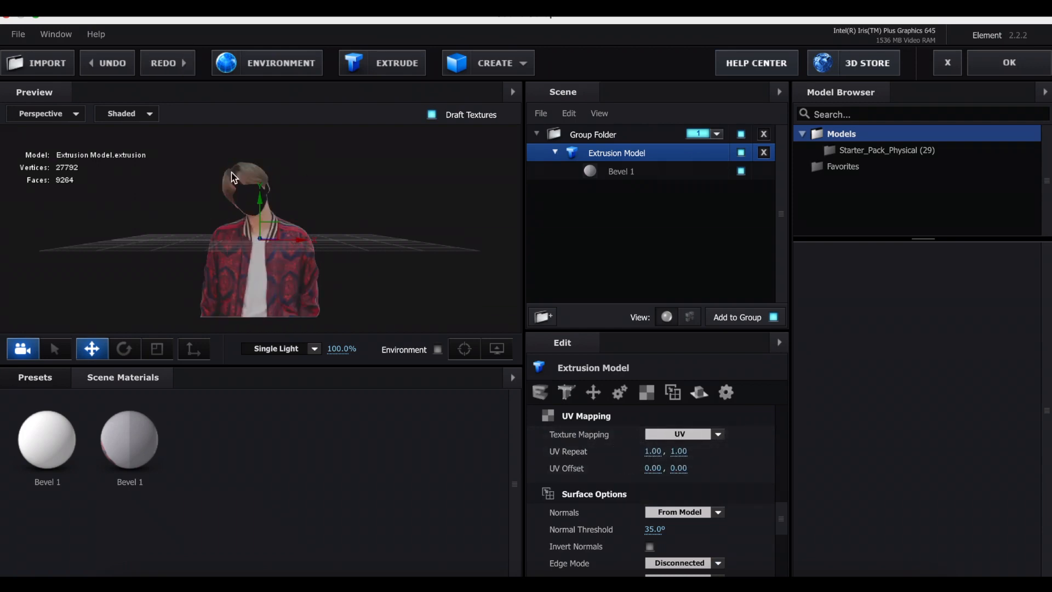
Set the Bevel 1 Extrude value of the body extrusion model to 3.50.
click(656, 175)
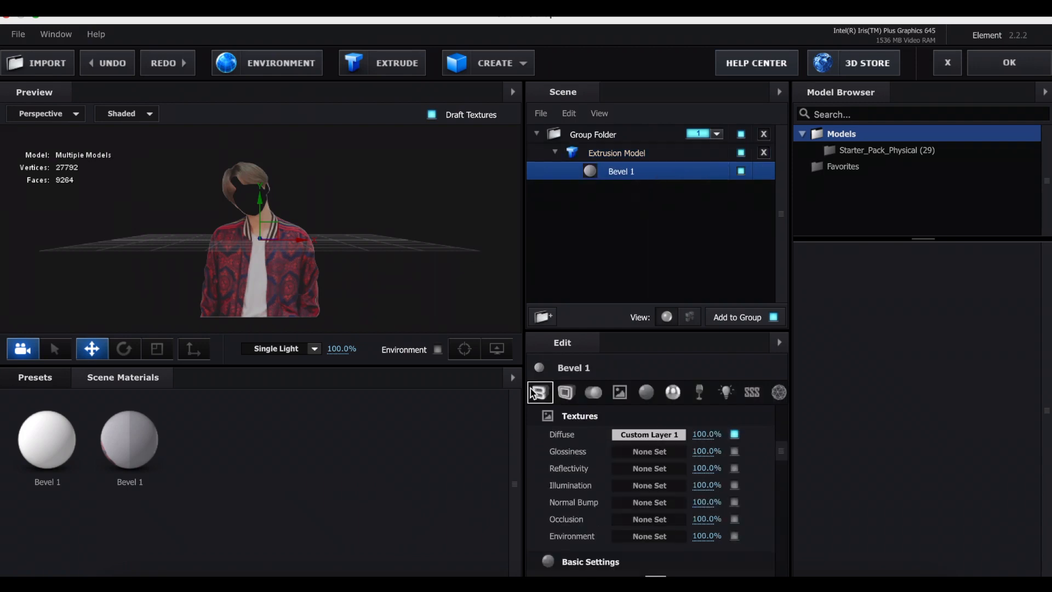
click(540, 392)
drag(498, 270, 420, 251)
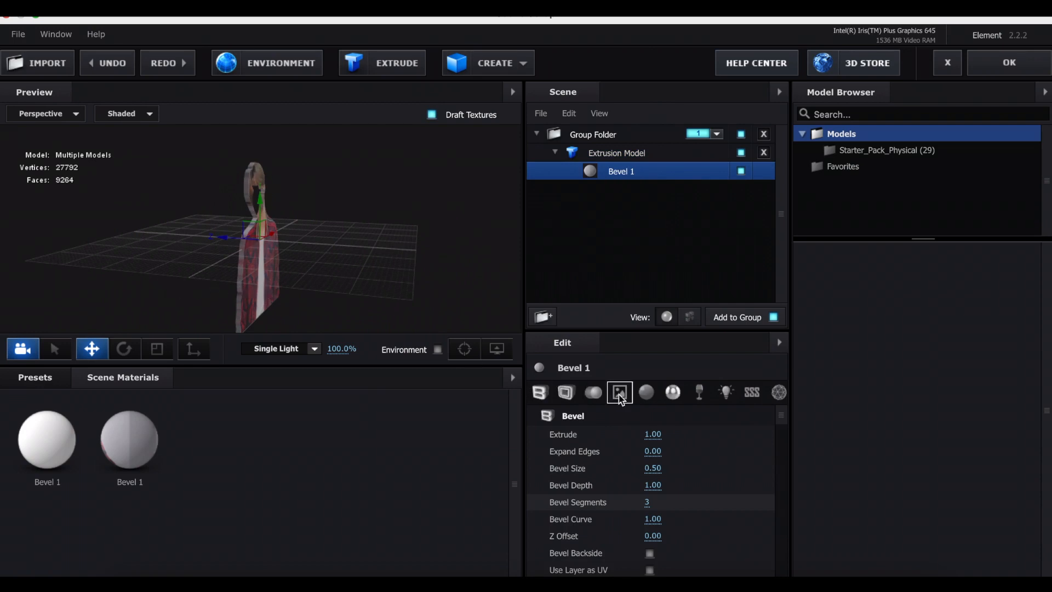
drag(653, 435, 951, 419)
drag(384, 247, 274, 243)
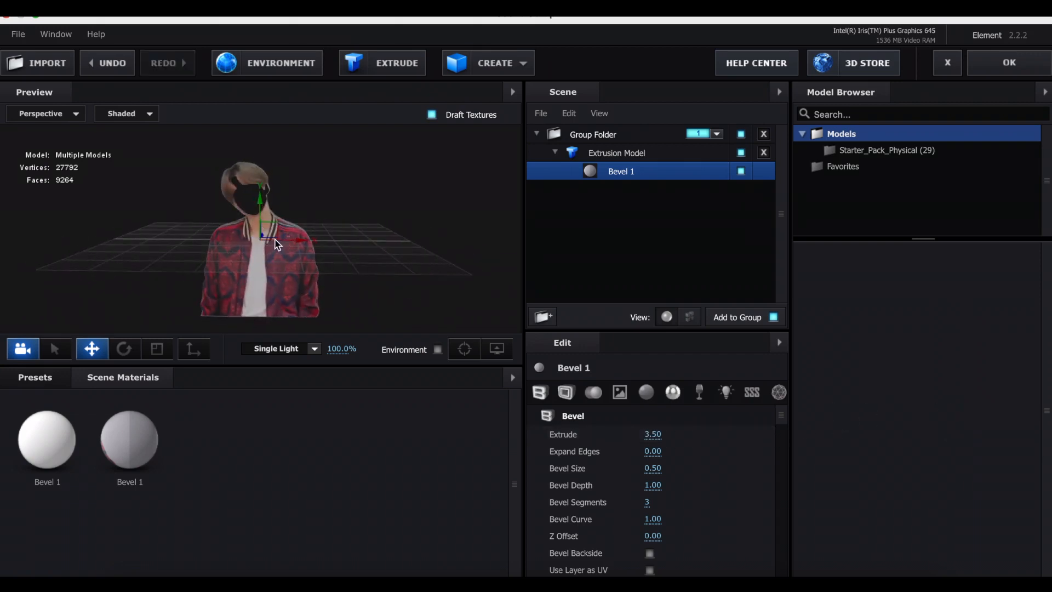
Extrude a second model from Custom Path 2 and hide the body extrusion model.
click(366, 64)
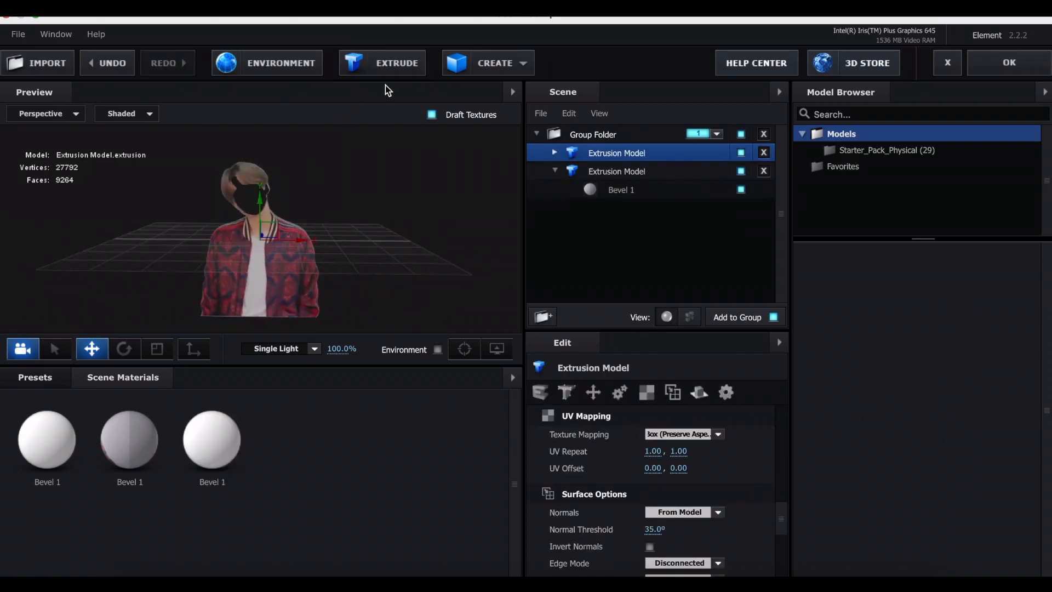
click(539, 392)
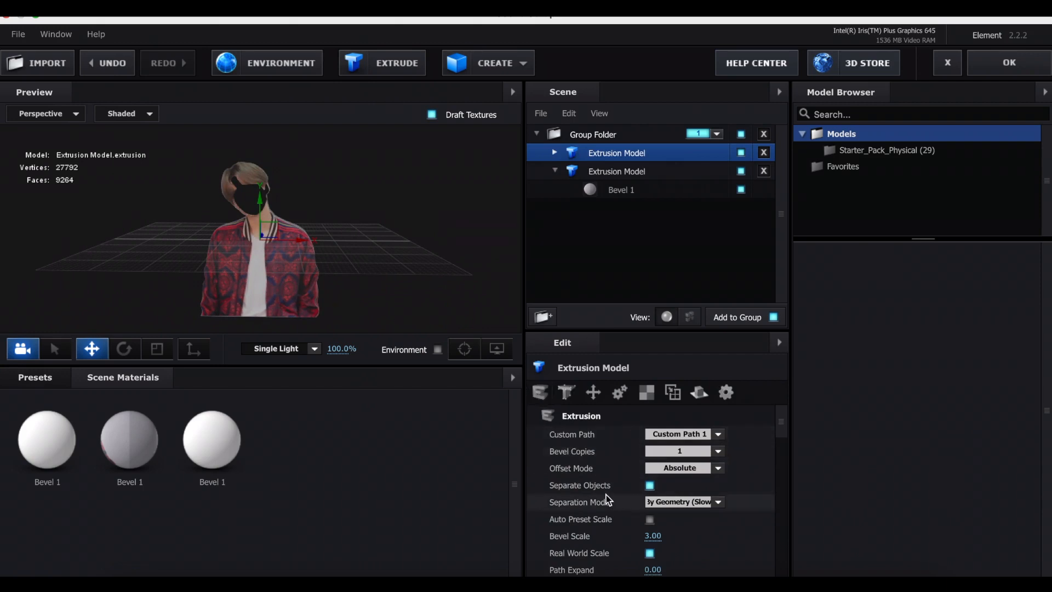
click(679, 438)
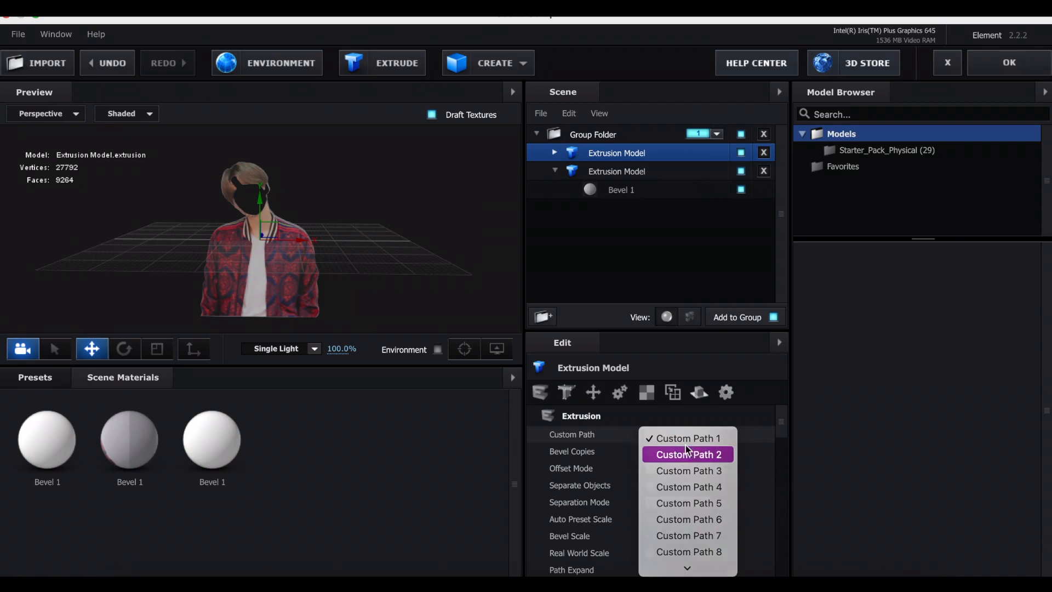
click(686, 453)
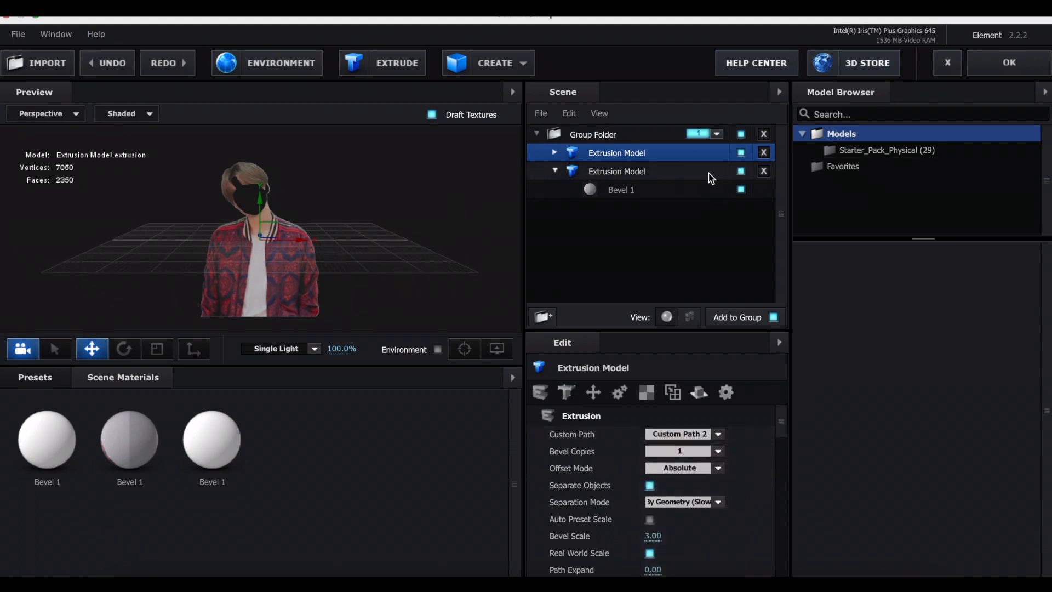
click(741, 171)
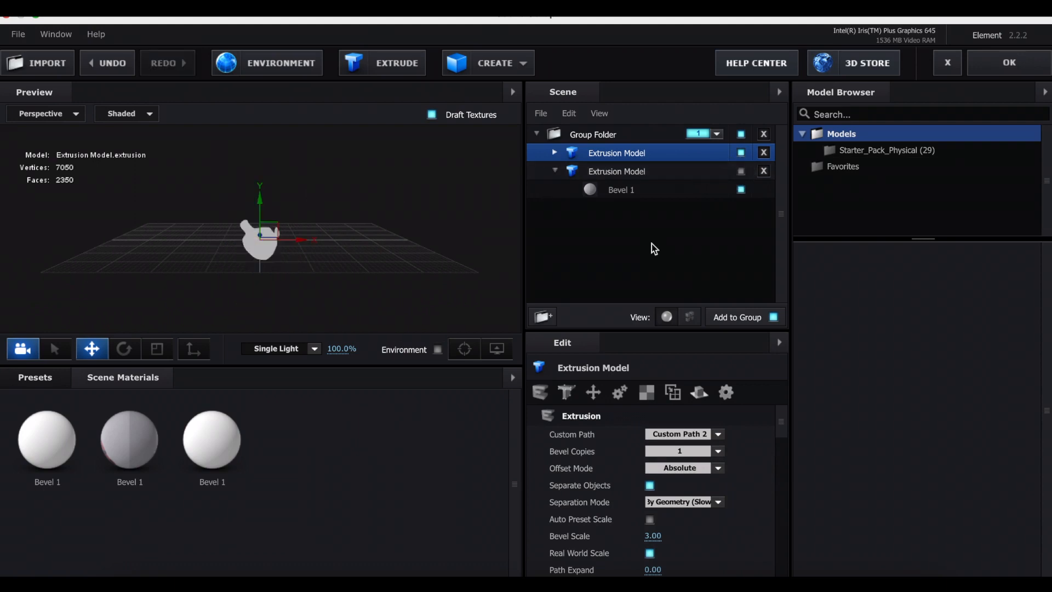
scroll(270, 235, up, 3)
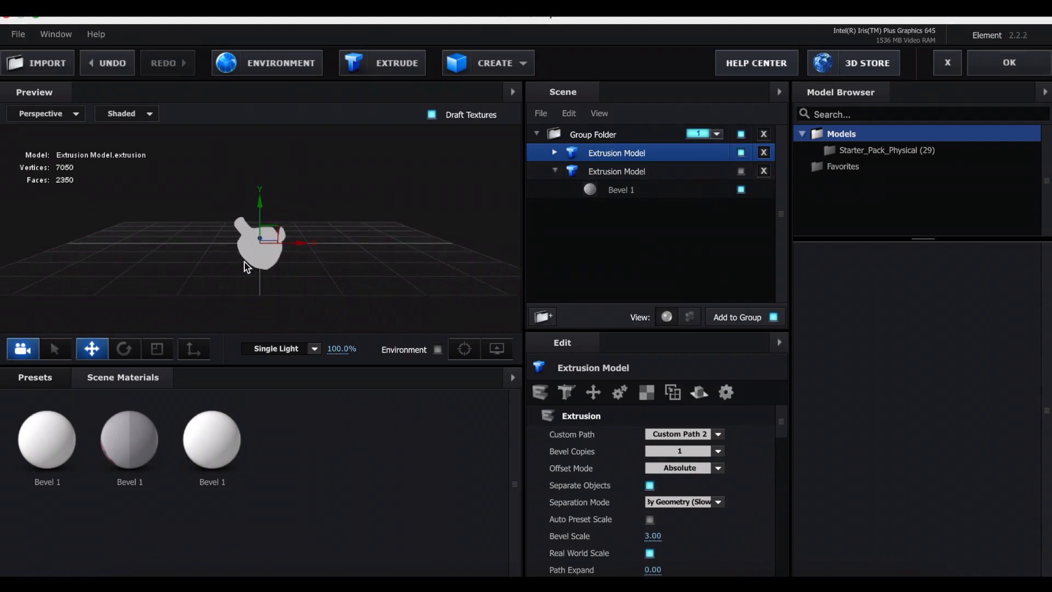
Load Custom Layer 2 as the diffuse texture of the face extrusion model's Bevel 1 material.
click(555, 154)
click(658, 174)
click(620, 392)
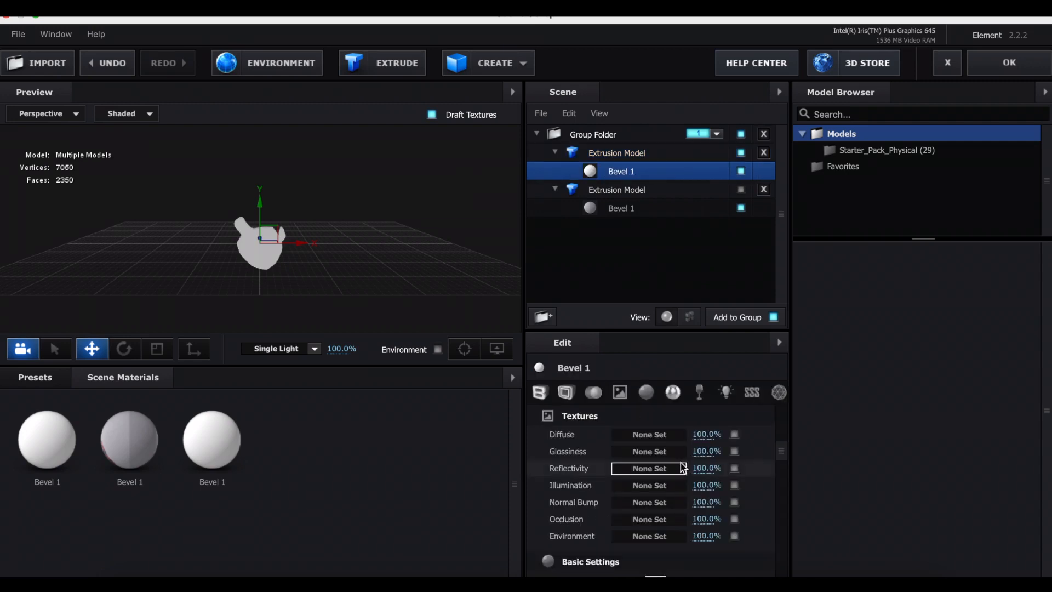
click(650, 434)
click(480, 128)
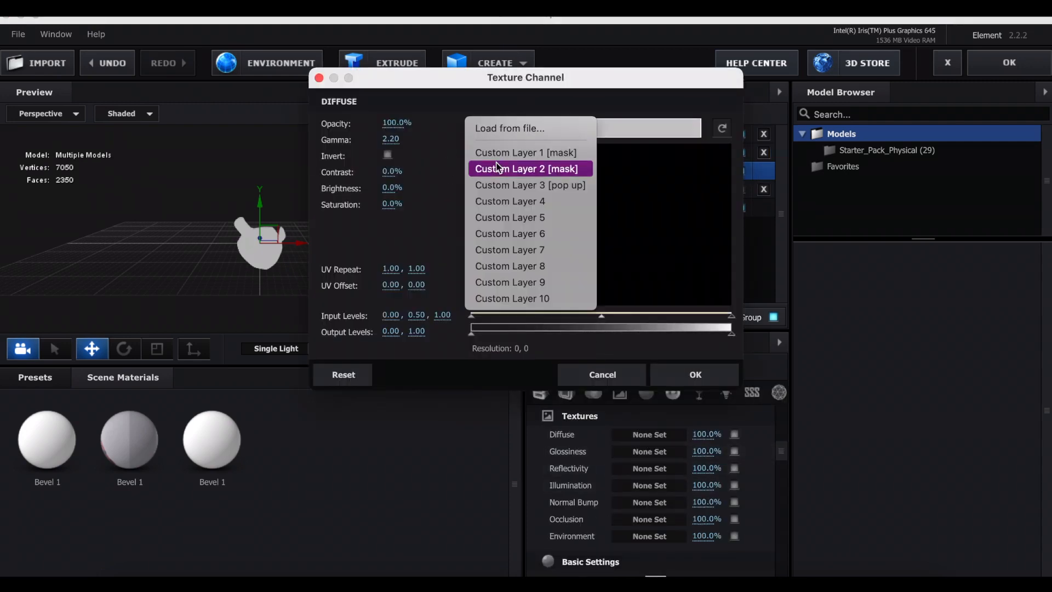
click(526, 167)
click(679, 374)
Set the face extrusion model's texture mapping to UV.
click(630, 153)
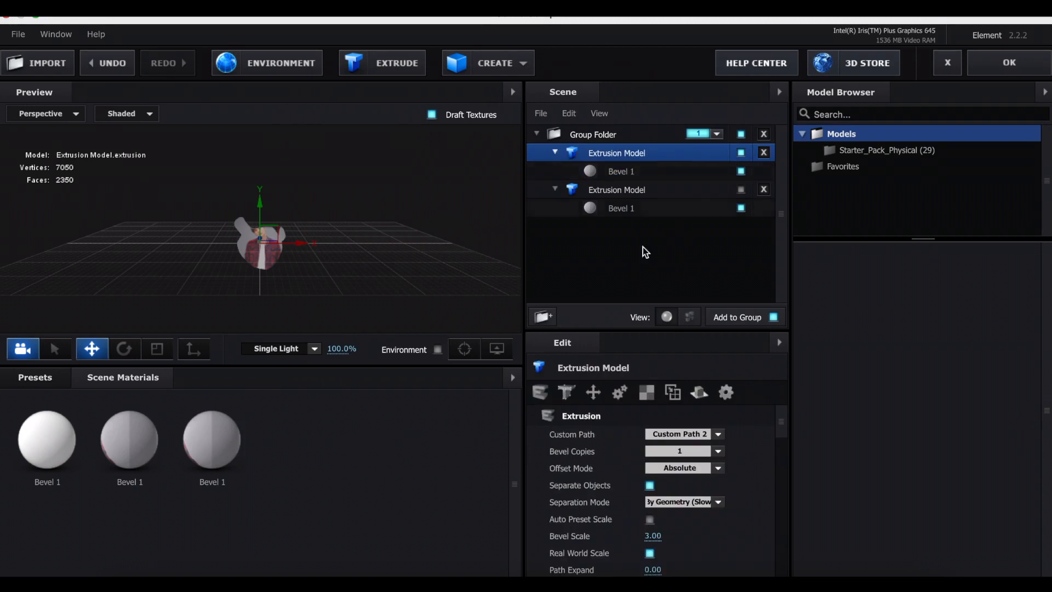
click(647, 393)
click(695, 436)
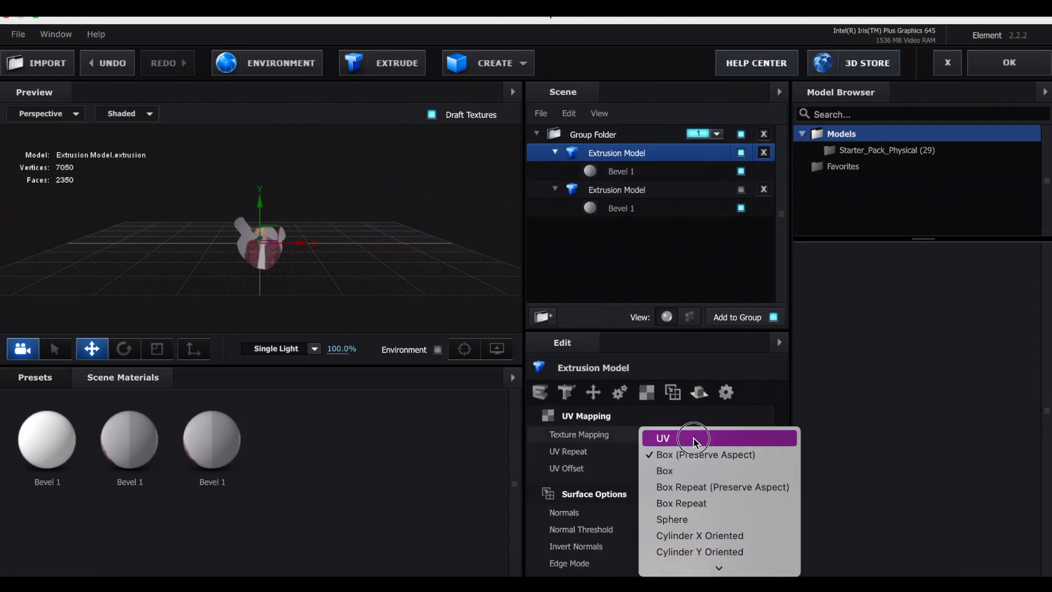
click(695, 437)
Set the Bevel 1 Extrude value of the face extrusion model to 3.5.
click(594, 171)
click(539, 392)
drag(470, 275, 473, 250)
click(630, 208)
click(614, 172)
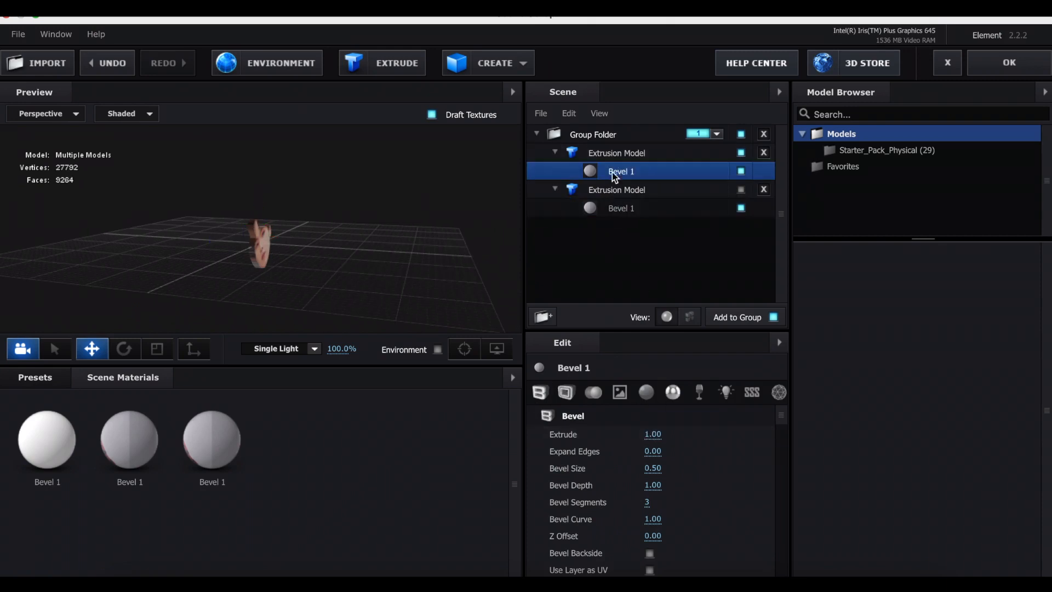
click(657, 434)
text(3.5)
key(Return)
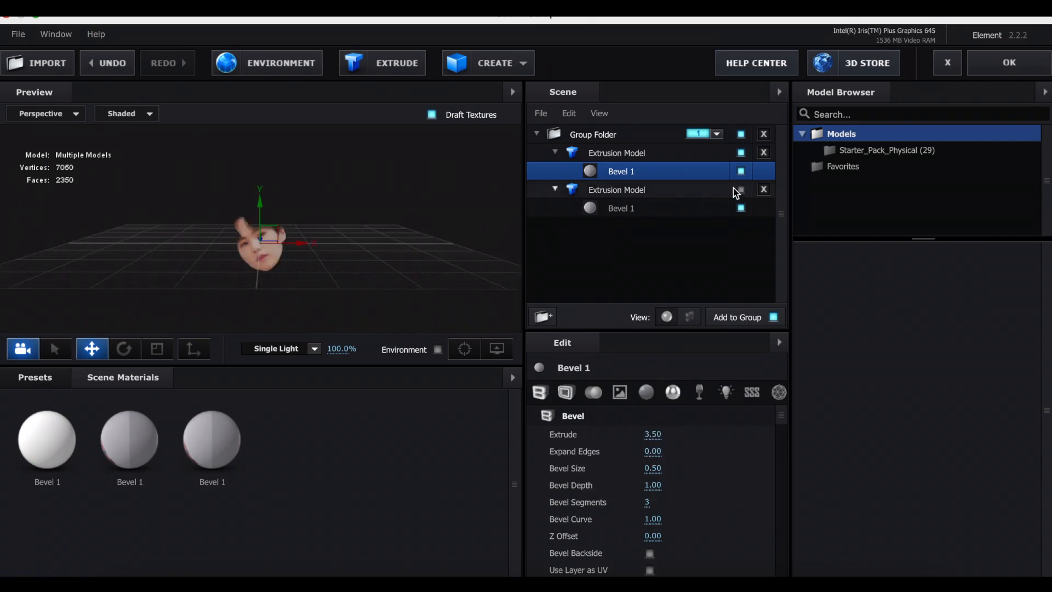
Show the body model again and move the face model up into the opening in the head.
click(741, 190)
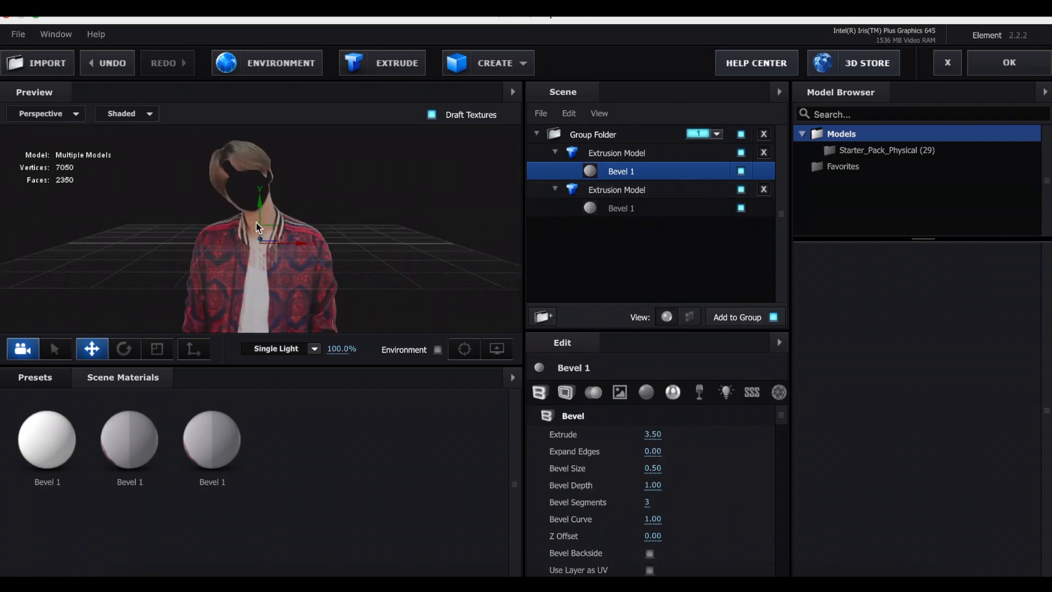
drag(260, 224, 281, 192)
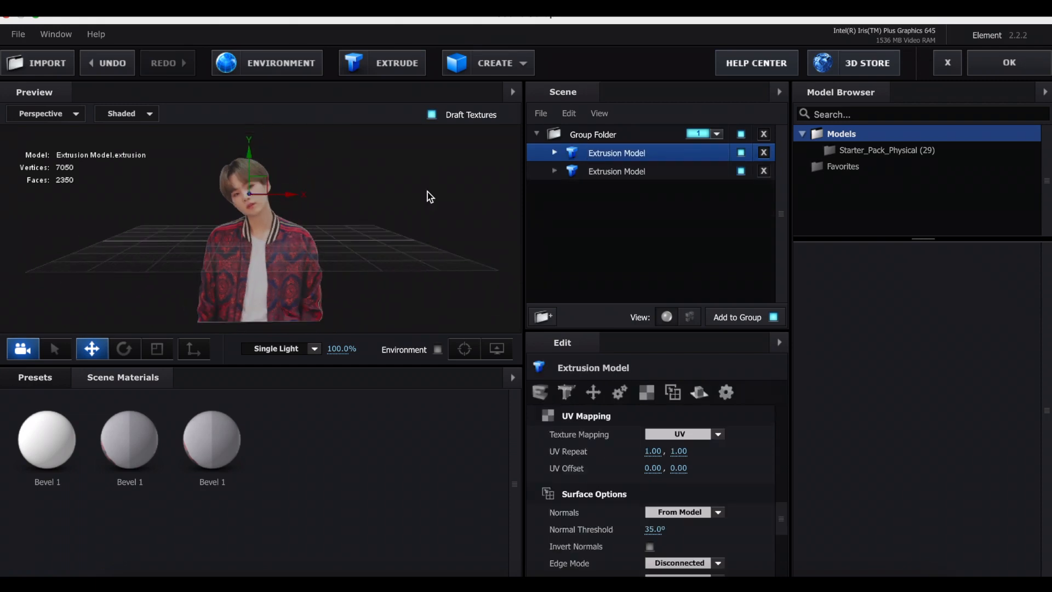
Rename the body's extrusion model as body.
right_click(644, 176)
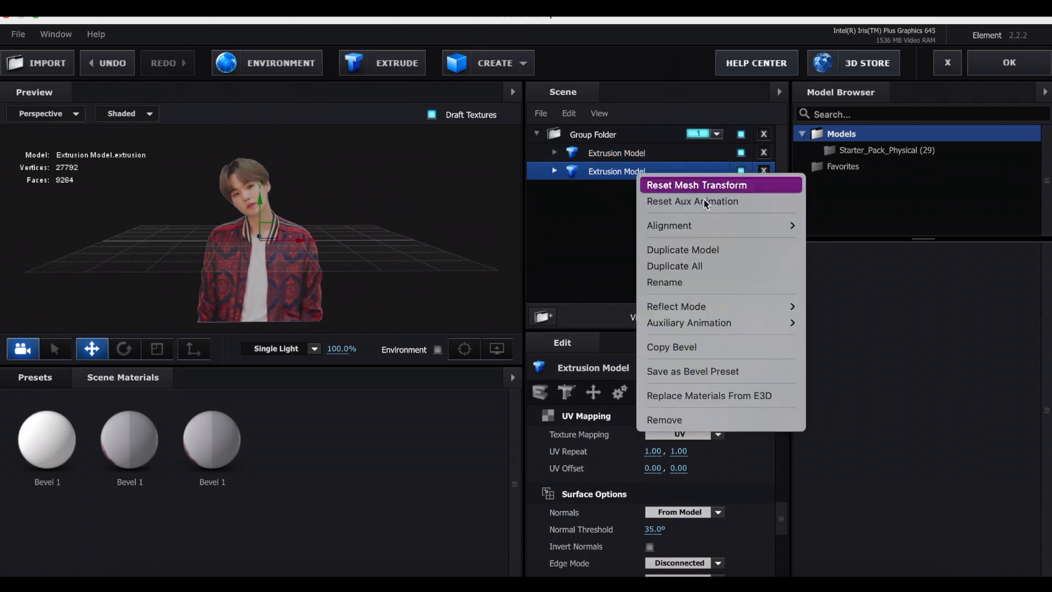
click(697, 281)
text(body)
key(Return)
Rename the face's extrusion model as face.
click(718, 159)
right_click(716, 154)
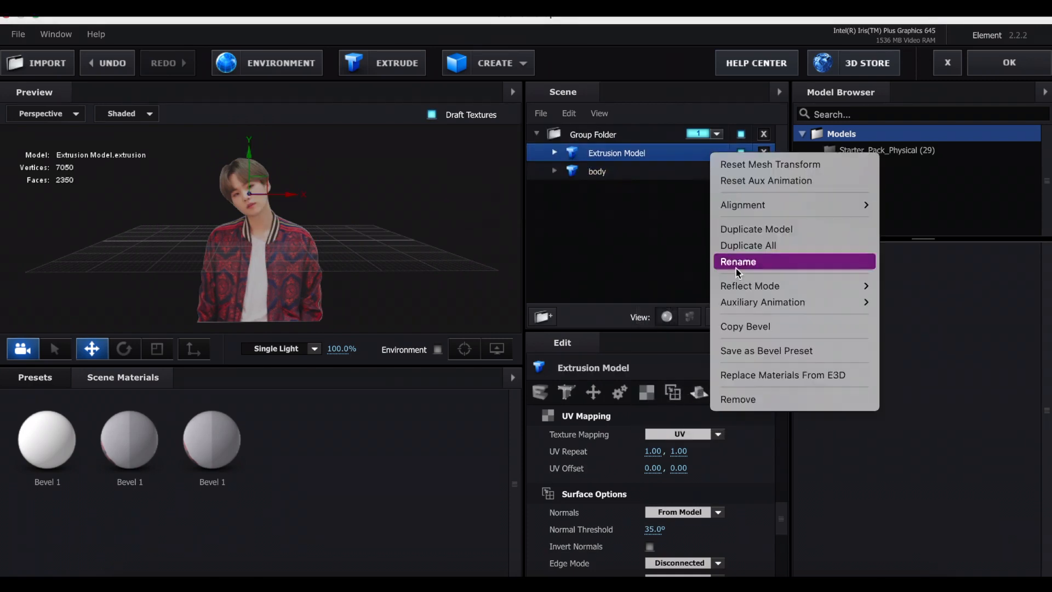
click(736, 265)
text(face)
key(Return)
Create a box model in the group folder and hide the face and body models.
click(630, 134)
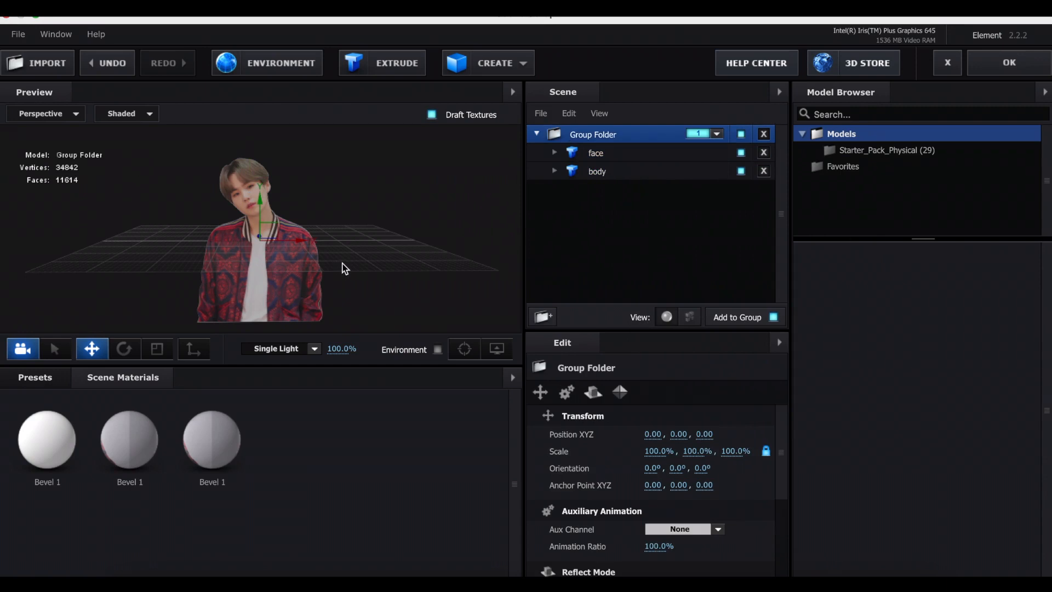
click(475, 66)
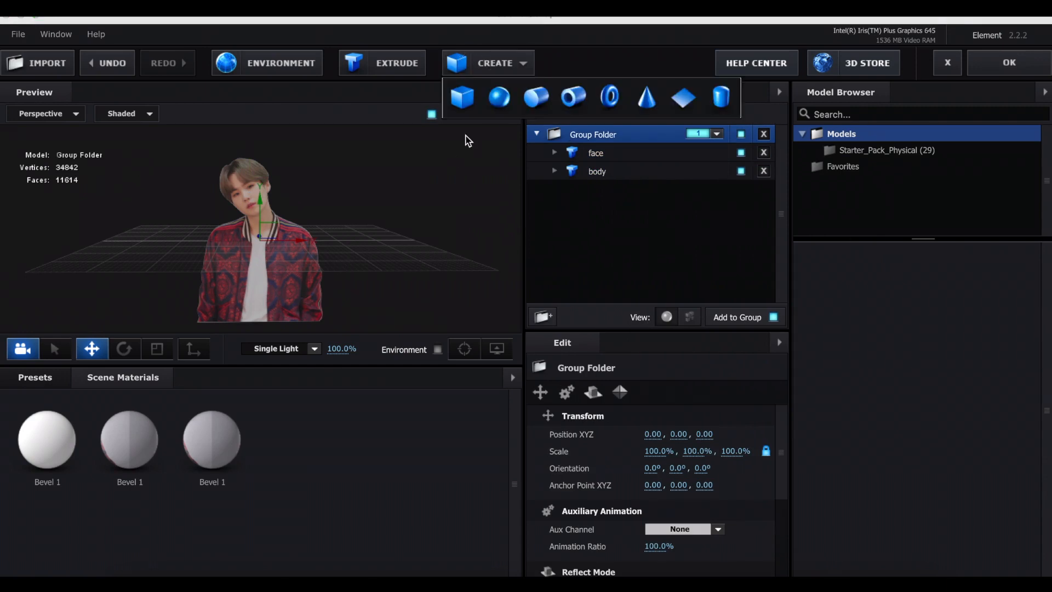
click(463, 99)
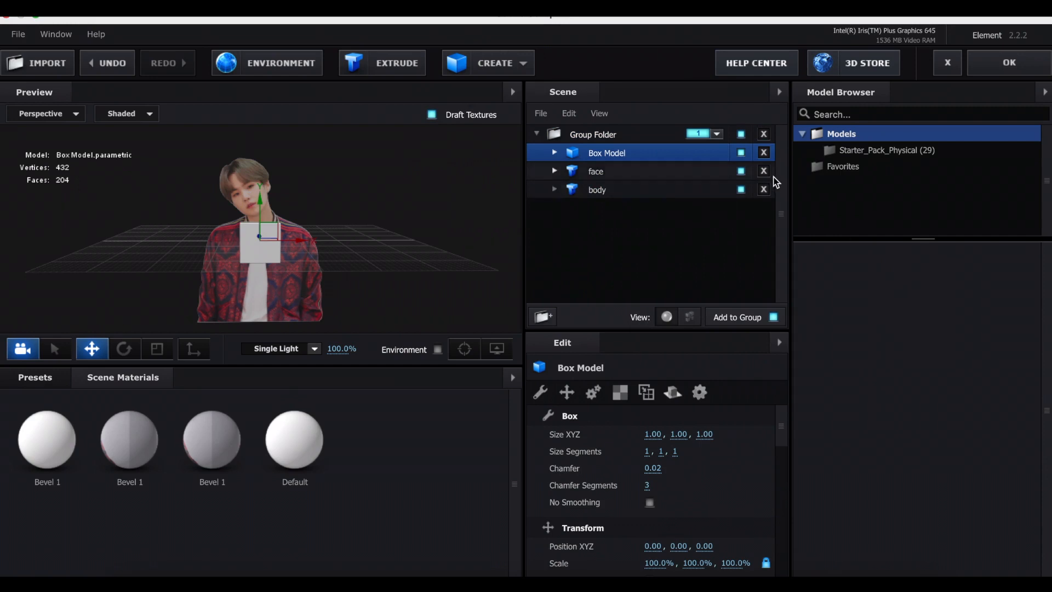
click(741, 189)
click(741, 171)
mouse_move(371, 206)
mouse_down()
mouse_move(419, 204)
mouse_move(403, 226)
mouse_move(358, 215)
mouse_up()
scroll(251, 226, up, 5)
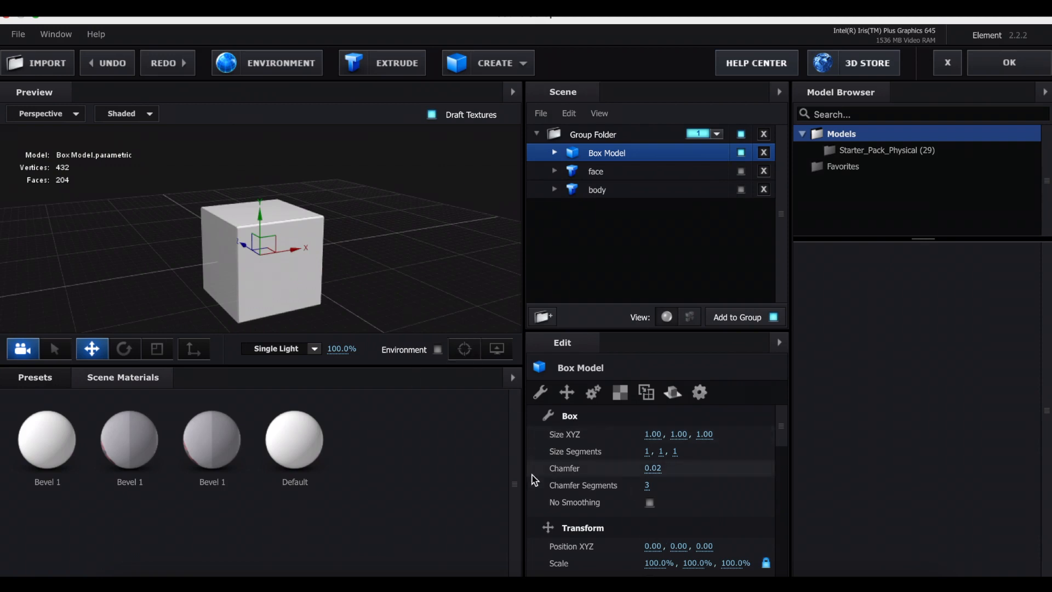
Shape the box with a 0.16 chamfer, 1 chamfer segment, no smoothing and a Z size of 0.21.
drag(652, 485, 699, 476)
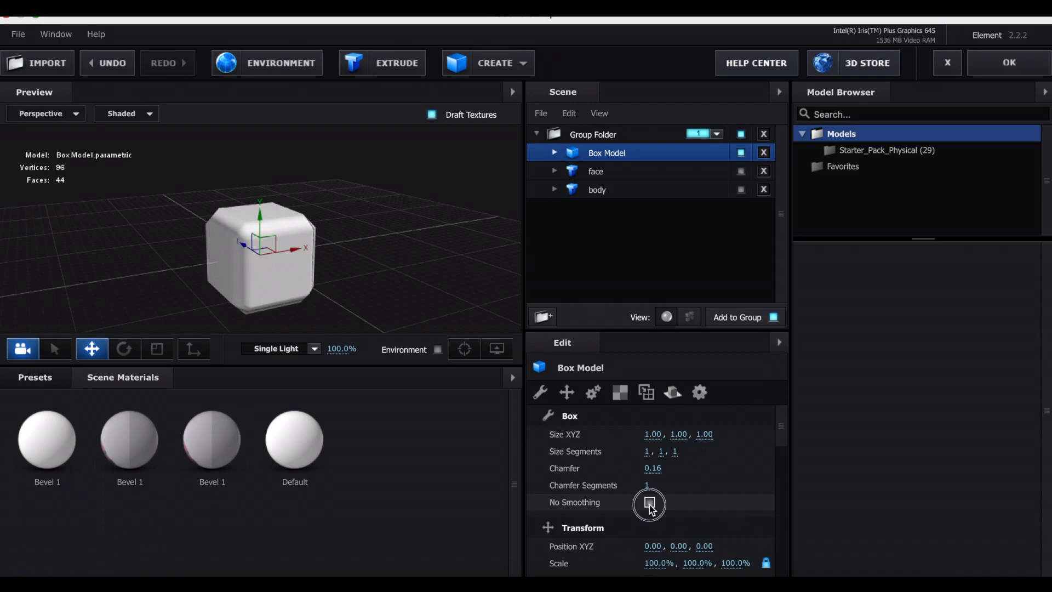
click(649, 502)
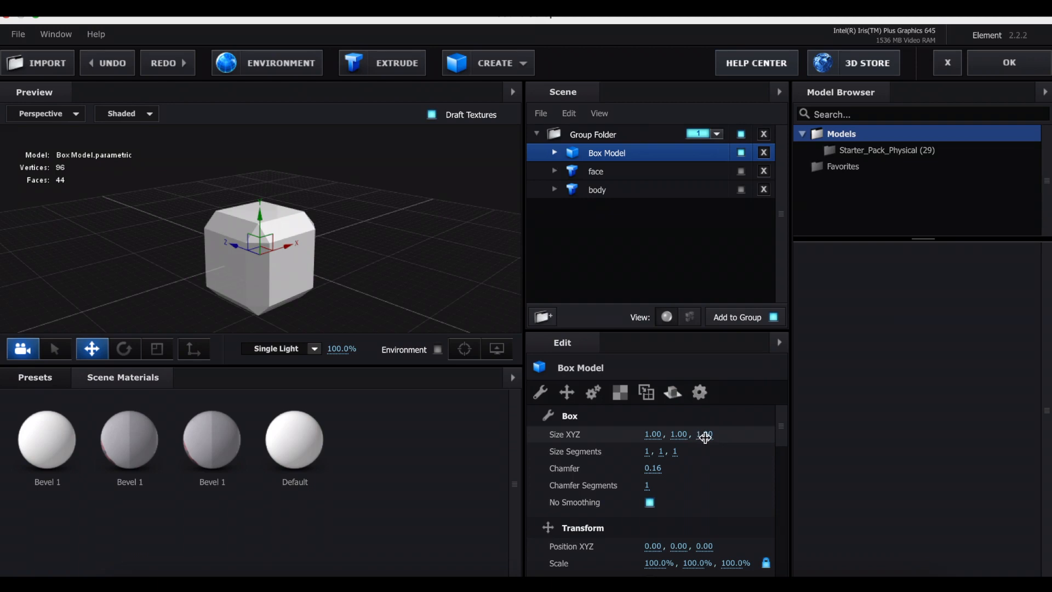
drag(707, 434, 656, 442)
Try a cone model with 4 sides, no smoothing and a 0.70 radius while the box is hidden, and delete it.
click(740, 153)
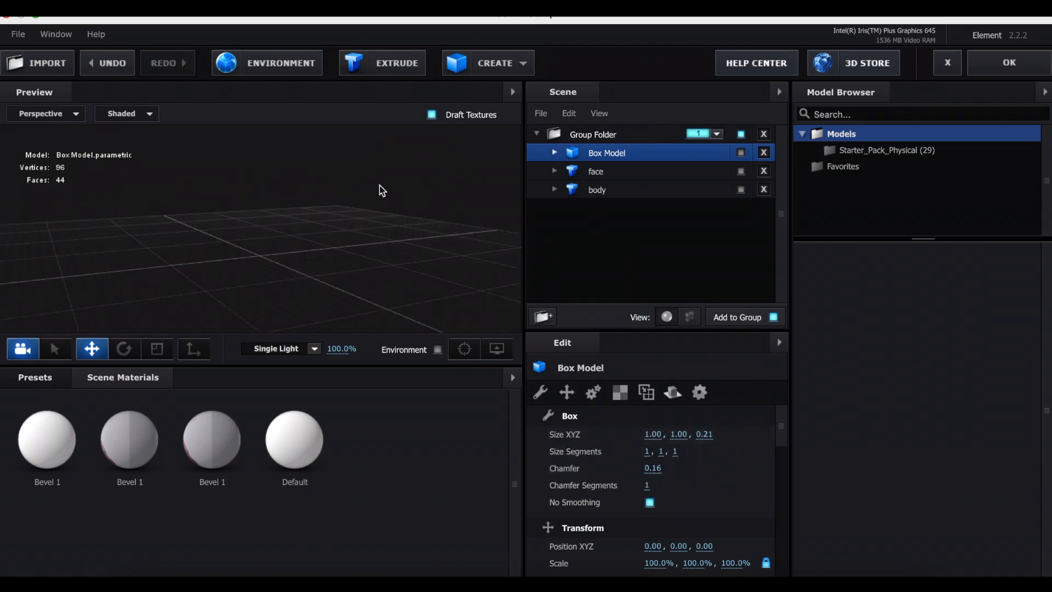
click(469, 72)
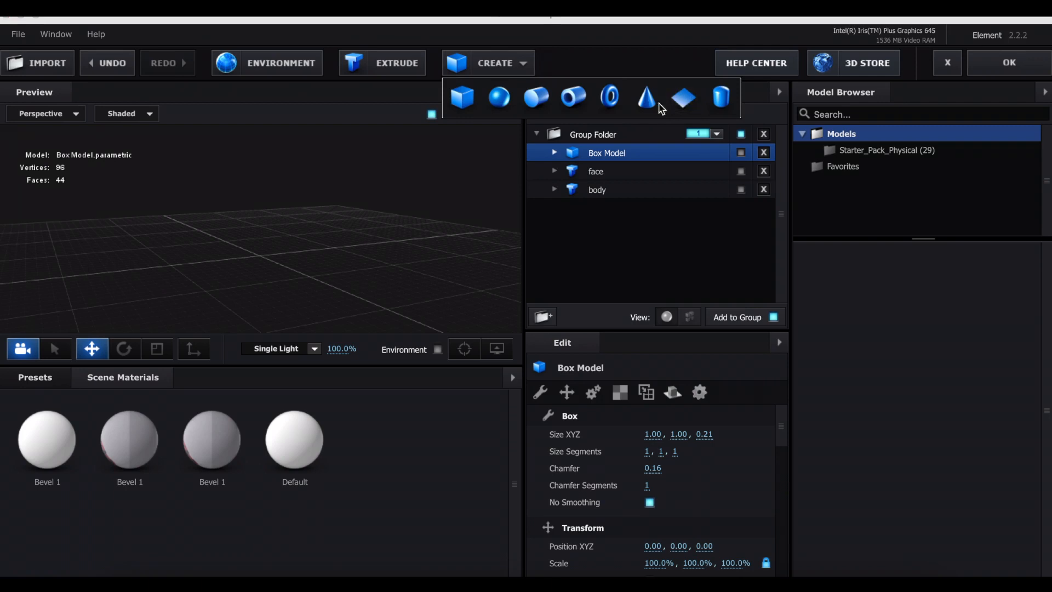
click(647, 104)
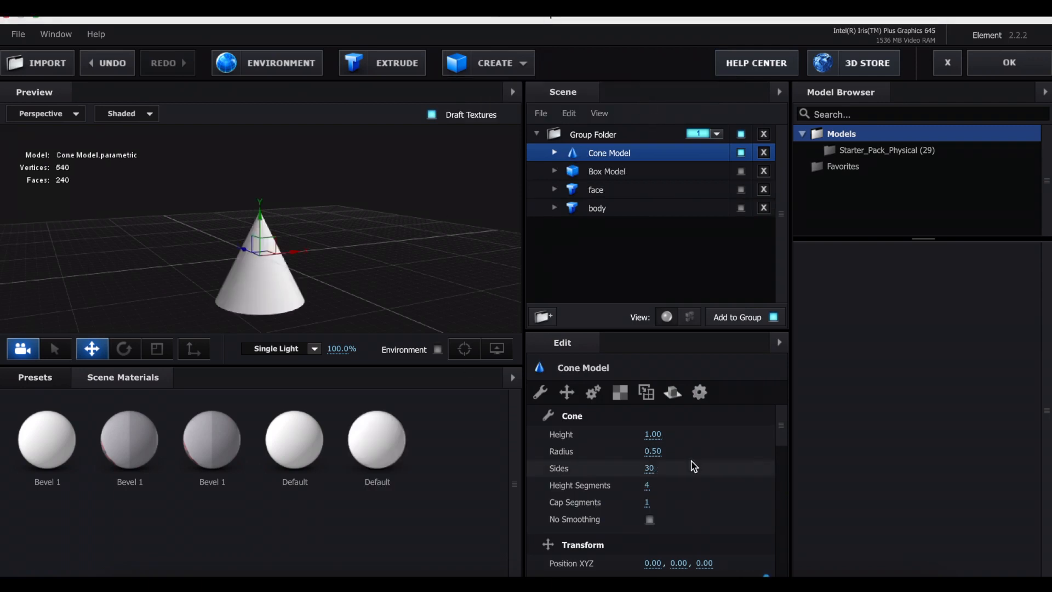
drag(652, 471, 537, 483)
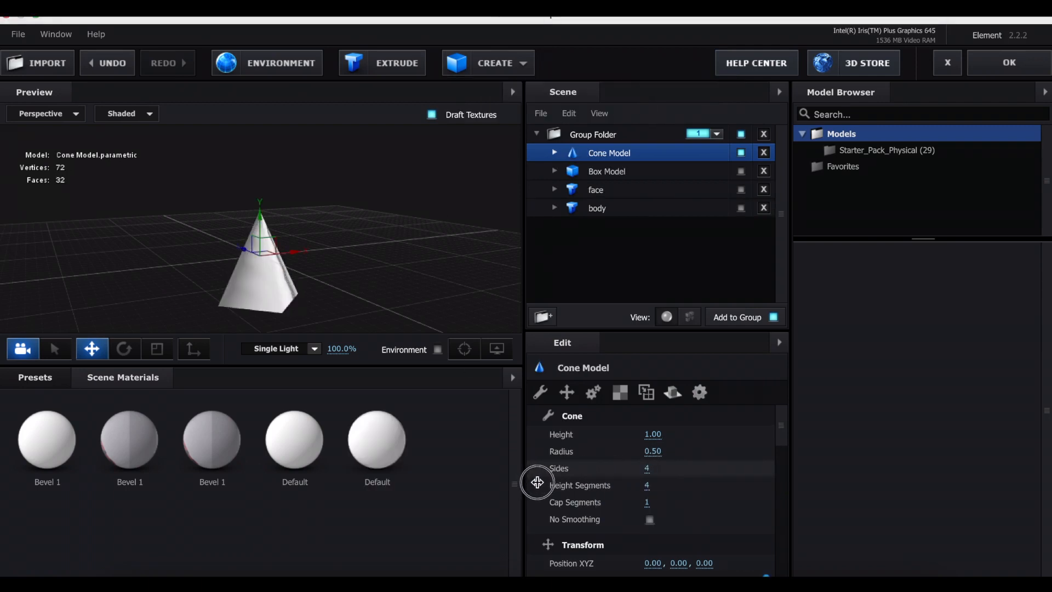
click(650, 519)
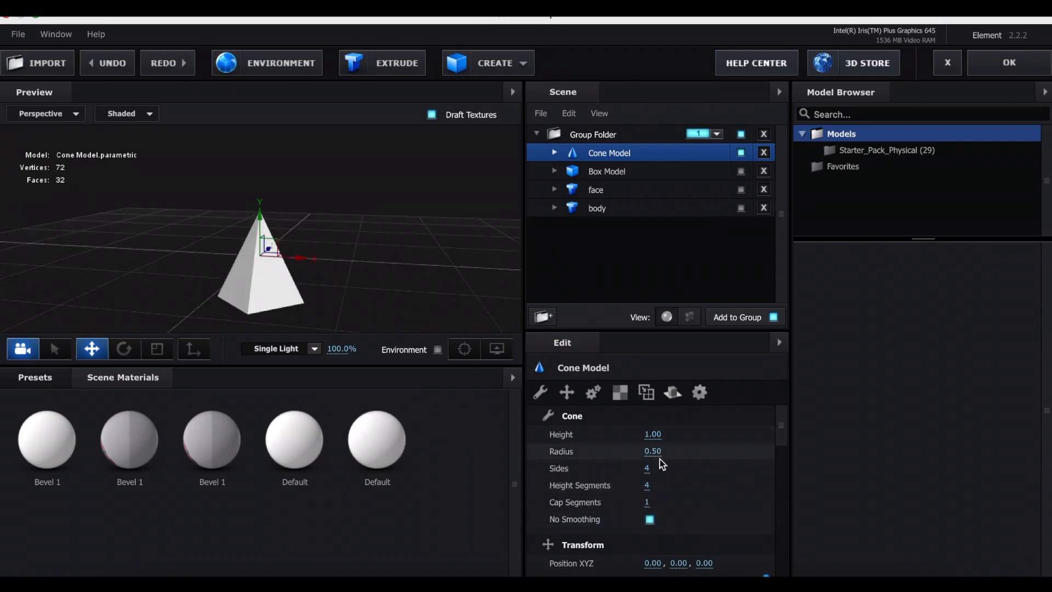
drag(653, 453, 662, 451)
drag(425, 294, 376, 294)
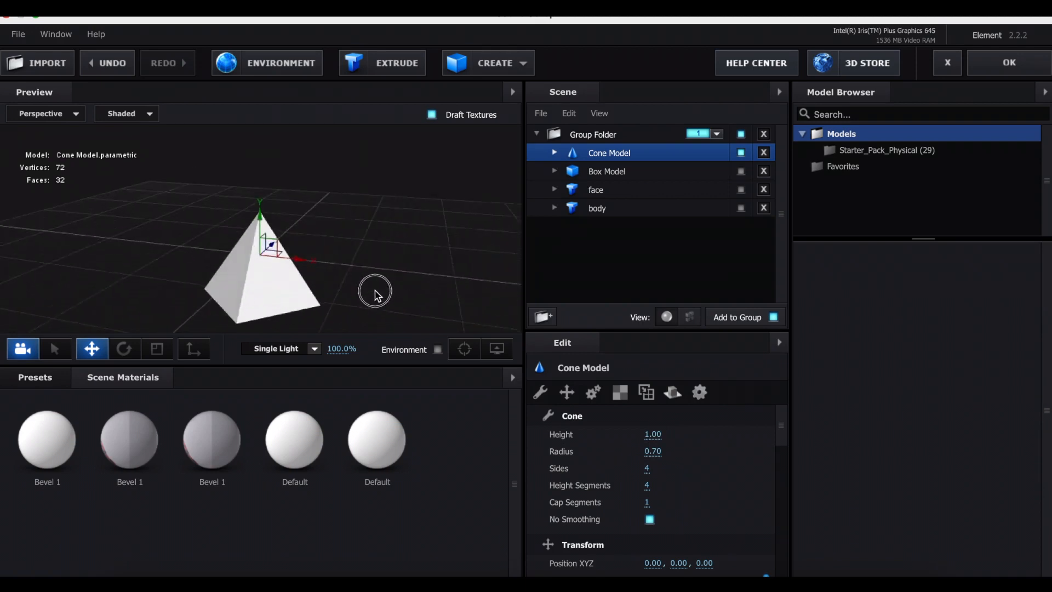
key(Delete)
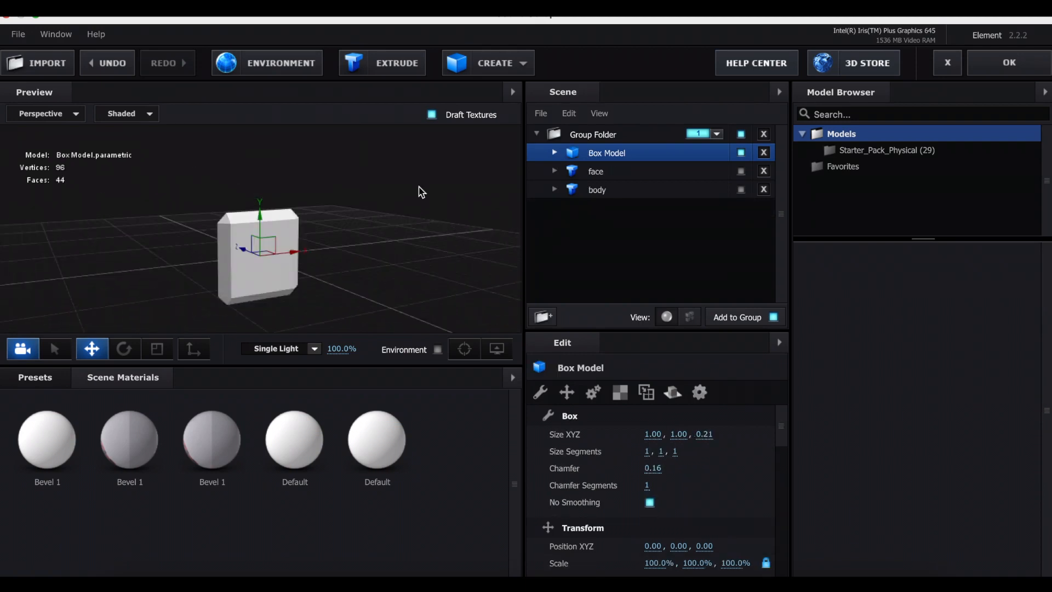
Load Custom Layer 3 as the diffuse texture of the box's Default material and show the face and body models again.
click(555, 152)
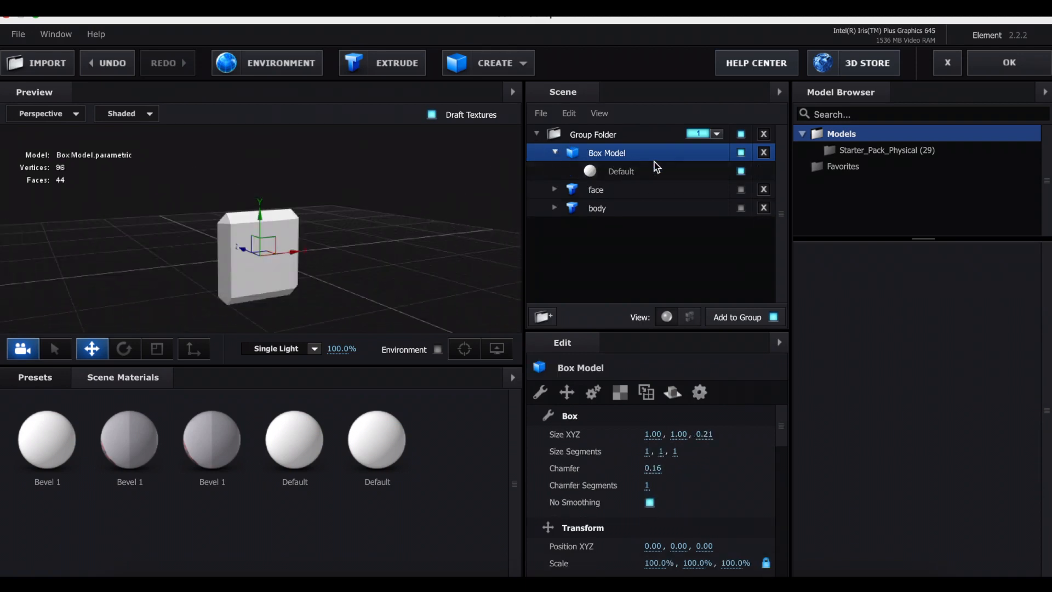
click(626, 171)
click(670, 480)
click(482, 129)
click(549, 186)
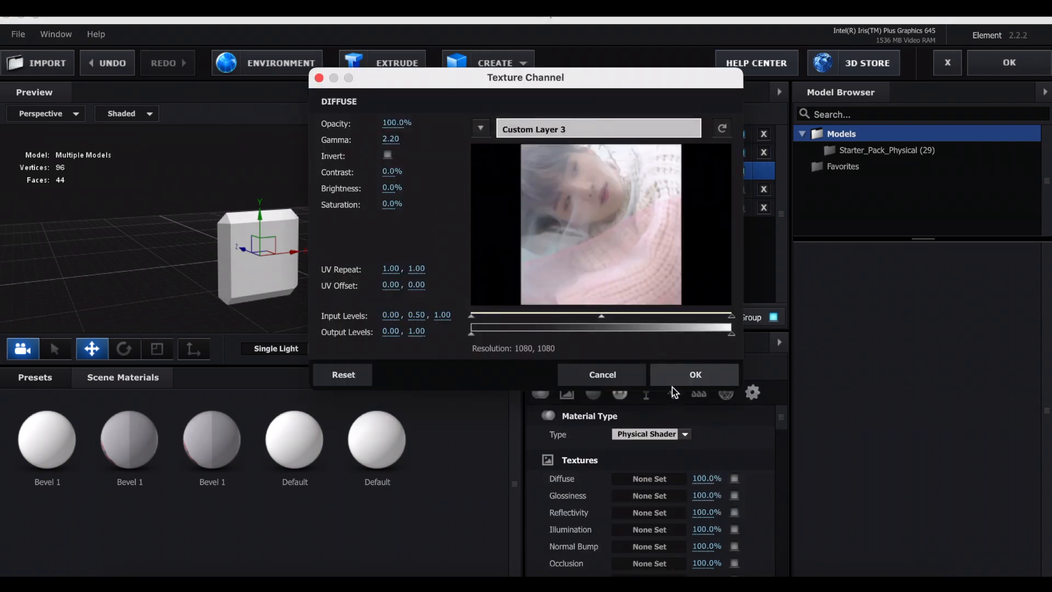
click(691, 375)
click(741, 171)
click(741, 189)
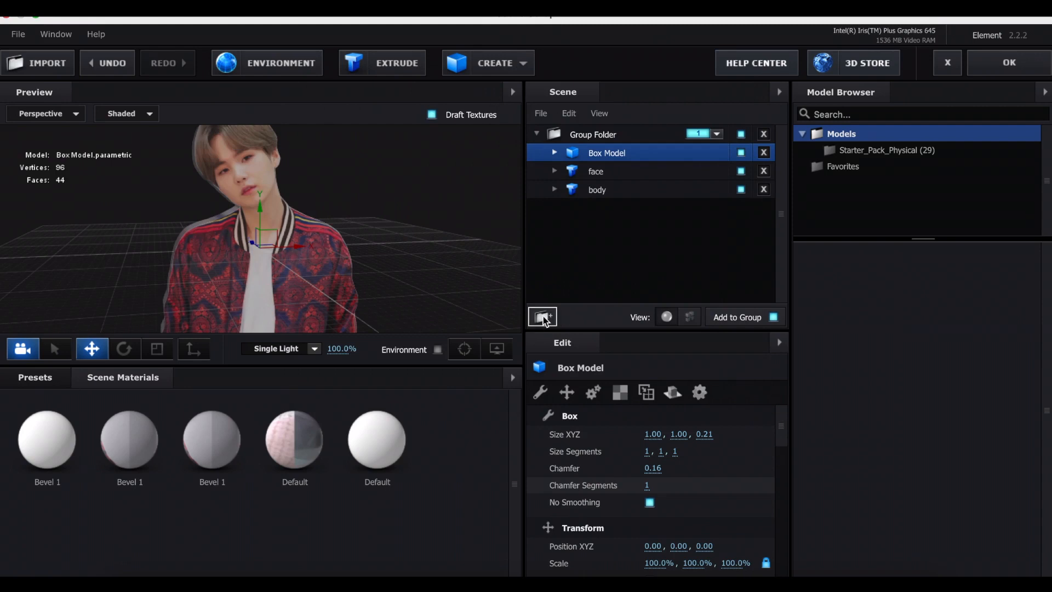
Put the face model into a new group folder of its own and assign that folder to group 2.
click(543, 317)
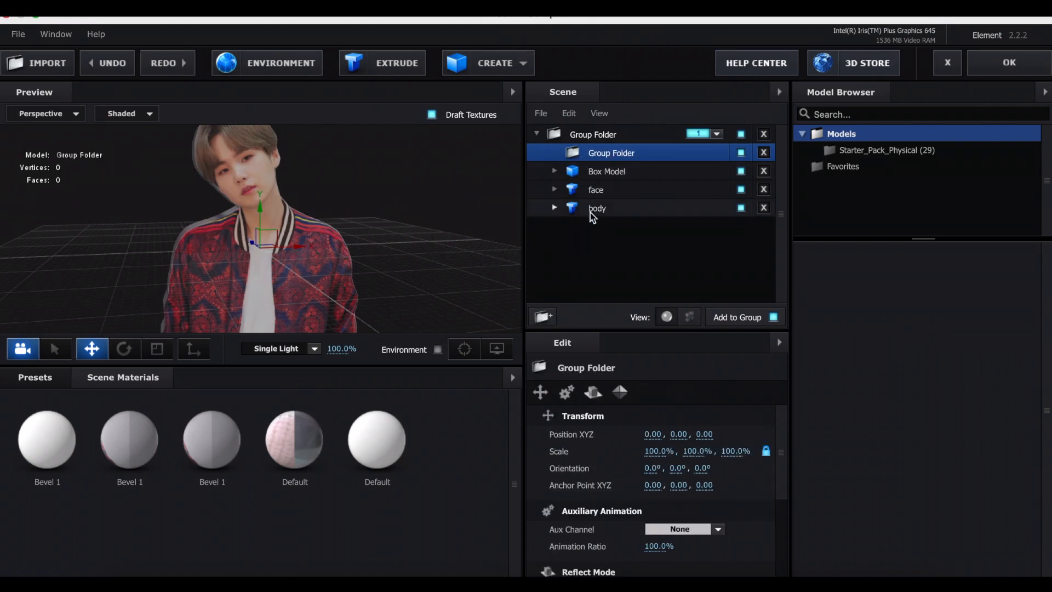
drag(597, 200, 611, 127)
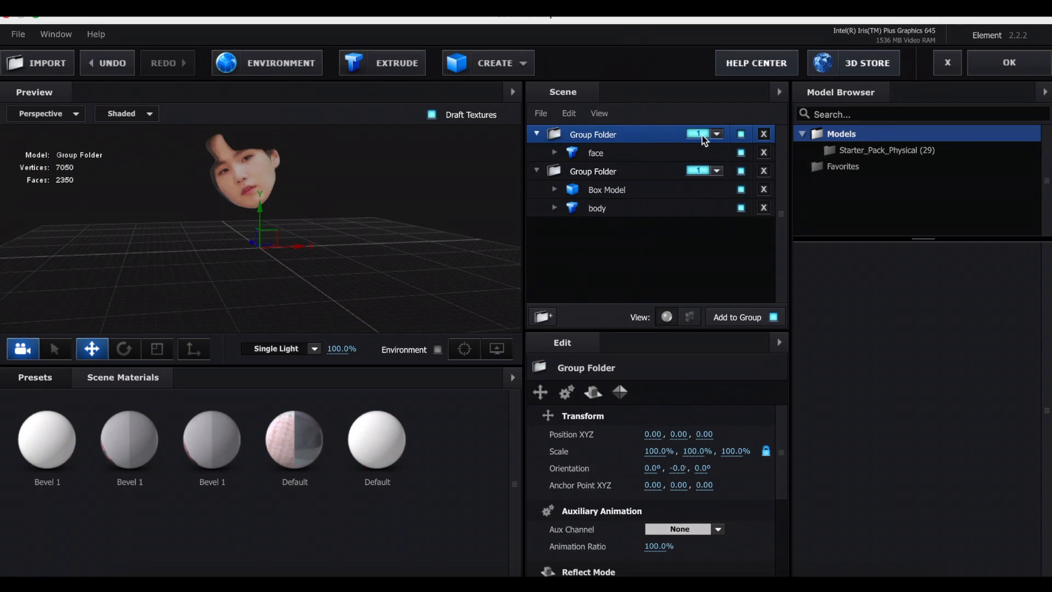
click(717, 134)
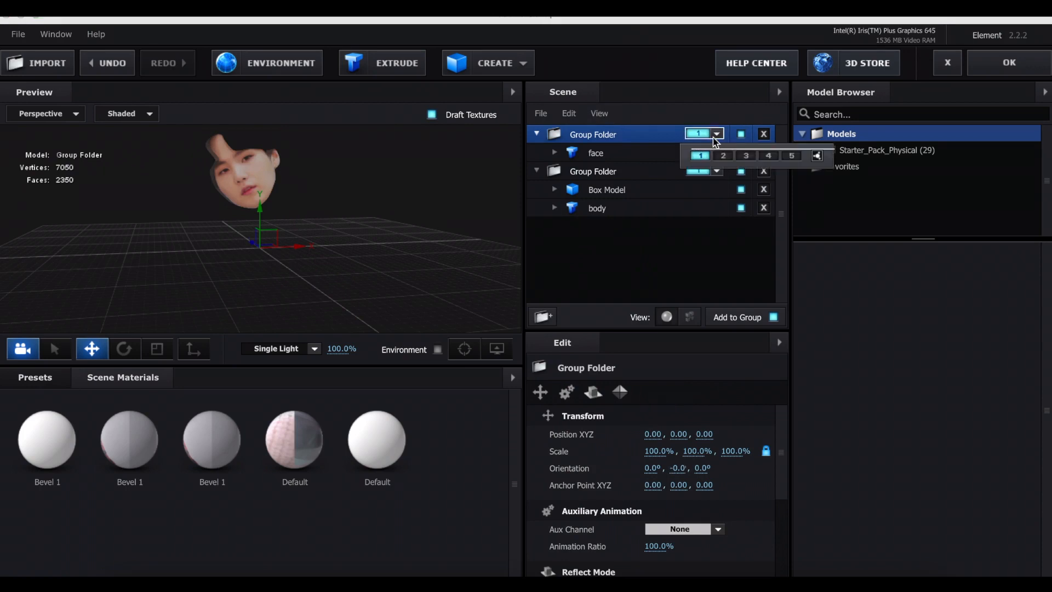
Put the box model into a new group folder of its own and assign that folder to group 3.
click(607, 174)
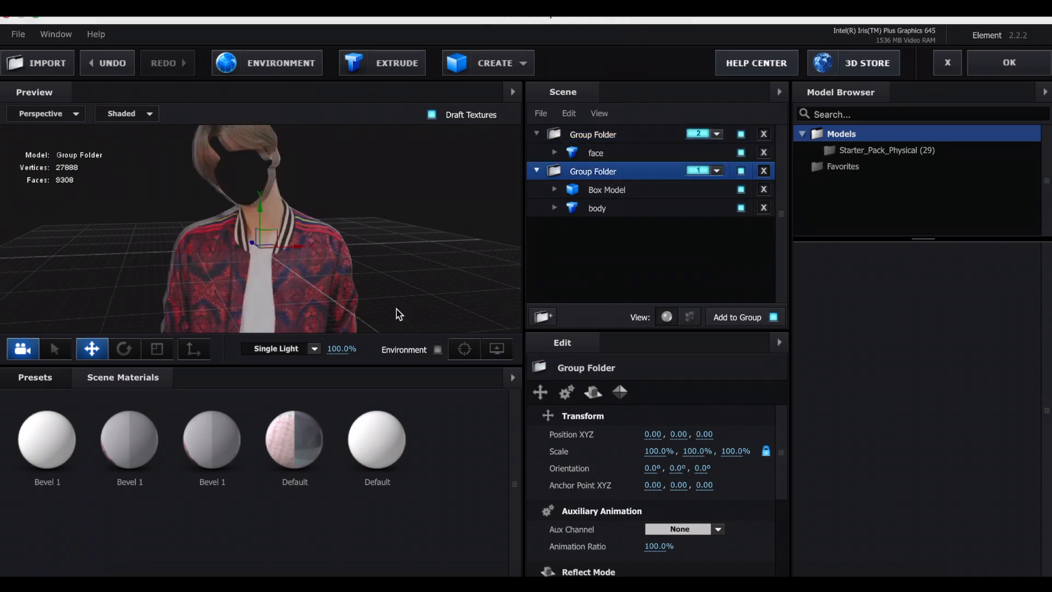
click(549, 318)
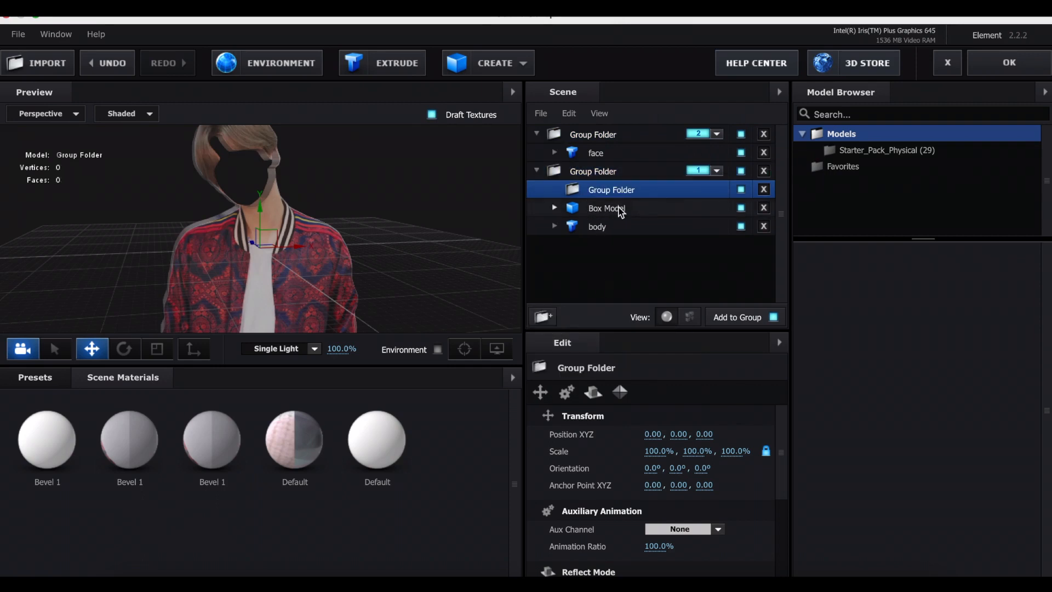
drag(618, 214, 630, 190)
drag(625, 189, 589, 123)
click(708, 134)
click(745, 157)
Check the body, face and box group folders one by one in the preview and accept the scene setup.
click(613, 209)
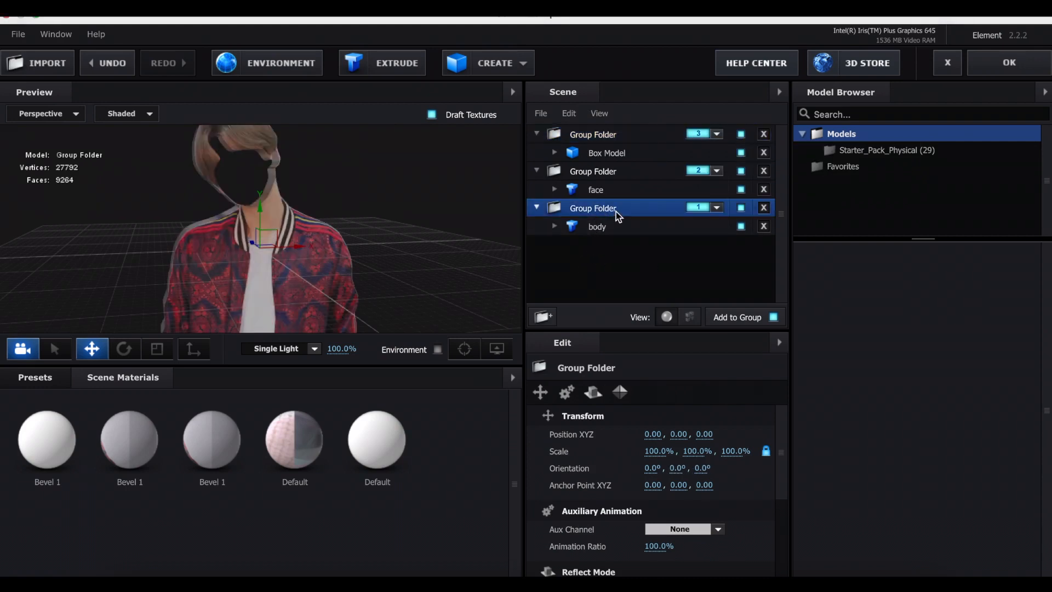
click(610, 173)
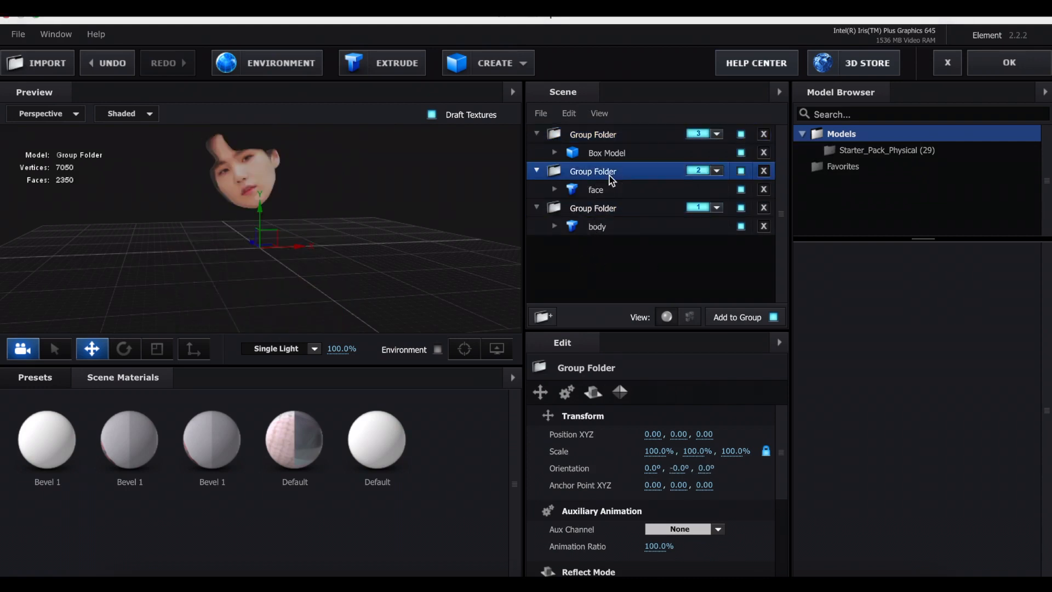
click(580, 134)
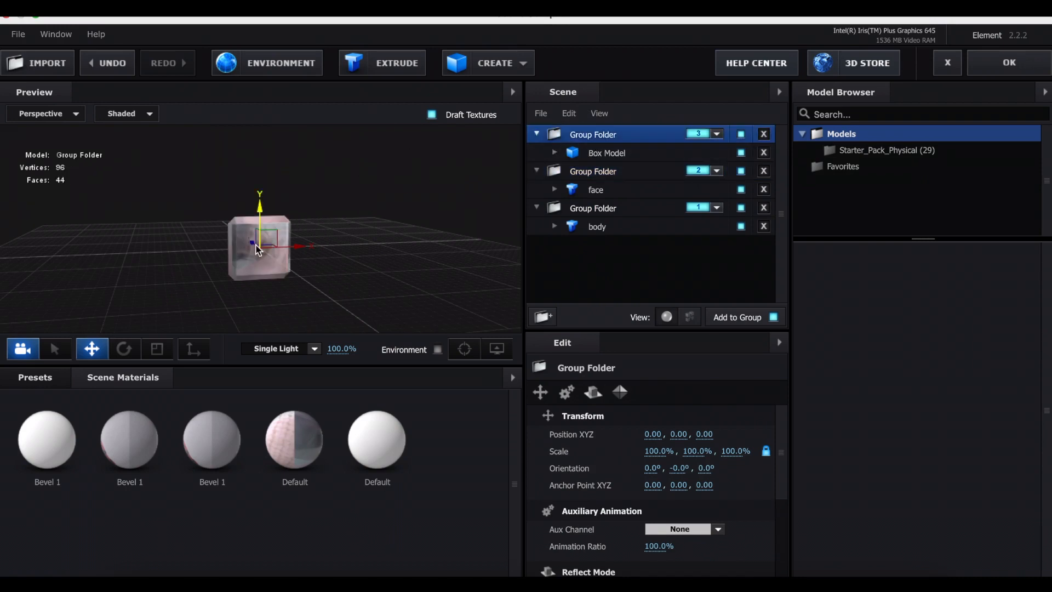
mouse_move(268, 272)
mouse_down()
mouse_move(307, 263)
mouse_move(265, 271)
mouse_move(274, 268)
mouse_up()
click(1010, 63)
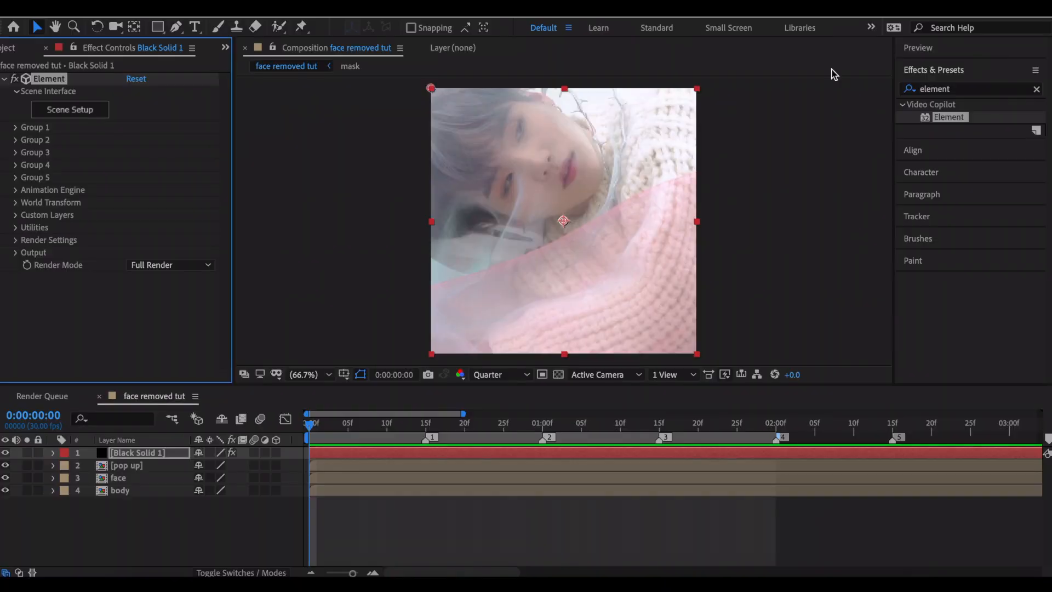
Hide the pop up, face and body layers and enable motion blur for the composition.
drag(4, 466, 8, 499)
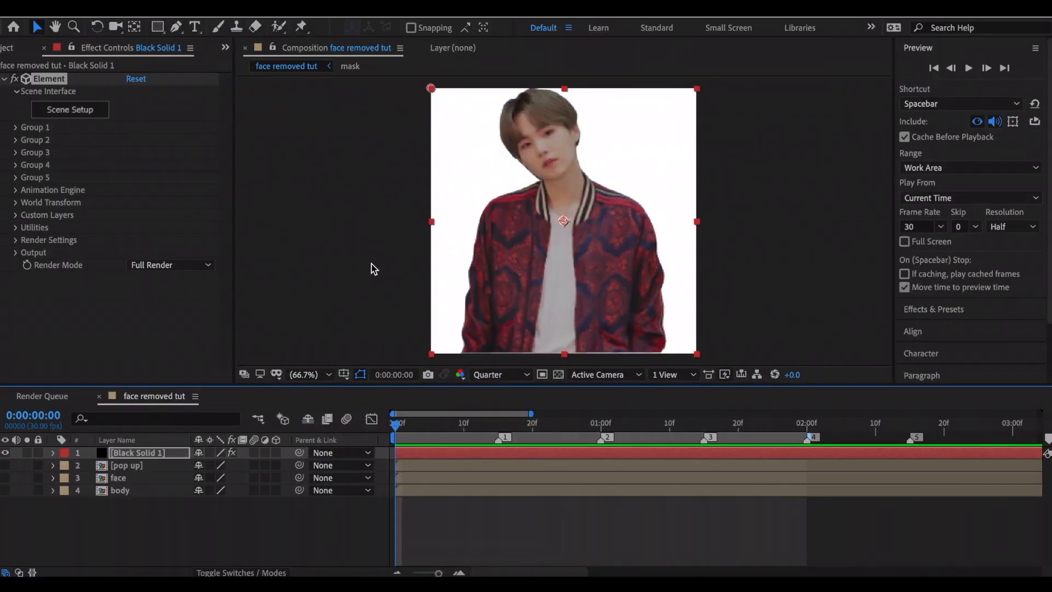
click(346, 419)
Add a new camera layer to the face removed tut composition.
click(263, 6)
mouse_move(341, 20)
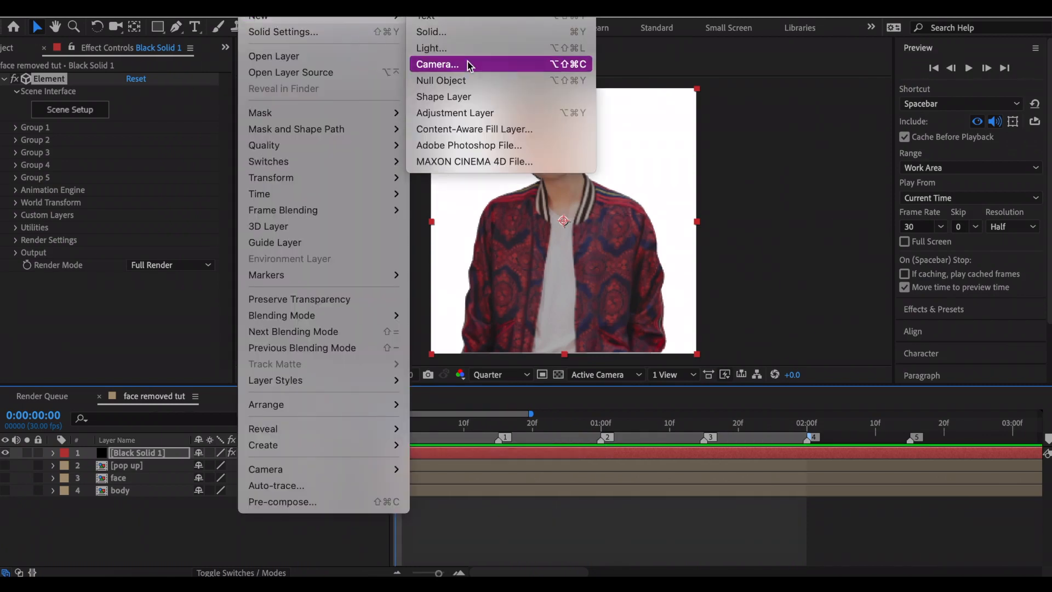
click(463, 65)
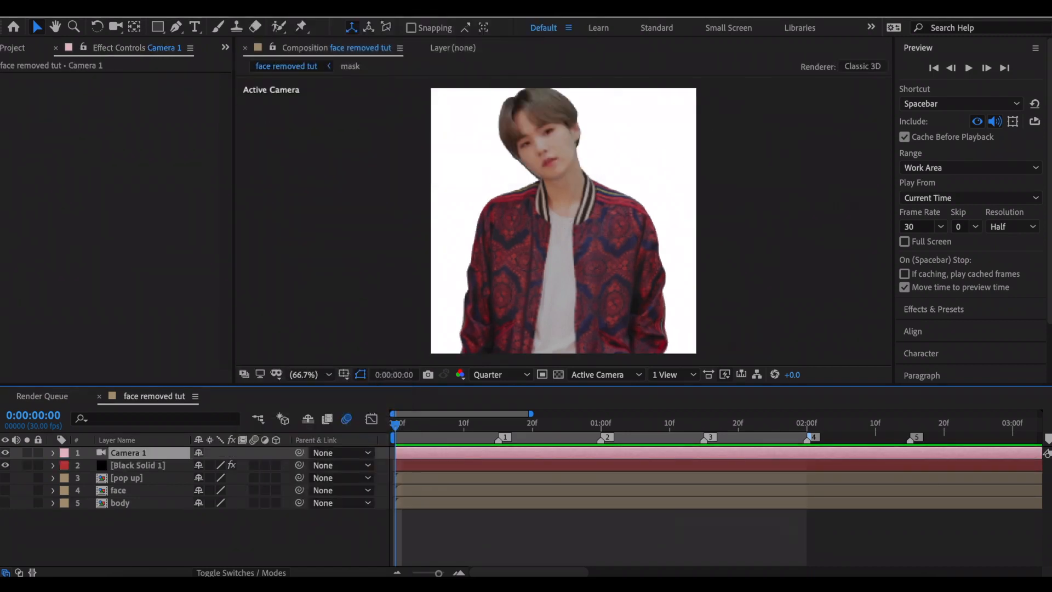
Add a null object as a 3D layer and parent the camera to it.
click(263, 5)
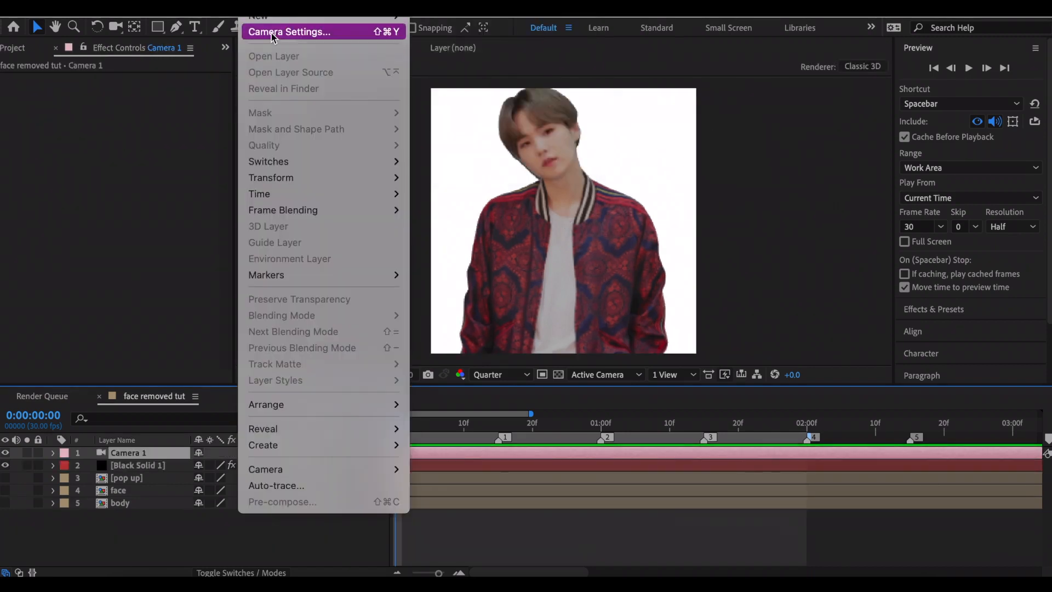
mouse_move(383, 16)
click(460, 81)
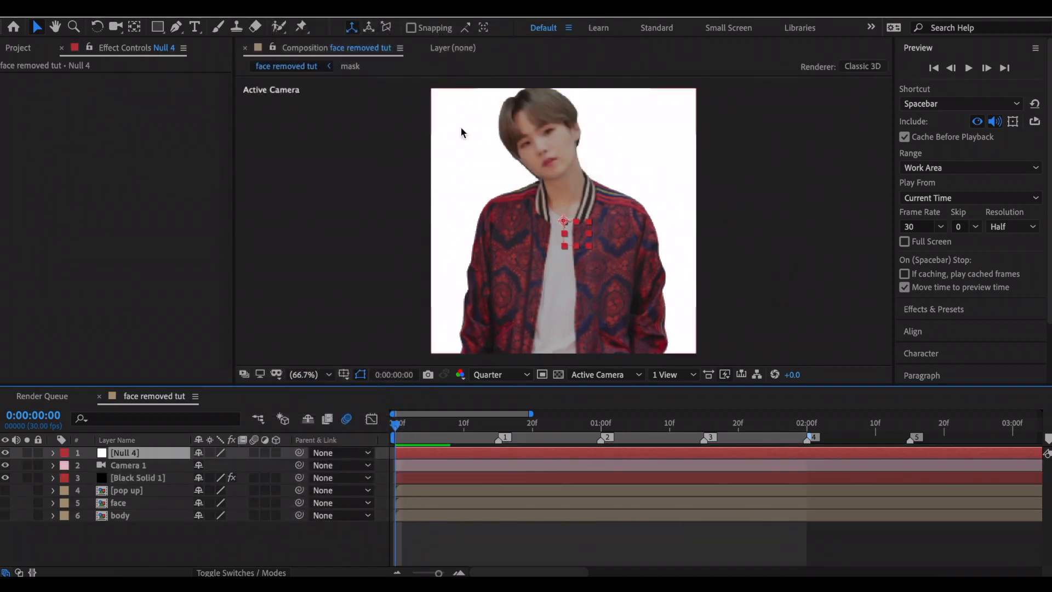
drag(299, 465, 165, 451)
click(276, 453)
Keyframe the null's X, Y and Z rotation and its position at 0:00:00:00, with the position dimensions separated.
key(r)
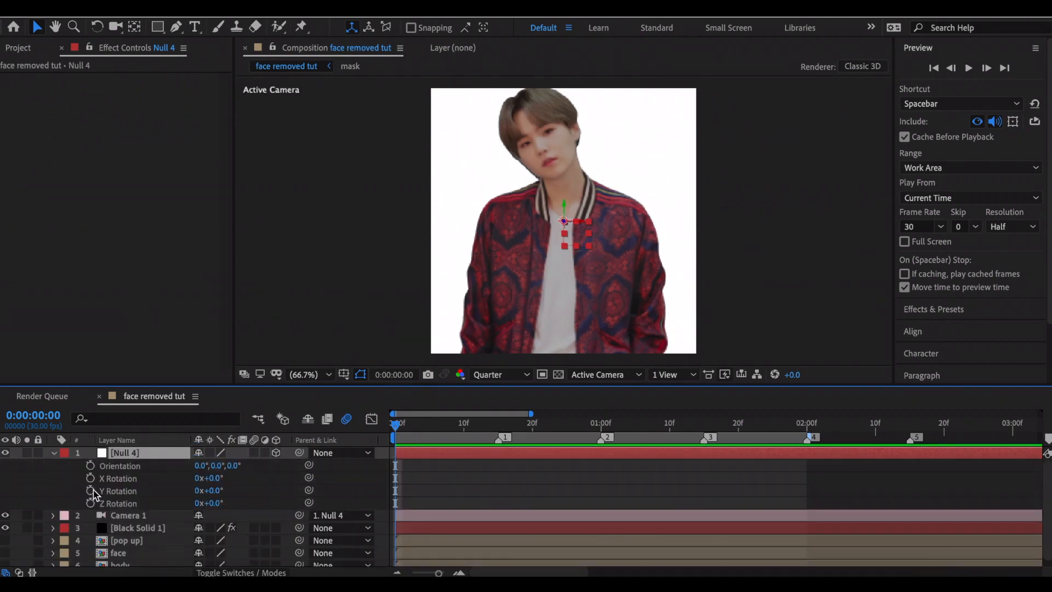
drag(89, 479, 89, 503)
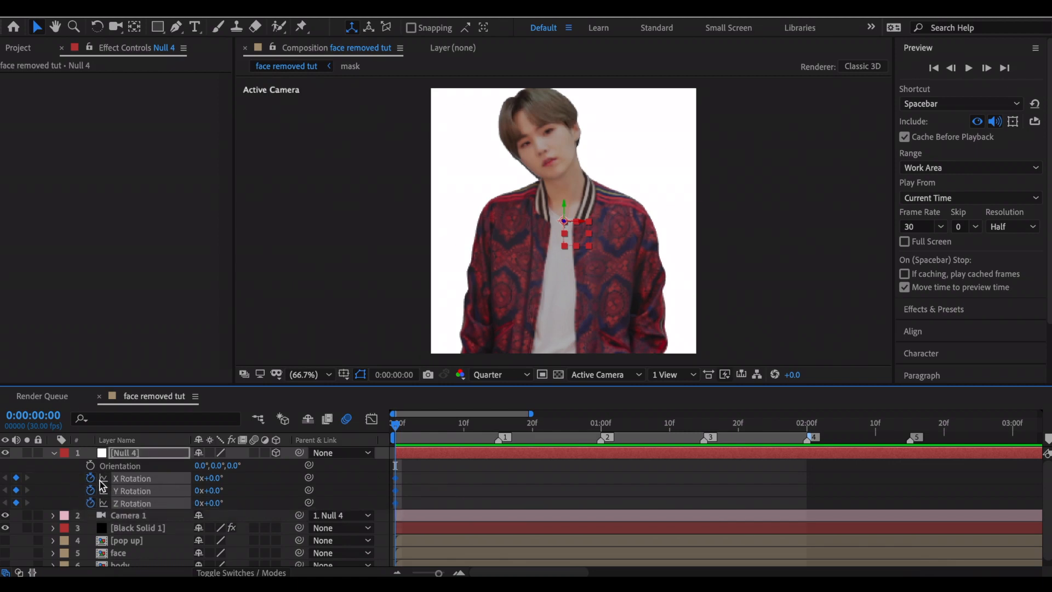
key(p)
click(90, 465)
right_click(147, 467)
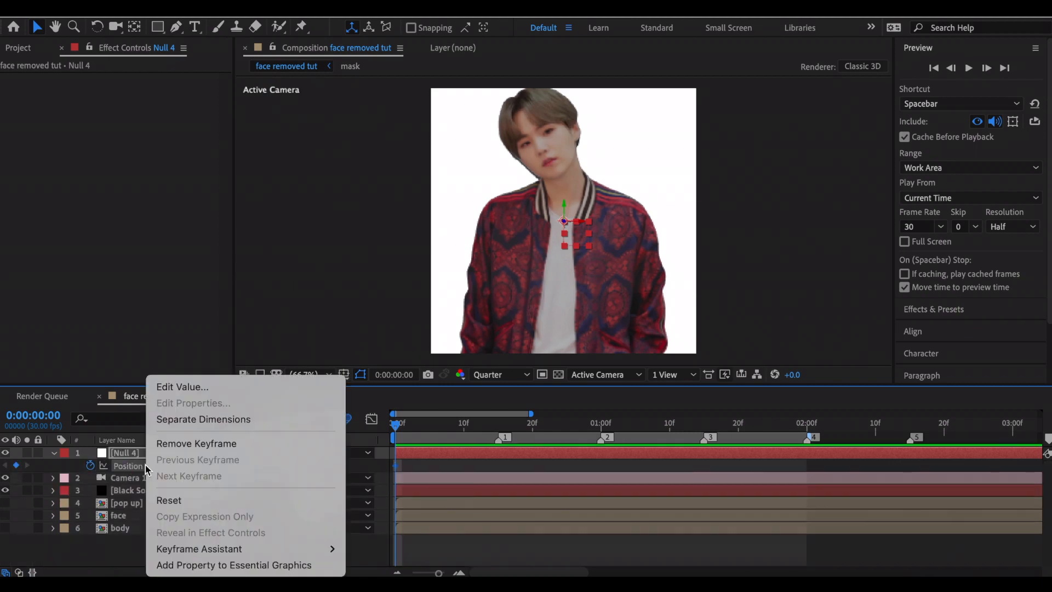
click(199, 420)
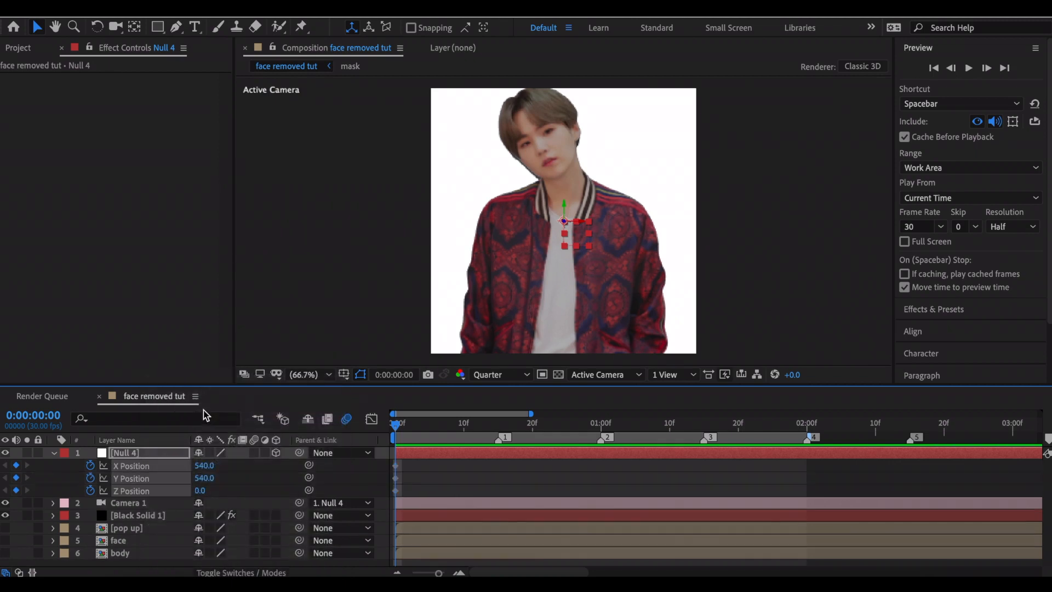
Show the null's position and rotation keyframes together and apply Easy Ease to all of them.
key(shift+r)
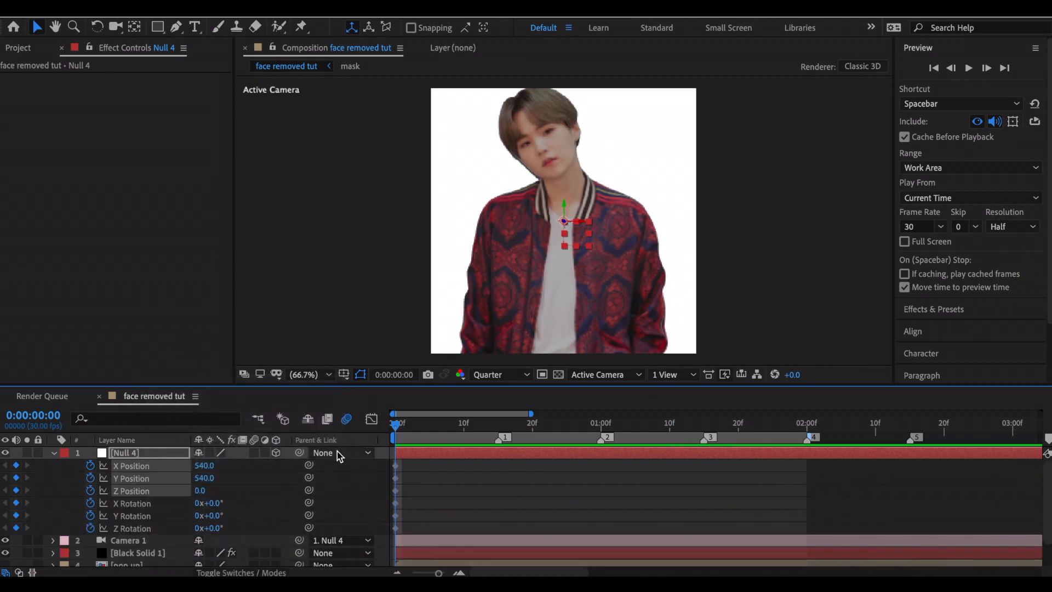
drag(364, 453, 412, 529)
key(F9)
At 0:00:01:00, set the null's X rotation to 65° and its Y rotation to 55°.
click(601, 427)
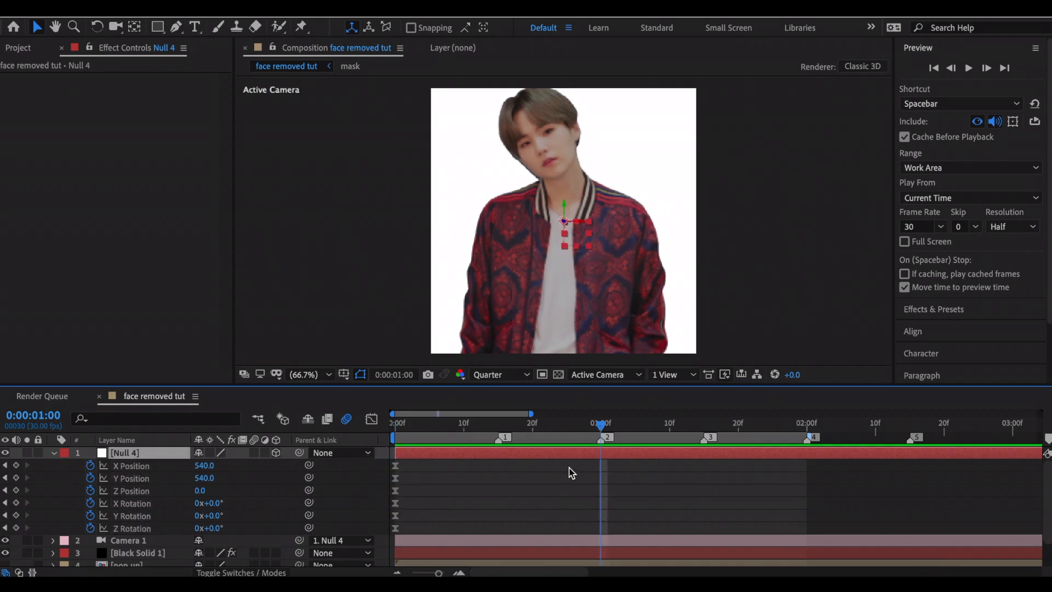
drag(211, 503, 299, 511)
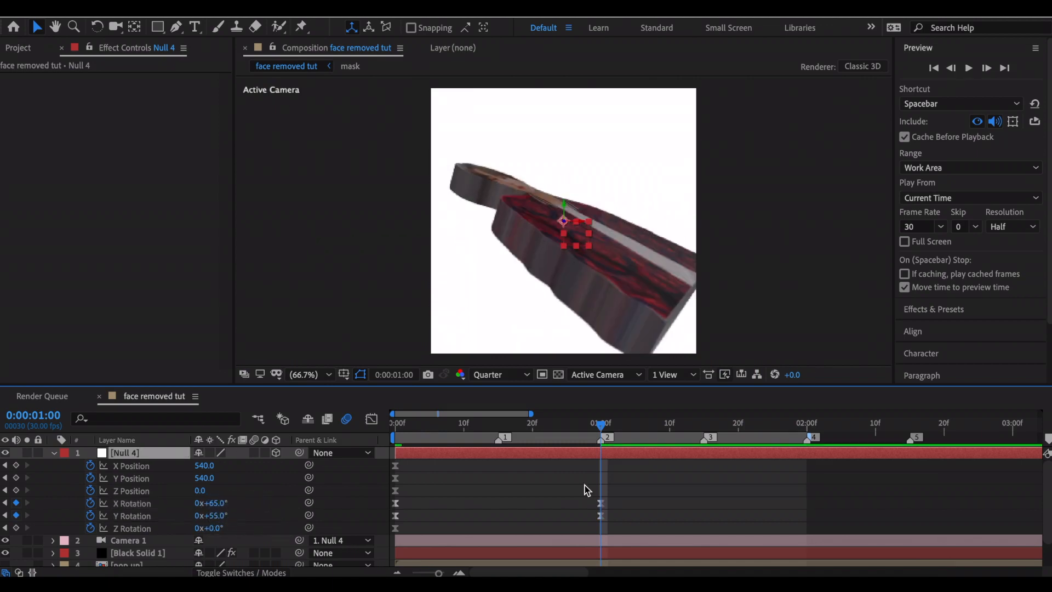
Animate the null's scale from 100% at 0:00:00:00 to 75% at 0:00:01:00 and reveal all its keyframed properties.
click(396, 424)
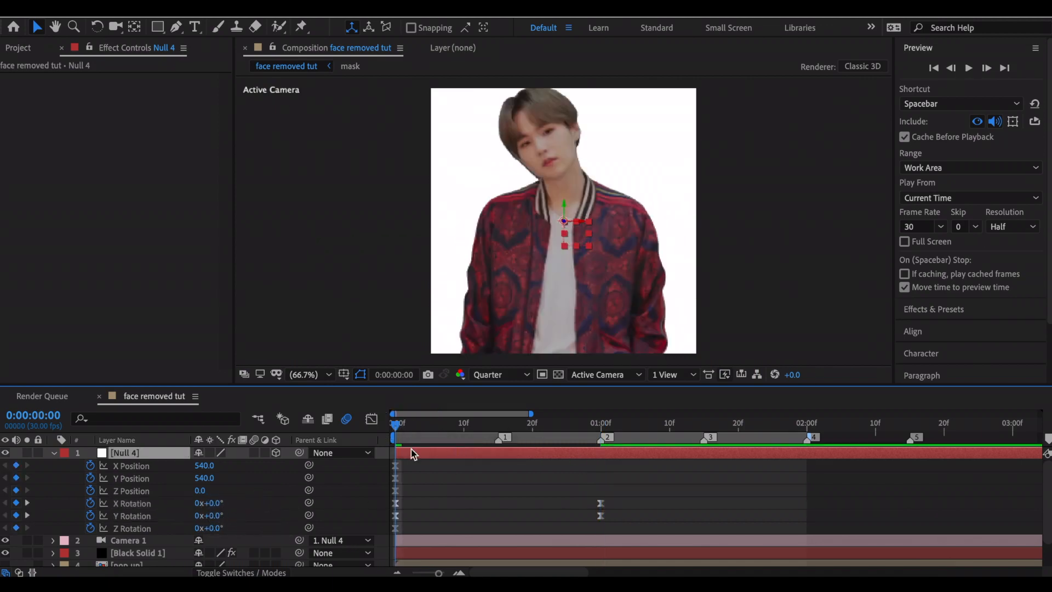
key(s)
click(90, 466)
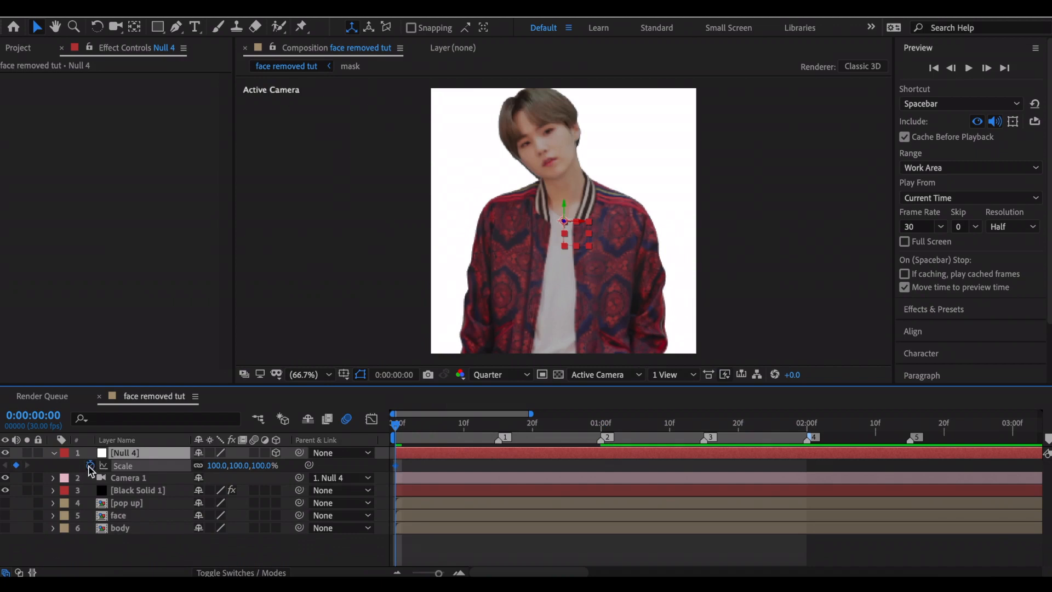
click(601, 424)
mouse_move(215, 466)
mouse_down()
mouse_move(169, 463)
mouse_move(208, 470)
mouse_up()
key(u)
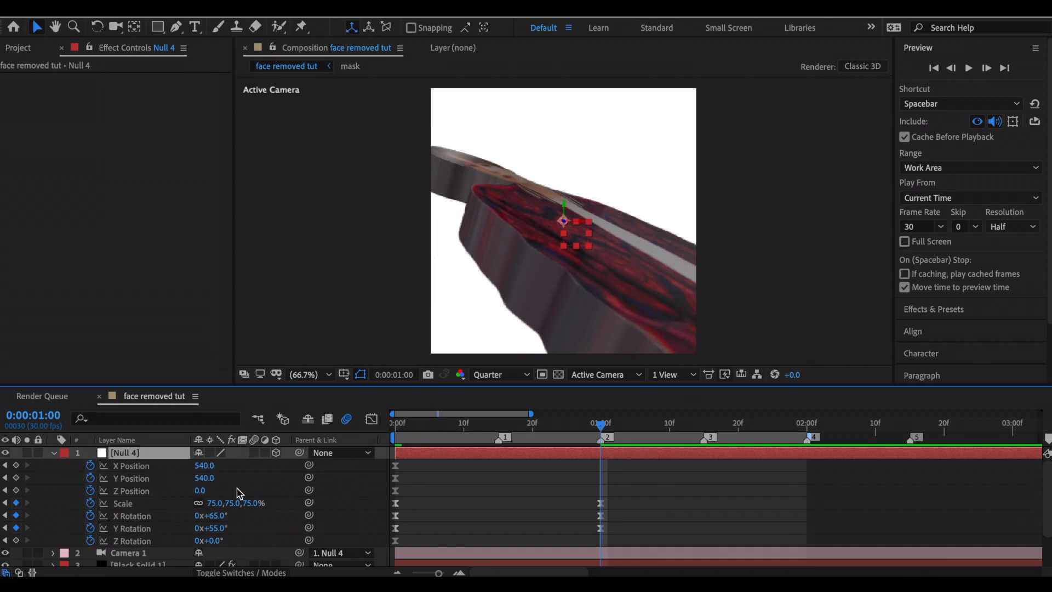
At 0:00:01:00, set the null's position to 659, 197, -64, scale to 83%, X rotation to 64° and Y rotation to 47°.
drag(213, 482, 126, 488)
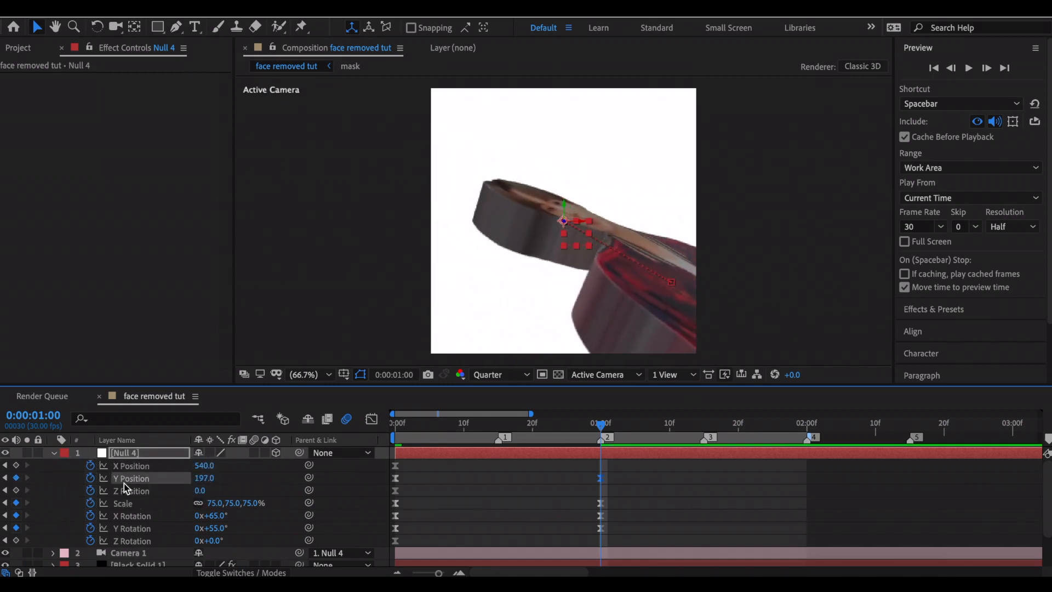
drag(201, 467, 271, 446)
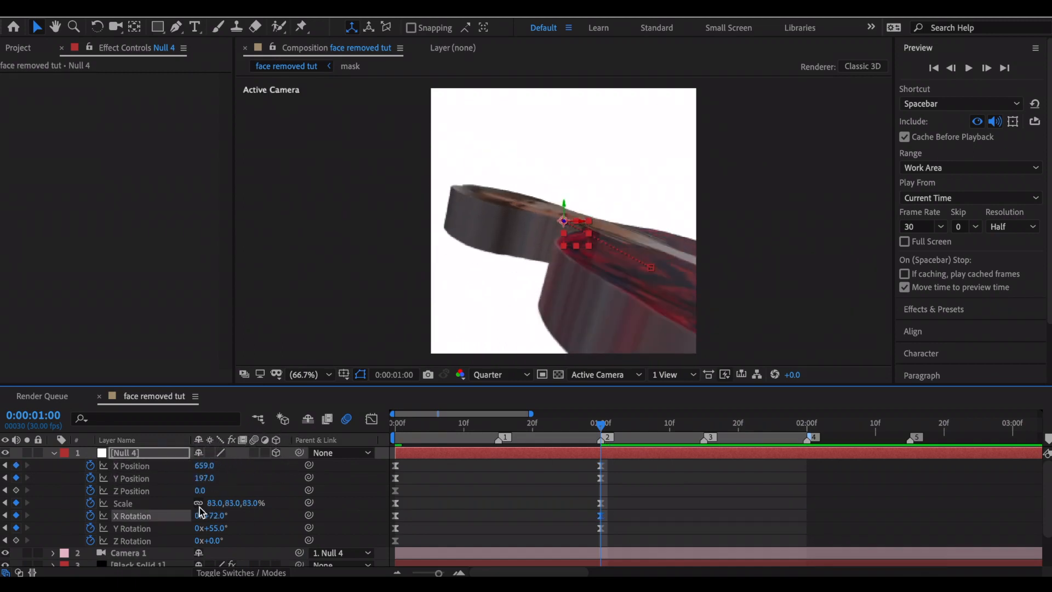
drag(199, 492, 175, 513)
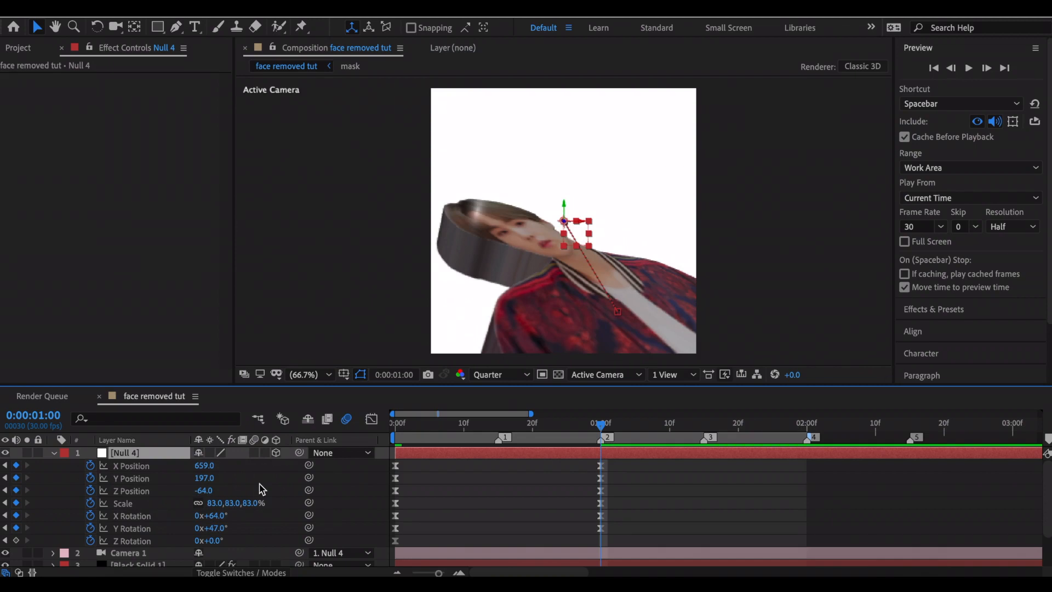
key(ctrl+k)
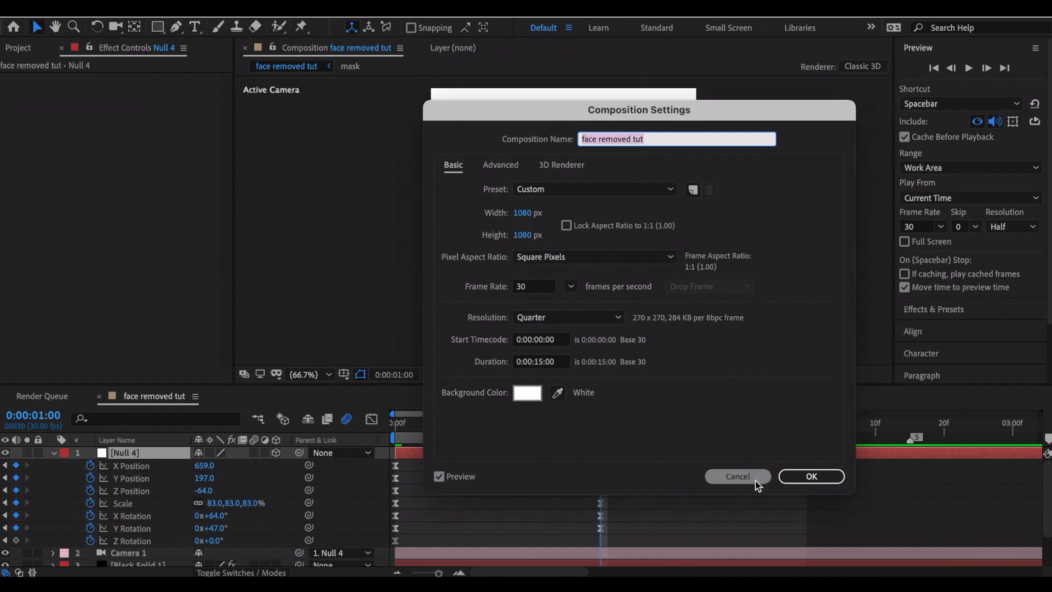
click(738, 476)
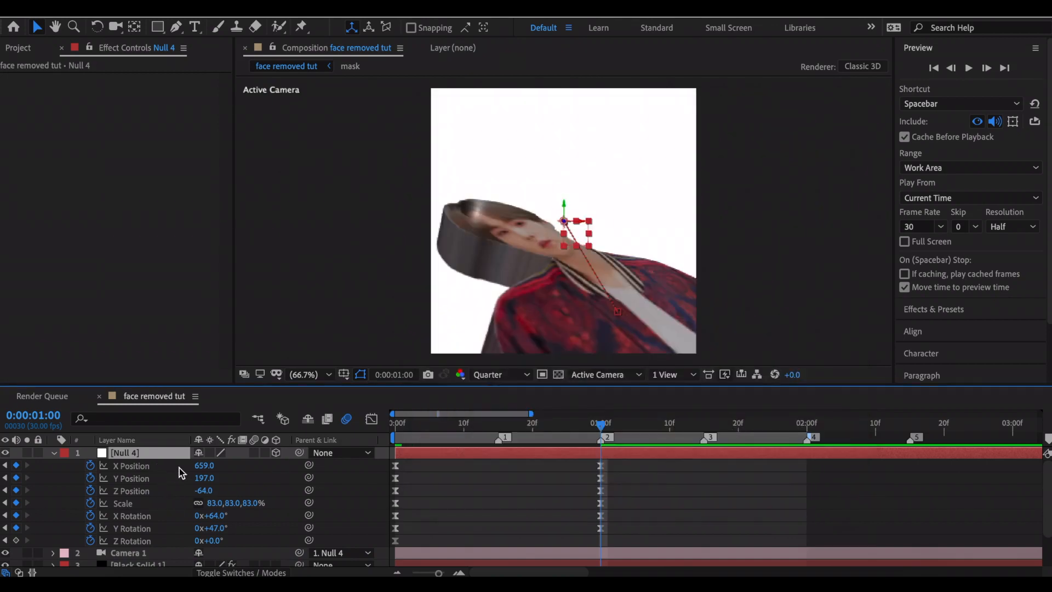
Create a World Transform null from the Element effect on the Black Solid 1 layer.
scroll(636, 496, down, 2)
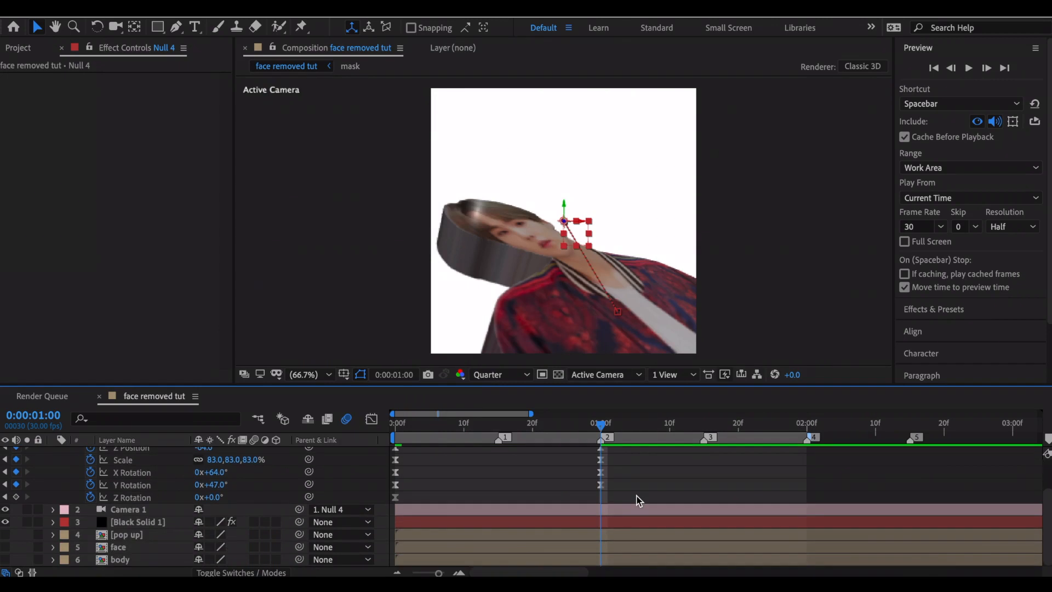
click(177, 523)
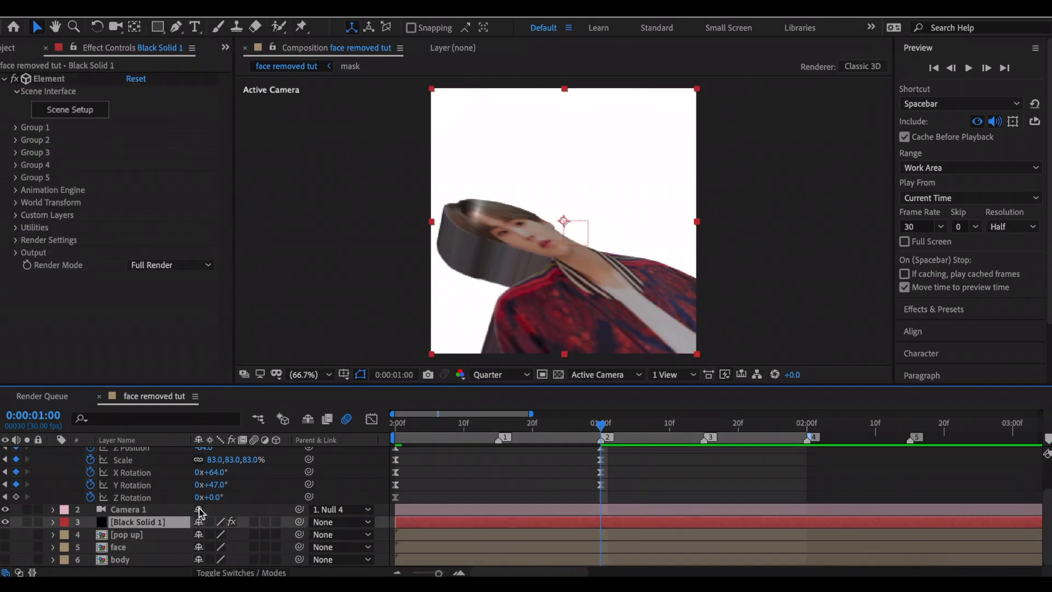
click(16, 202)
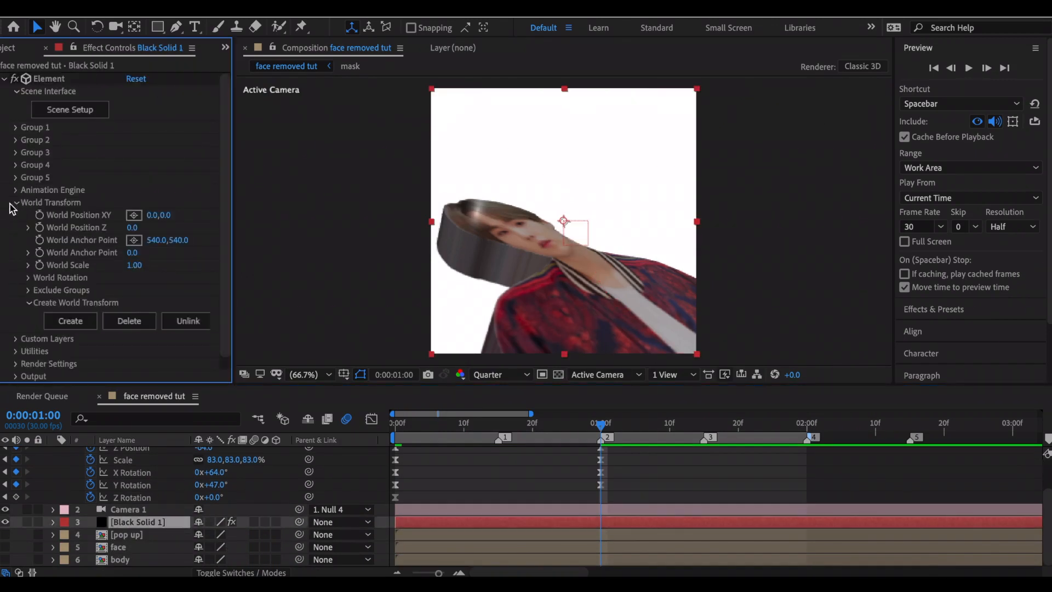
click(65, 322)
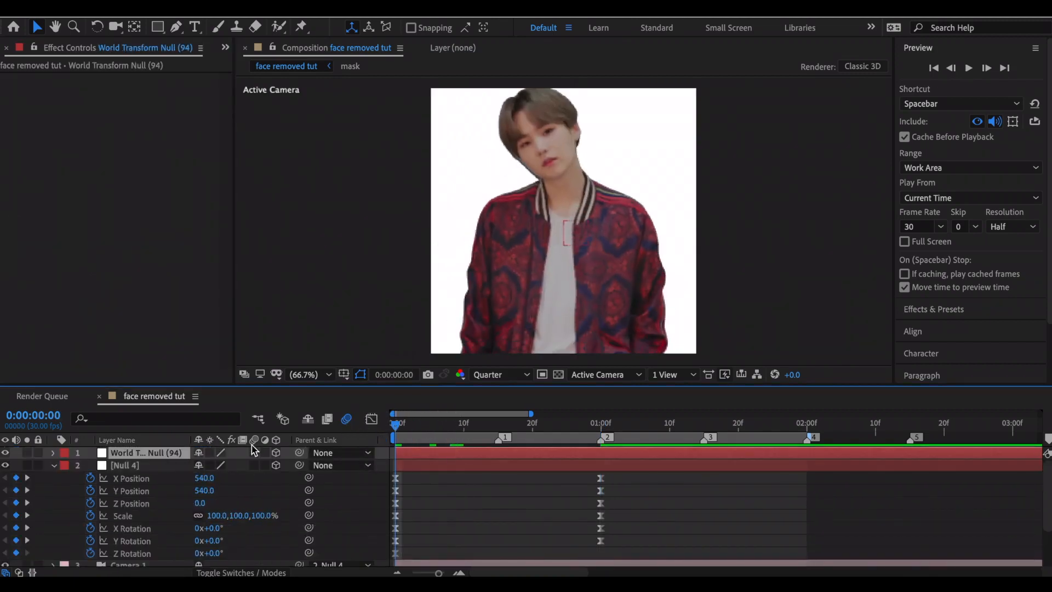
Keyframe the World Transform null's position at 0:00:00:00 and separate it into X, Y and Z dimensions.
key(r)
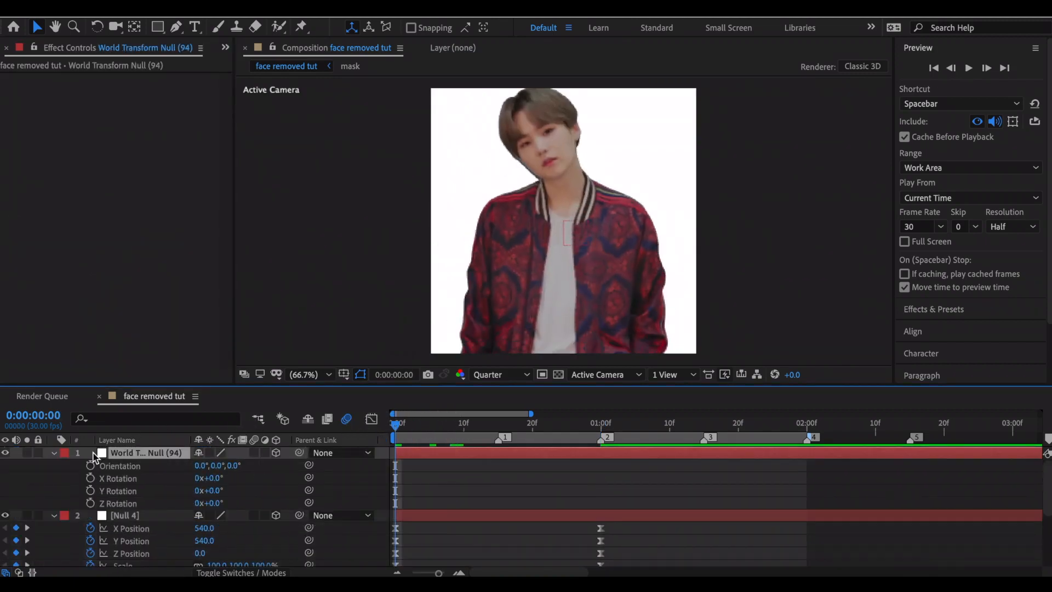
key(p)
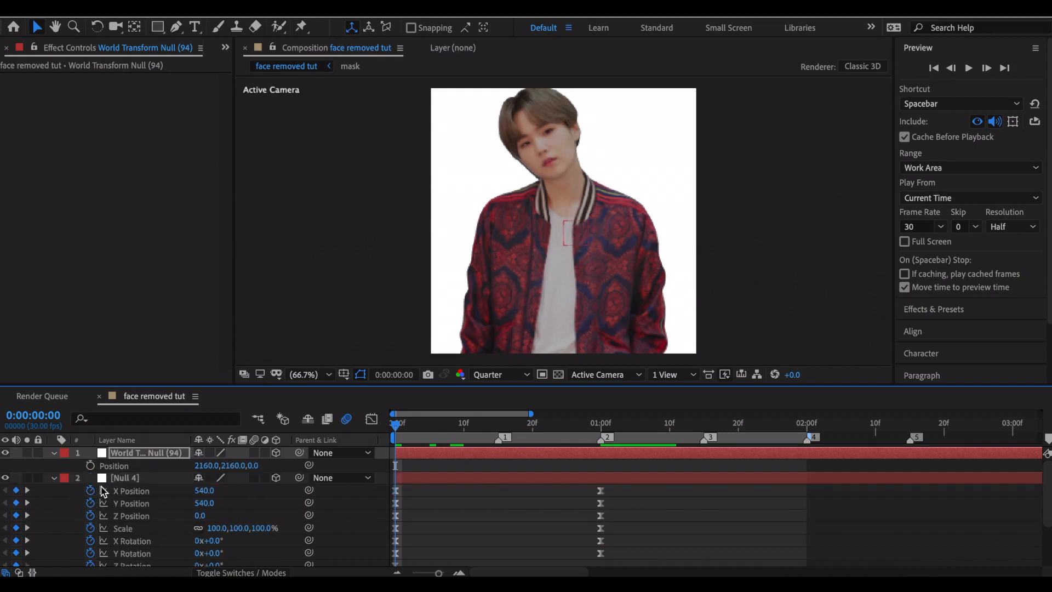
click(90, 465)
right_click(140, 469)
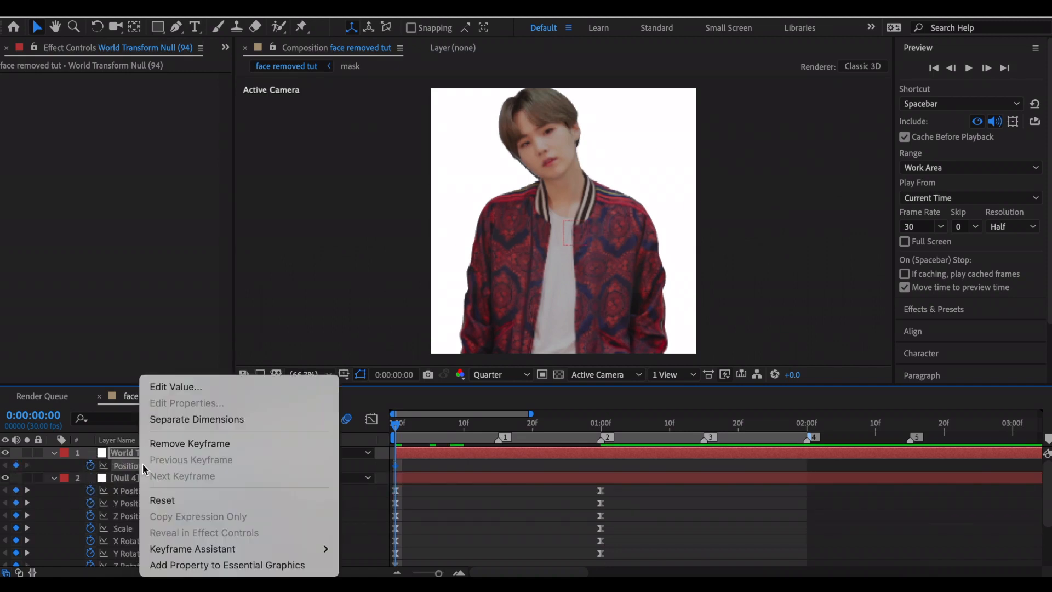
click(181, 419)
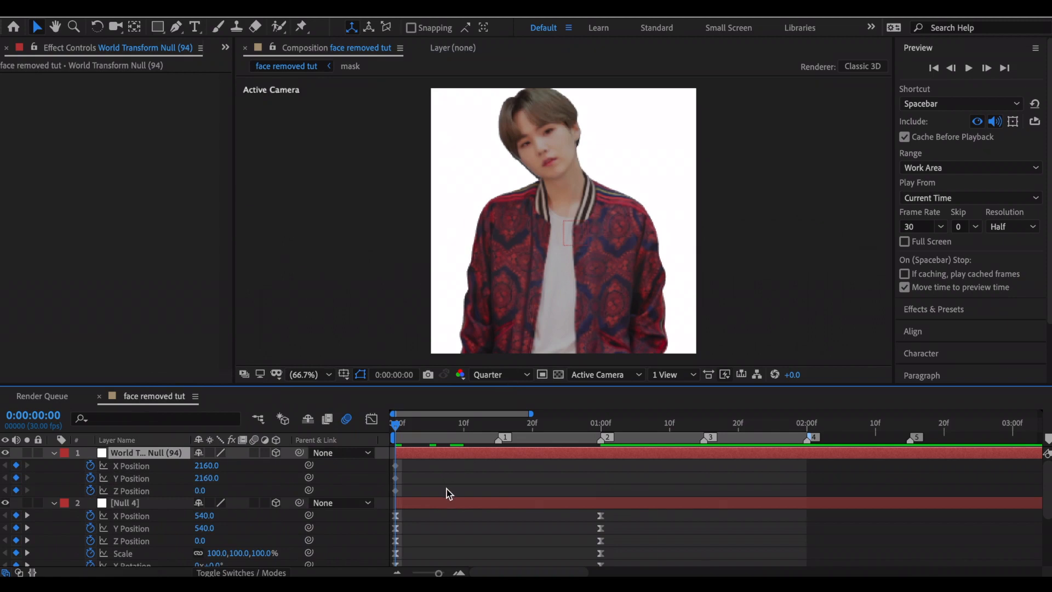
Keyframe the World Transform null's X, Y and Z rotations at 0:00:00:00 and apply Easy Ease to all its keyframes.
key(shift+r)
drag(409, 529, 383, 467)
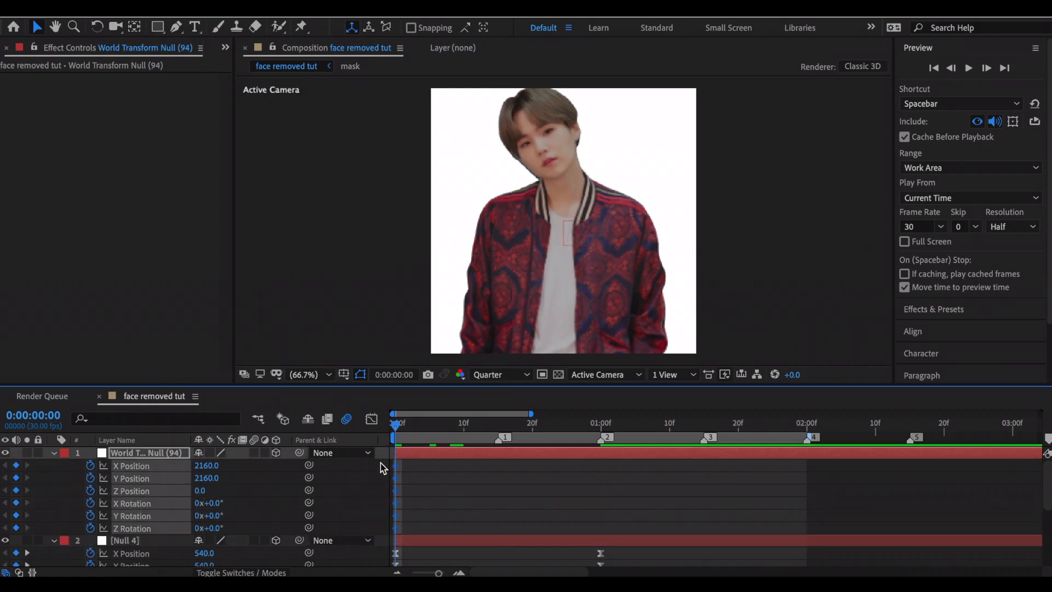
key(F9)
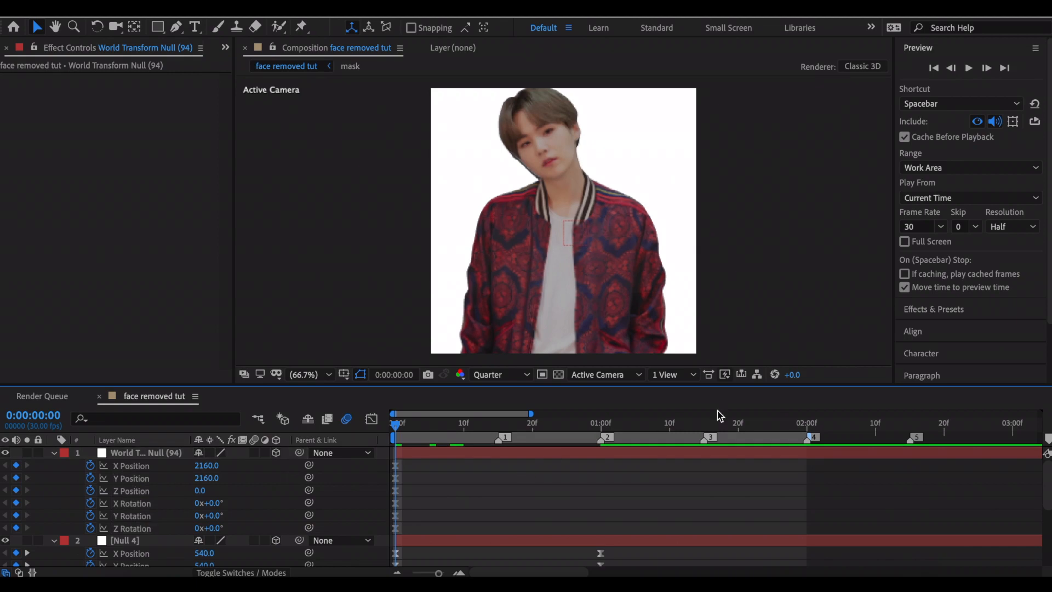
At 0:00:02:00, set the World Transform null's position to 2252, 1838, 144, X rotation to -26° and Z rotation to -131°.
click(808, 425)
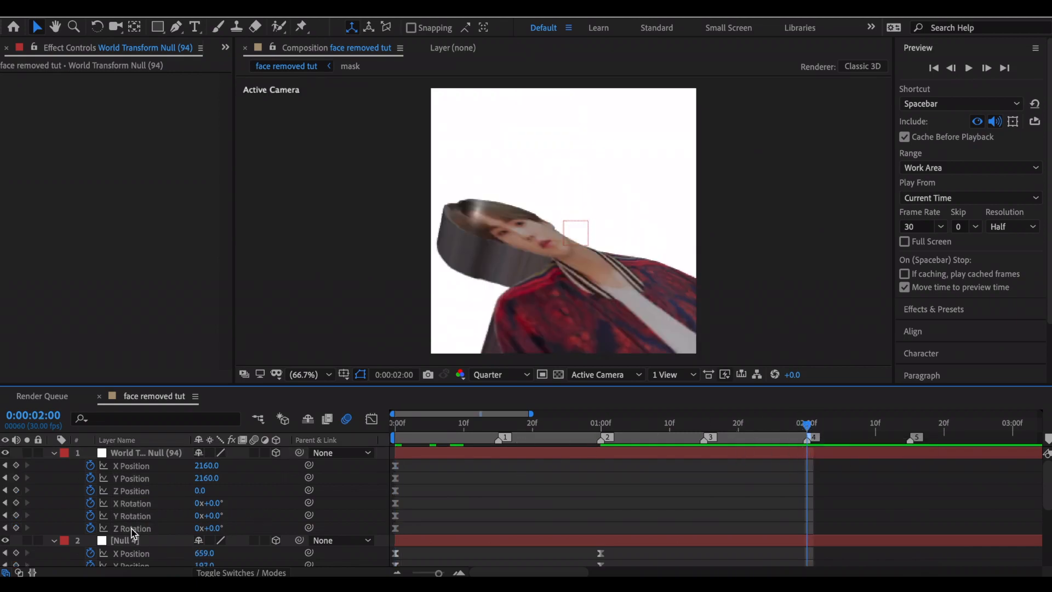
drag(208, 531, 153, 535)
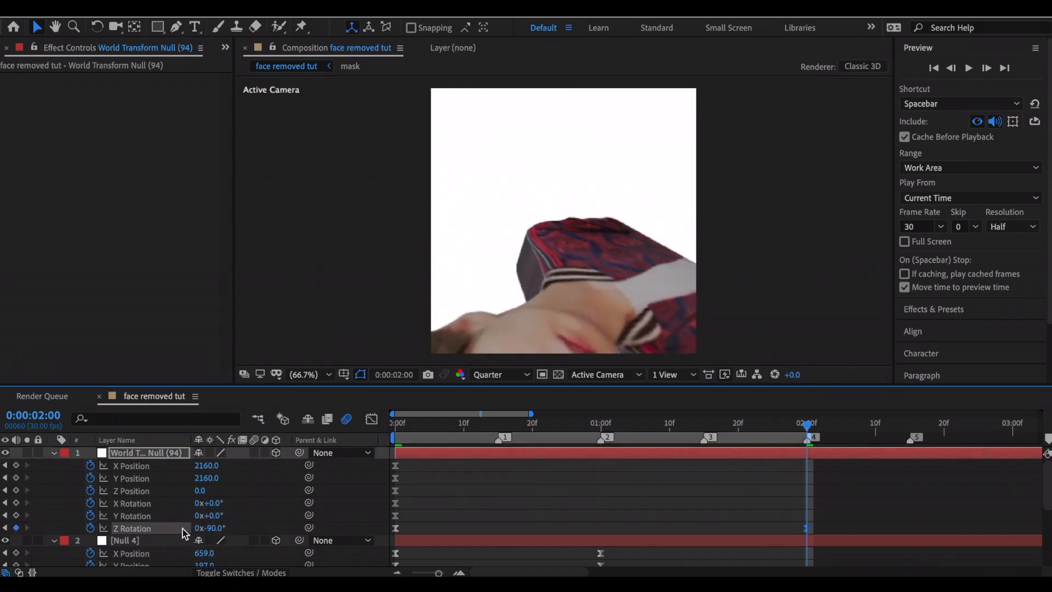
mouse_move(220, 504)
mouse_down()
mouse_move(196, 503)
mouse_move(214, 501)
mouse_up()
drag(219, 528, 213, 527)
drag(212, 470, 365, 441)
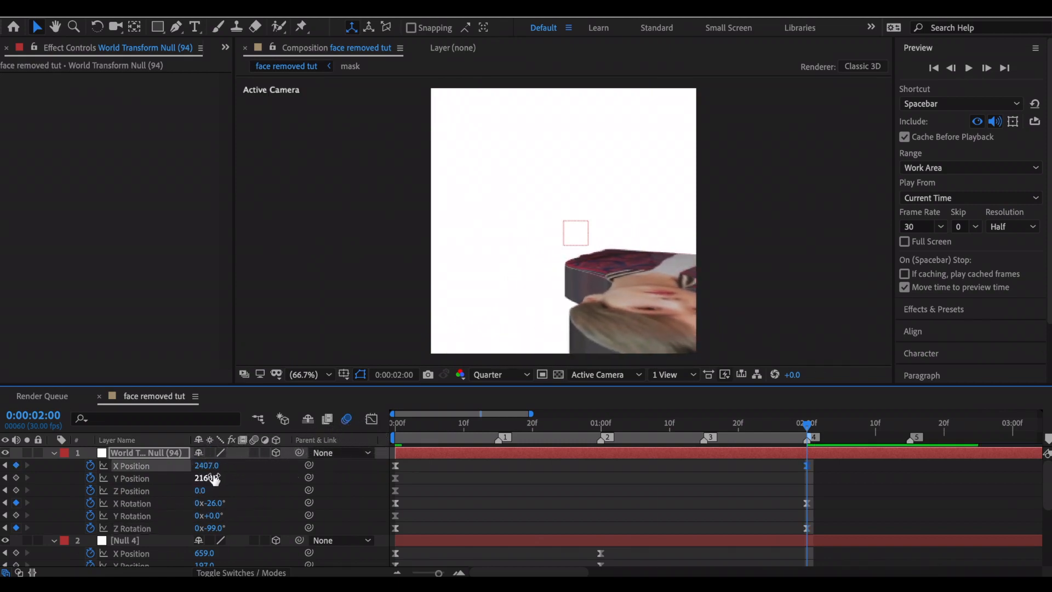
drag(212, 482, 87, 489)
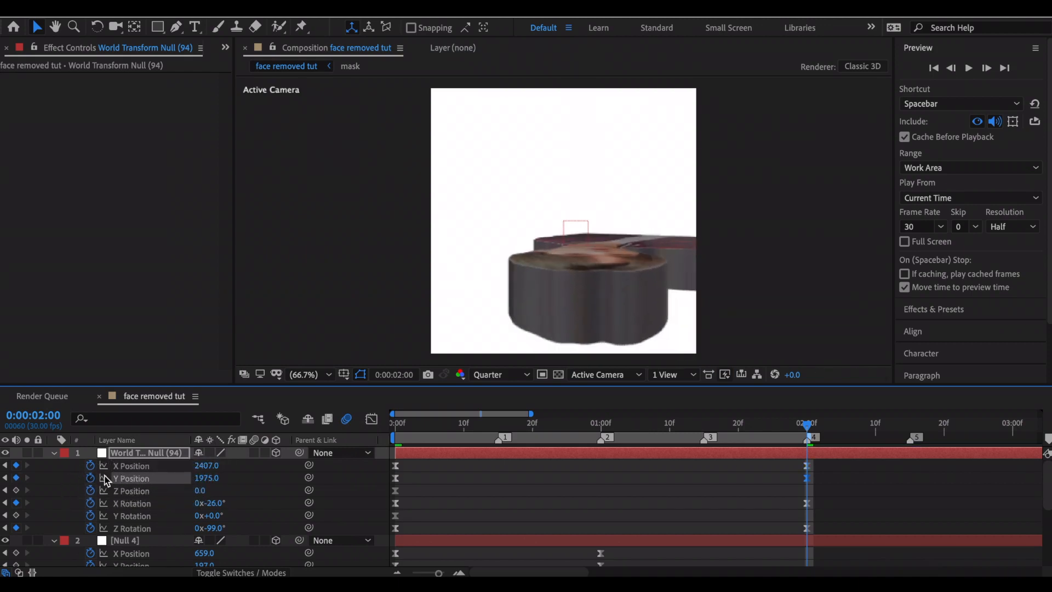
drag(207, 466, 206, 469)
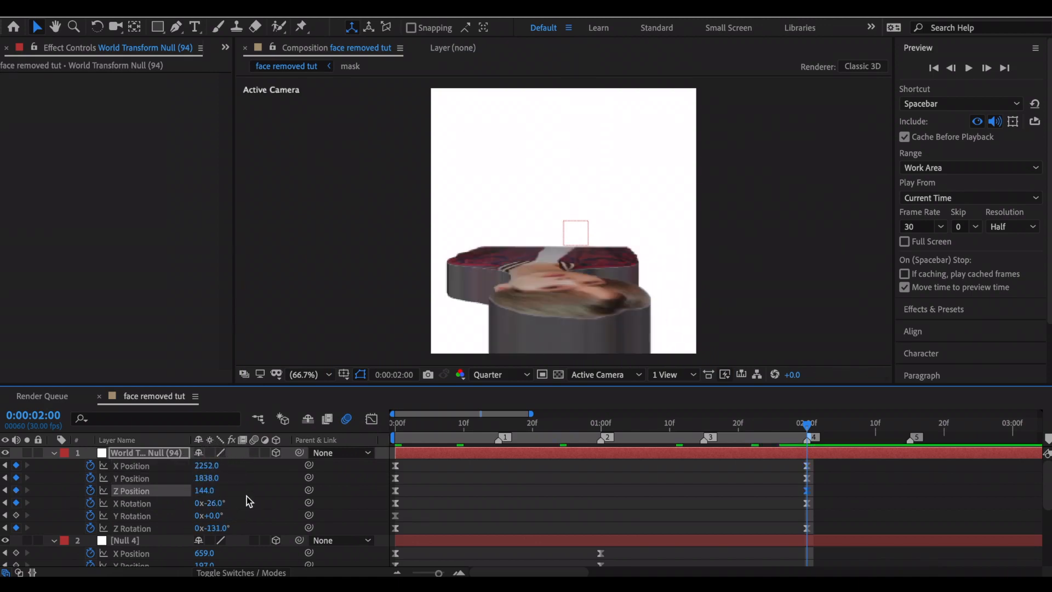
click(734, 503)
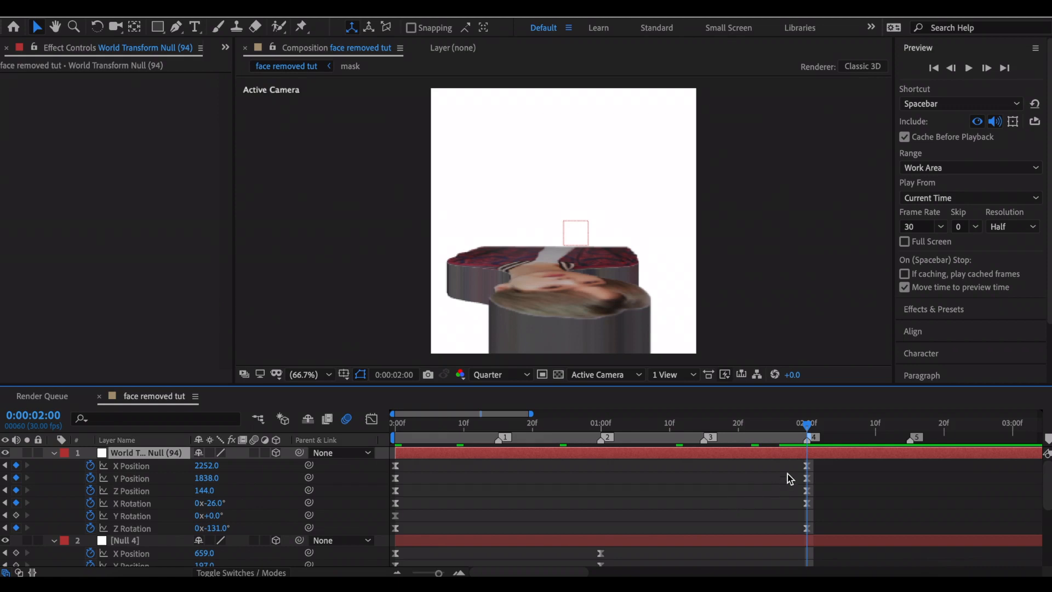
Reshape the easing curves of the World Transform null's keyframes in the graph editor.
click(807, 466)
key(shift+F3)
drag(738, 454, 565, 455)
drag(535, 540, 629, 533)
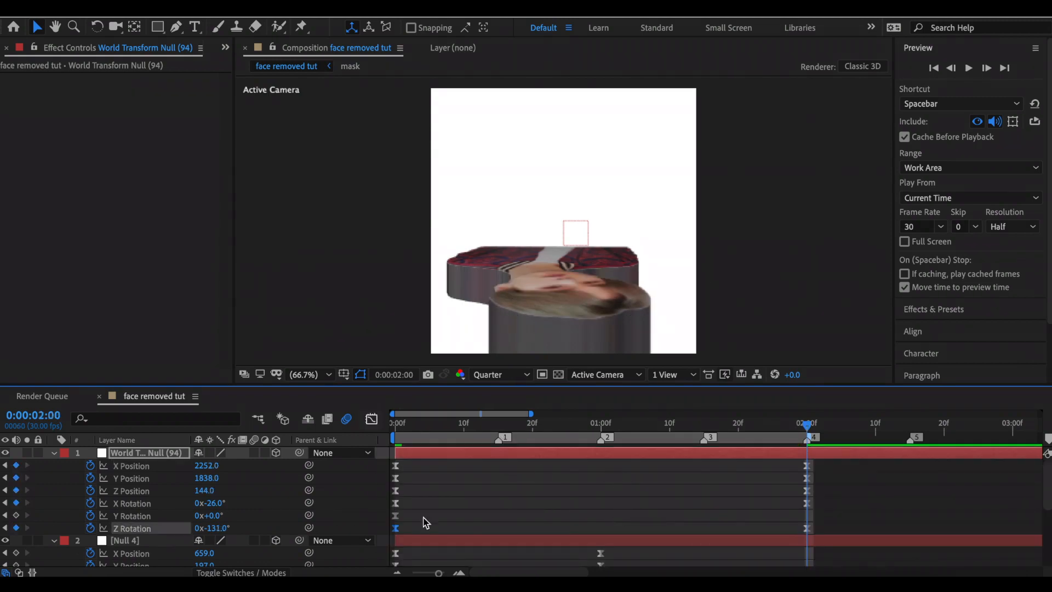
Collapse the keyframed properties of the World Transform null and Null 4 in the timeline.
scroll(578, 485, down, 3)
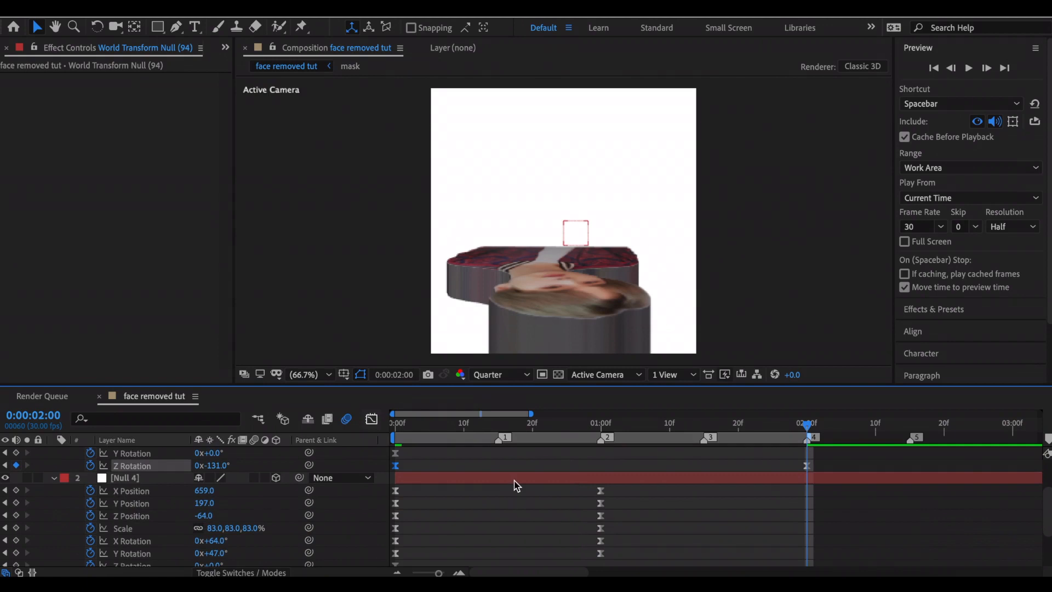
scroll(517, 486, down, 1)
click(600, 482)
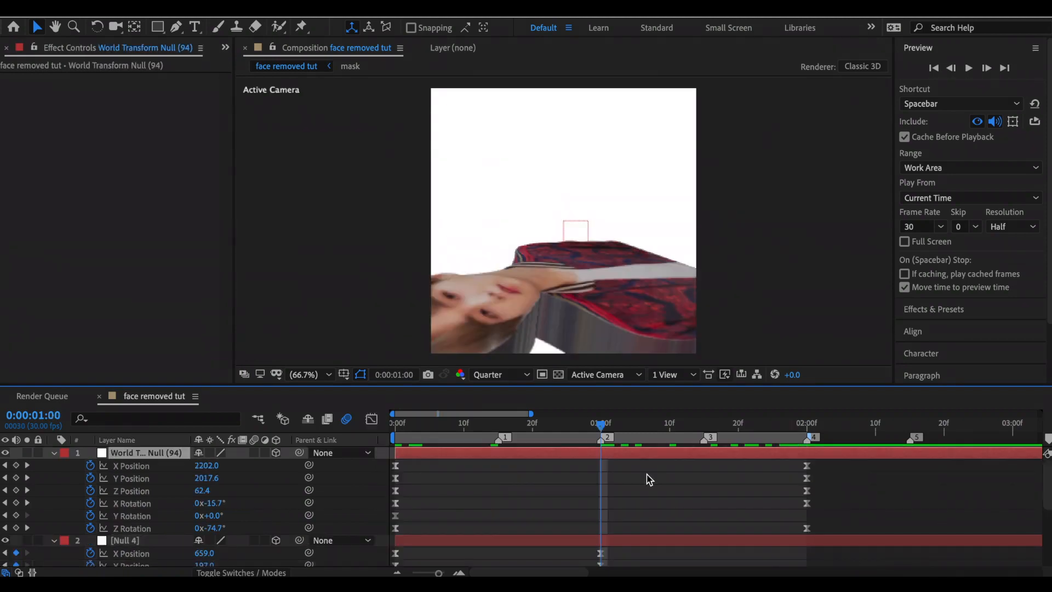
key(u)
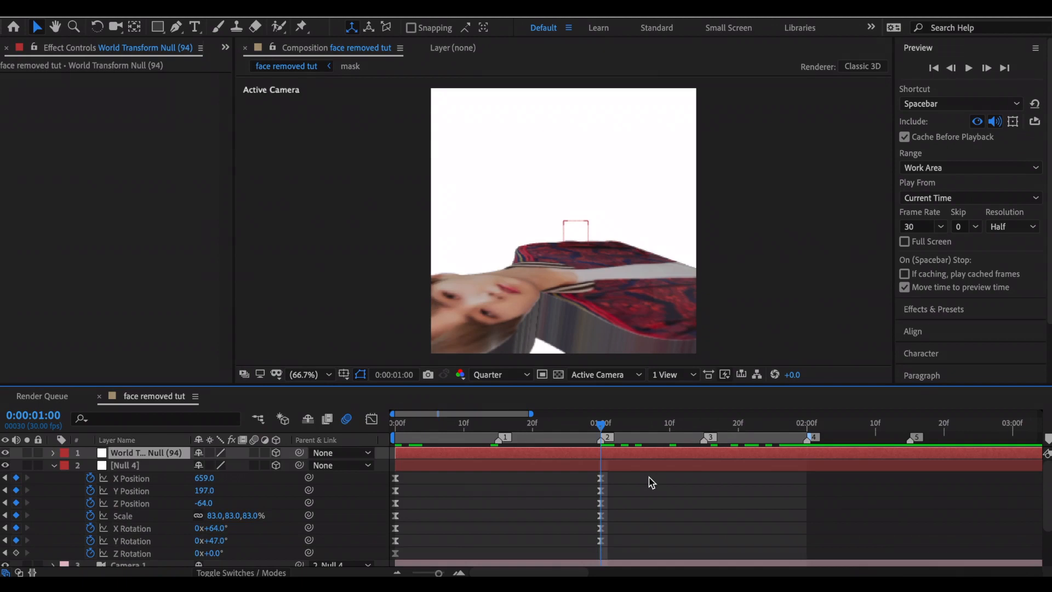
click(656, 467)
key(u)
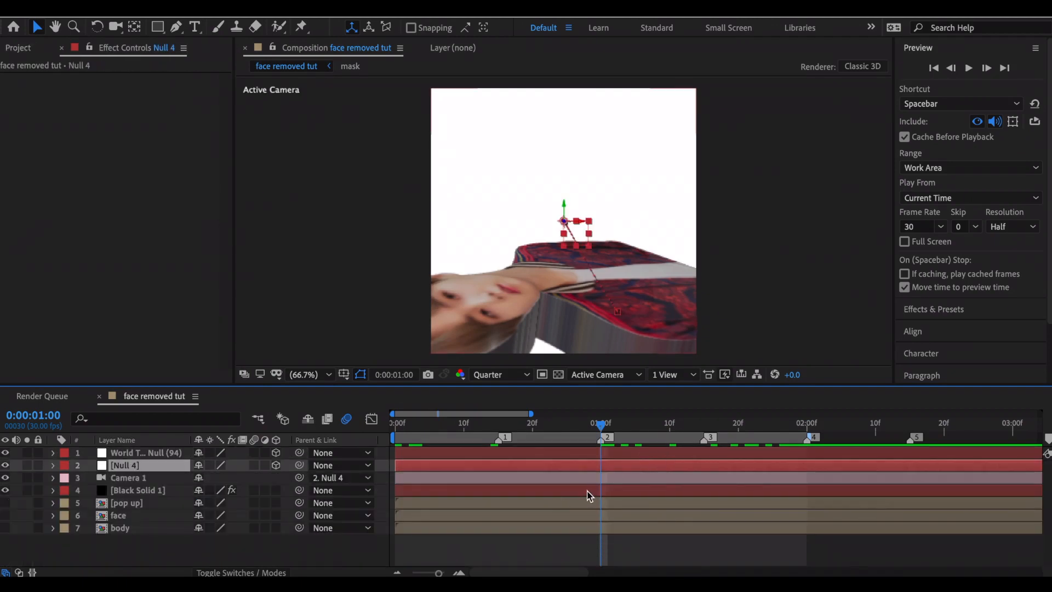
Create a Group 2 null from the Element effect on Black Solid 1 at 0:00:00:00.
click(588, 495)
key(Home)
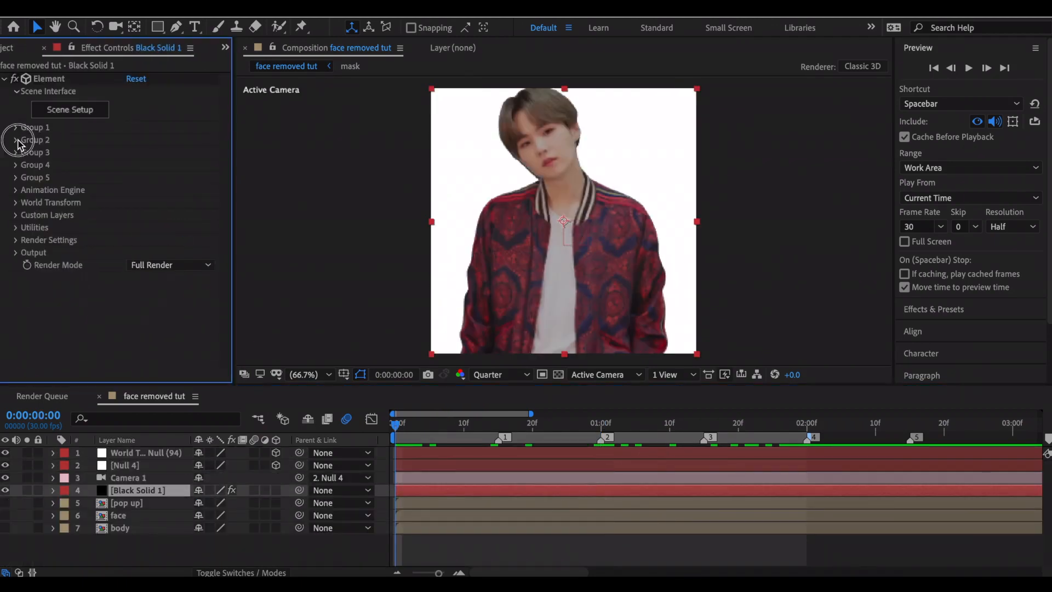
click(17, 141)
click(41, 228)
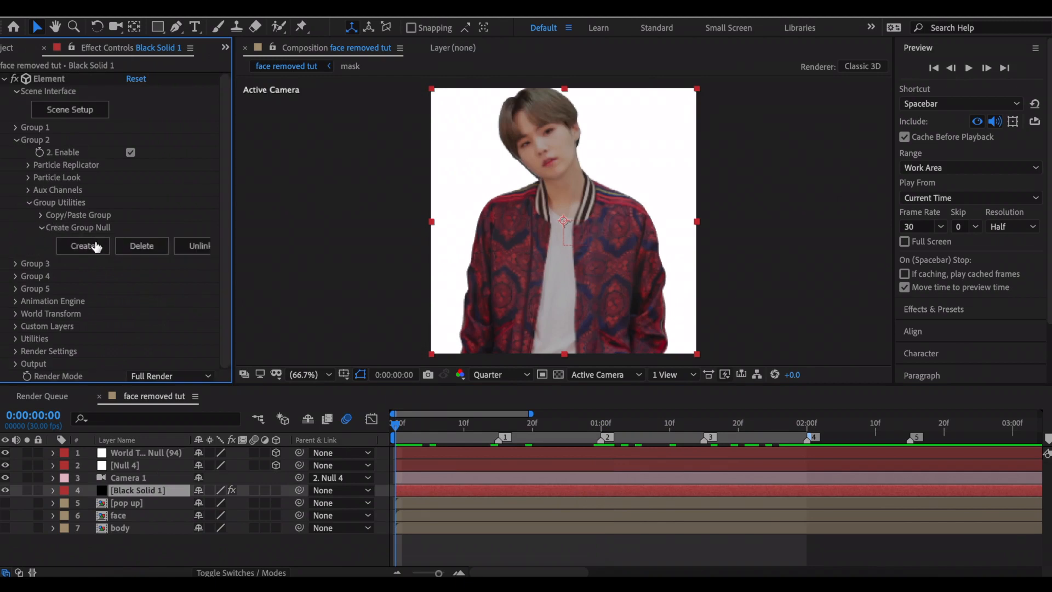
click(86, 245)
Separate the Group 2 null's position and animate Z from 0 at 0:00:00:00 to -300 at 0:00:01:00 with Easy Ease.
key(p)
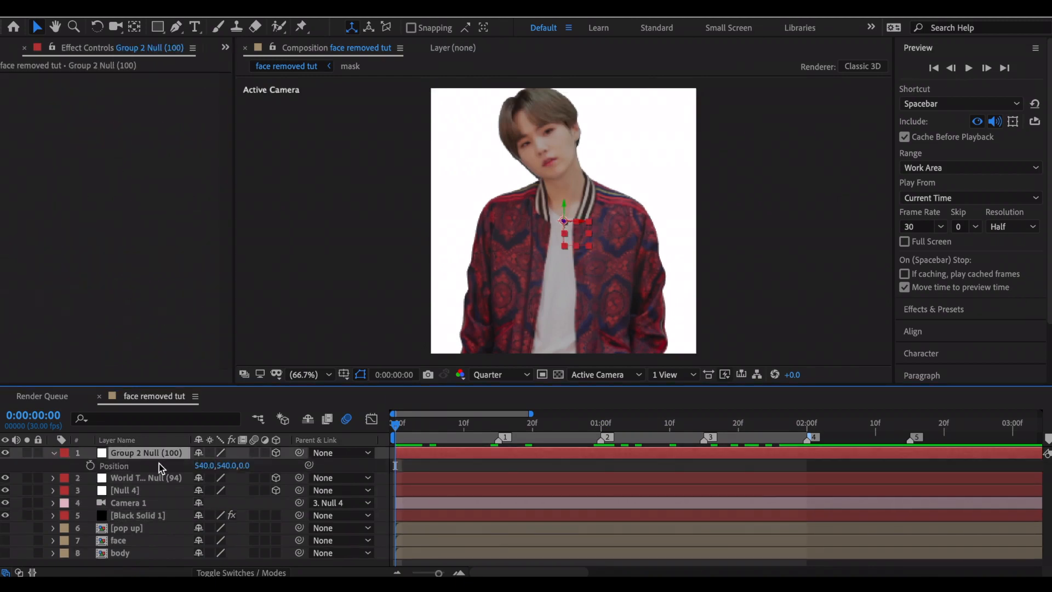
right_click(157, 461)
click(90, 496)
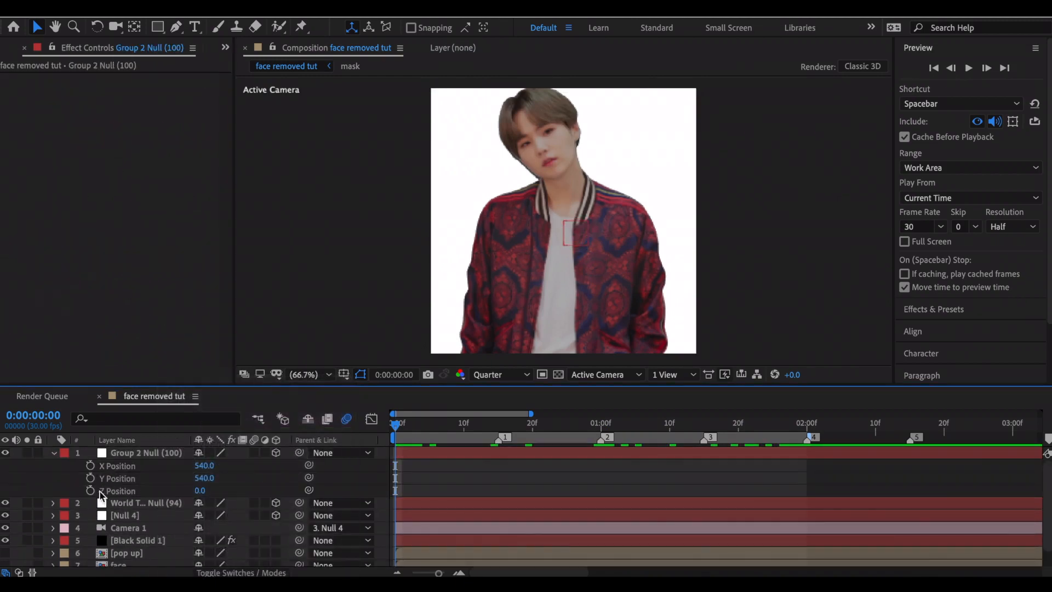
click(91, 491)
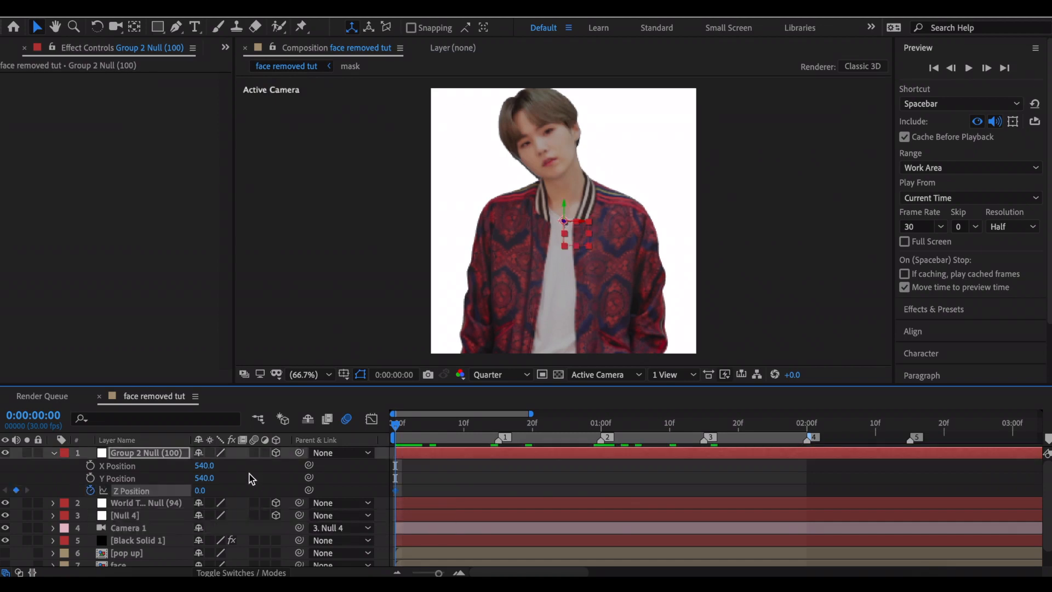
key(2)
drag(204, 490, 367, 499)
key(F9)
Steepen the middle of the Group 2 null's Z position curve by lengthening both keyframes' easing, and show only keyframed properties.
click(371, 420)
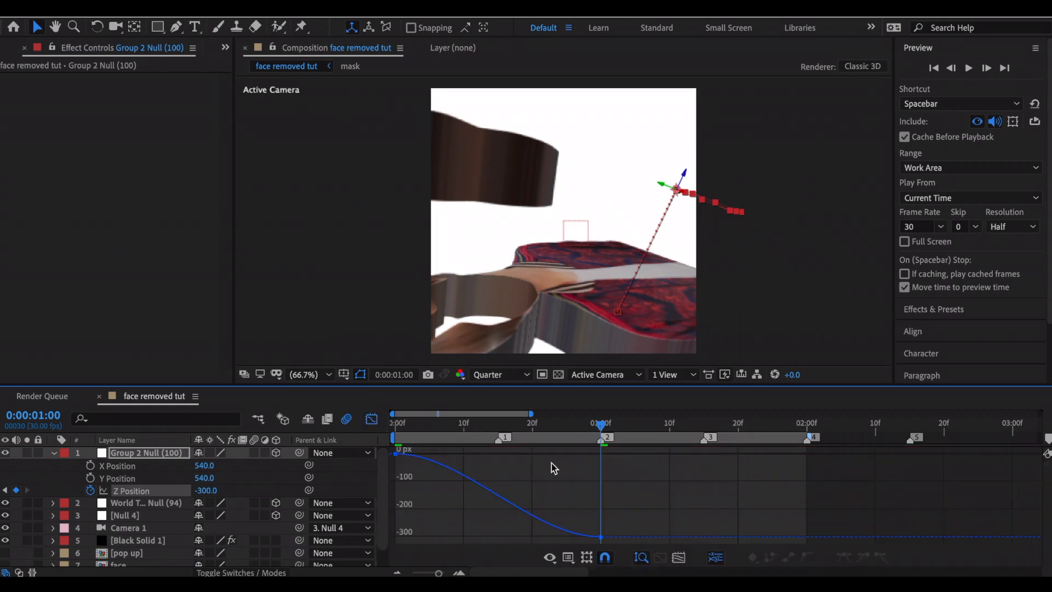
drag(530, 537, 492, 536)
drag(463, 453, 521, 454)
drag(492, 536, 482, 537)
click(420, 429)
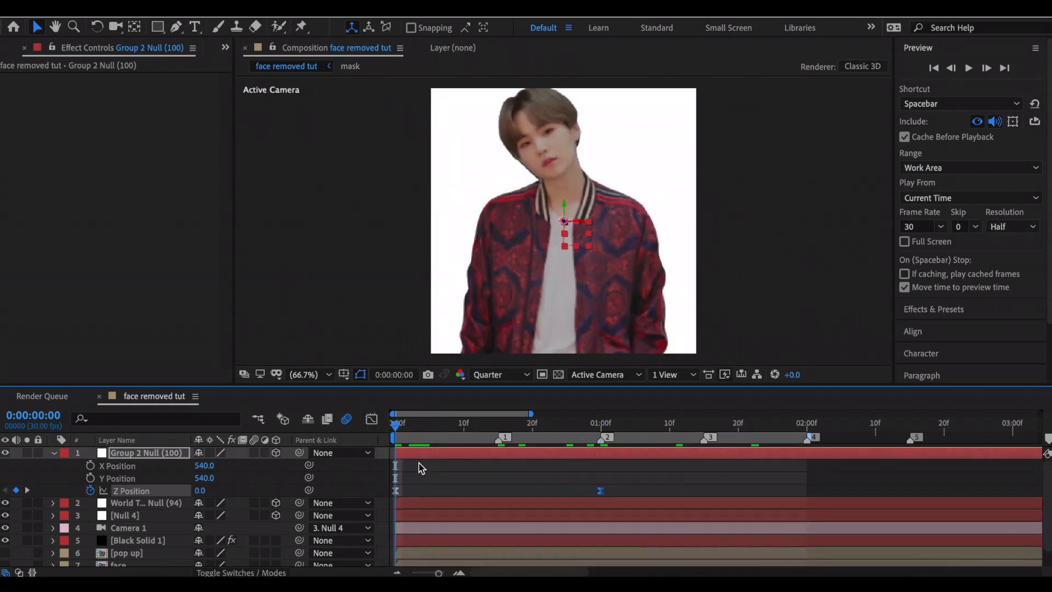
key(u)
Create a Group 3 null from the Element effect on the Black Solid 1 layer.
click(419, 514)
click(14, 141)
click(15, 153)
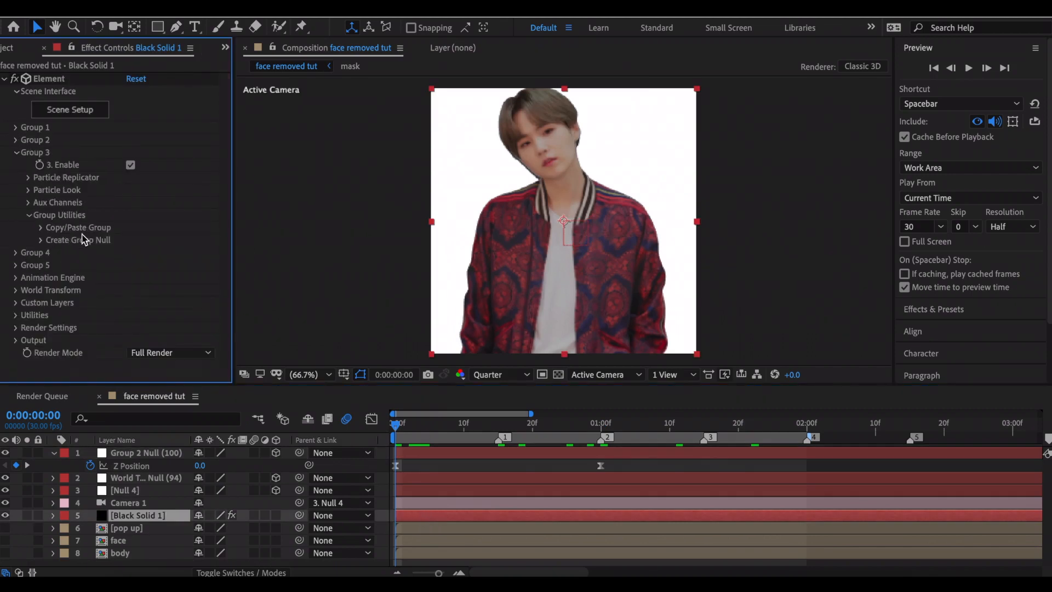
click(41, 240)
click(92, 259)
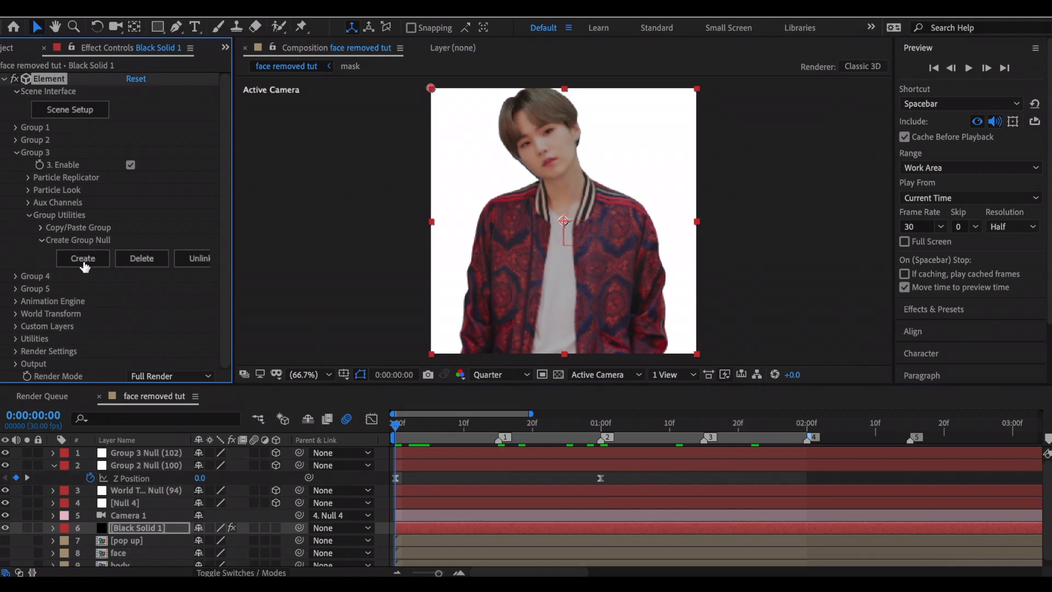
Separate the Group 3 null's position and keyframe its Z position and all three rotations at 0:00:00:00.
key(p)
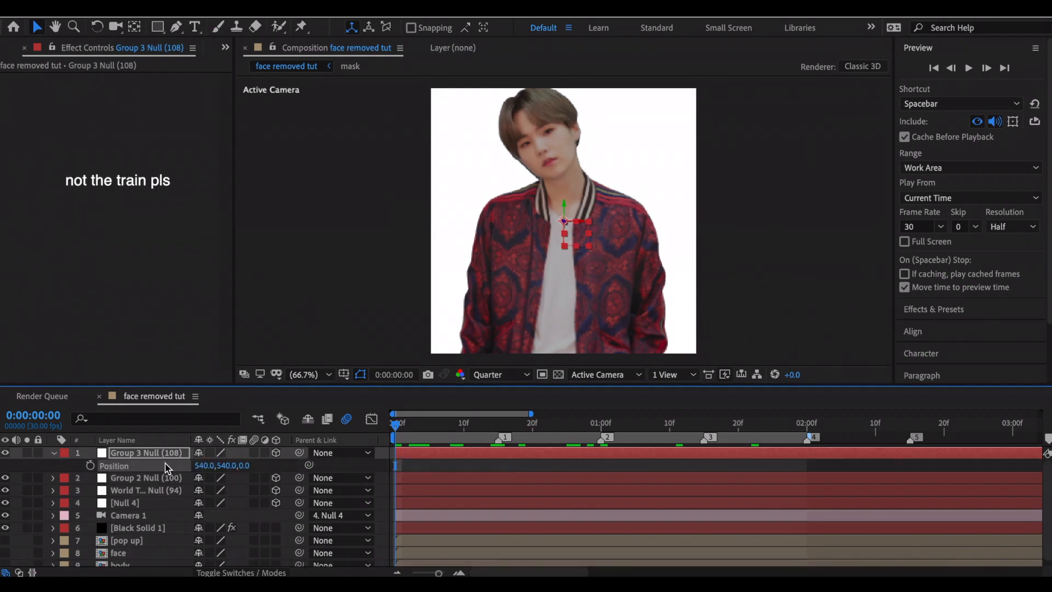
right_click(165, 463)
click(193, 419)
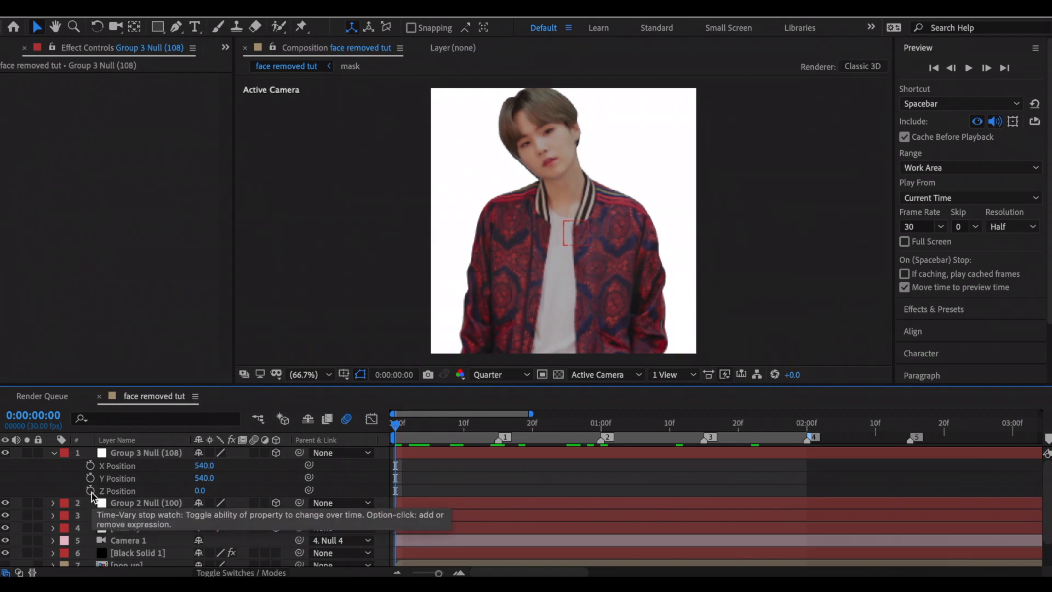
click(164, 453)
key(r)
drag(90, 478, 90, 525)
At 0:00:00:00, set the Group 3 null's X rotation to 90° and its Z position to 221.
click(241, 482)
click(211, 479)
key(Return)
click(239, 479)
drag(206, 467, 362, 475)
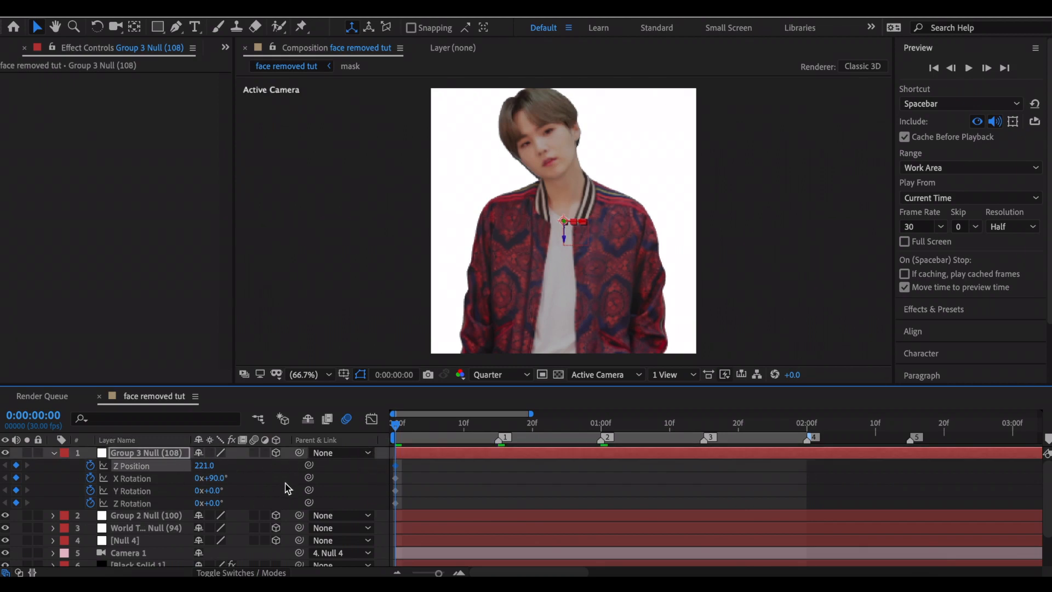
At 0:00:01:00, set the Group 3 null's Z position to -213, and scale the null to about 61%.
key(2)
drag(209, 465, 116, 479)
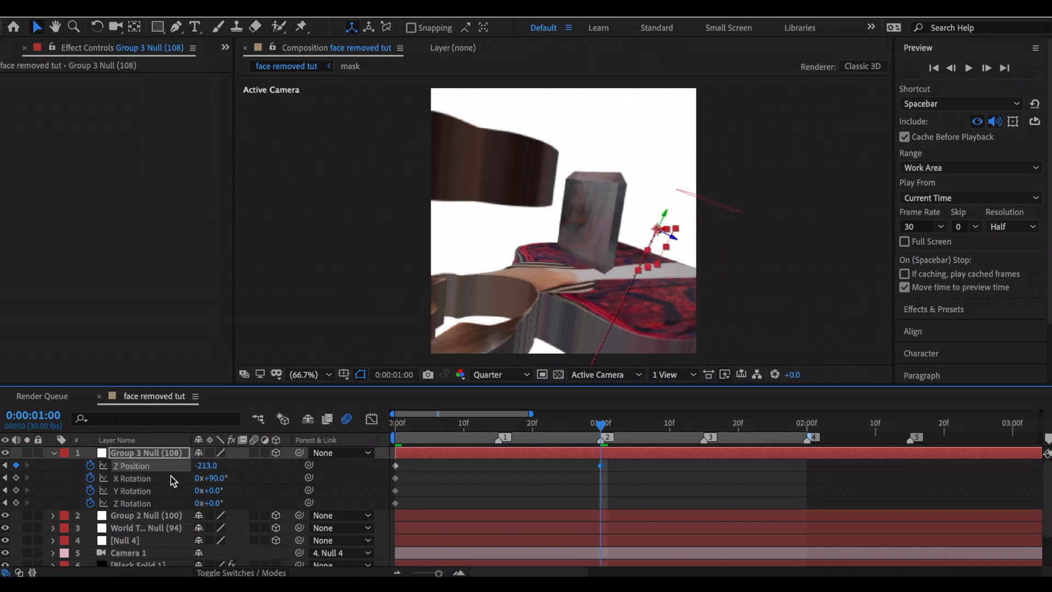
key(s)
drag(219, 466, 202, 467)
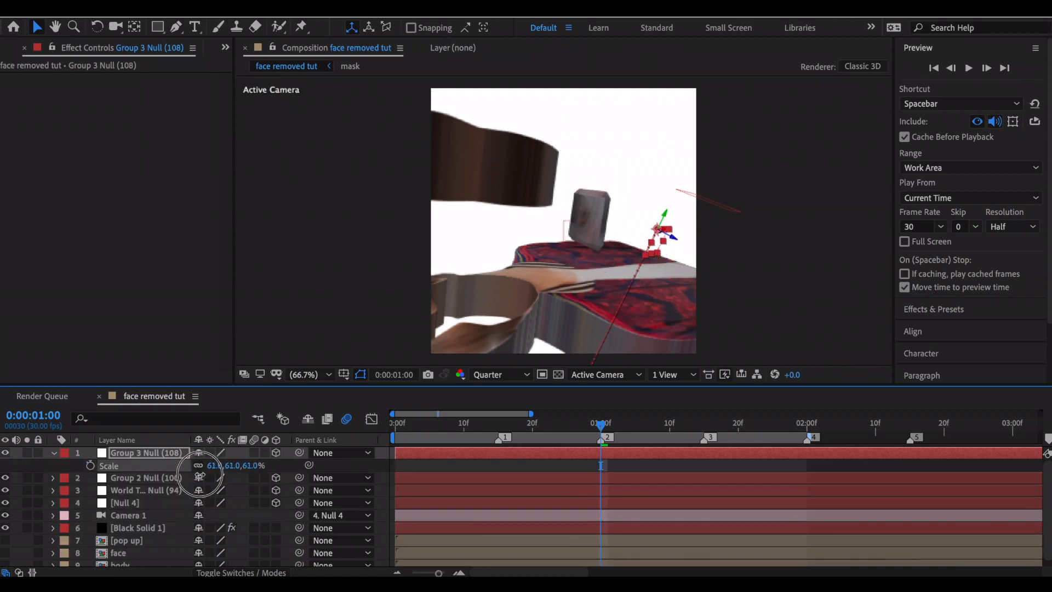
key(u)
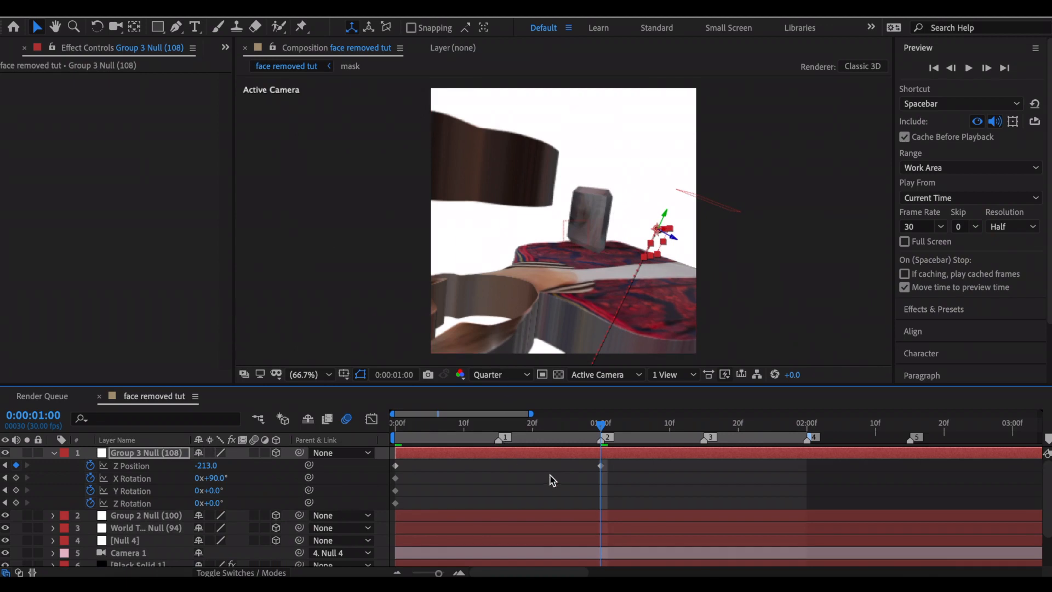
Set the Group 3 null's position to 470, 220, -147 at 0:00:01:00 and apply Easy Ease to its Z position keyframes.
key(p)
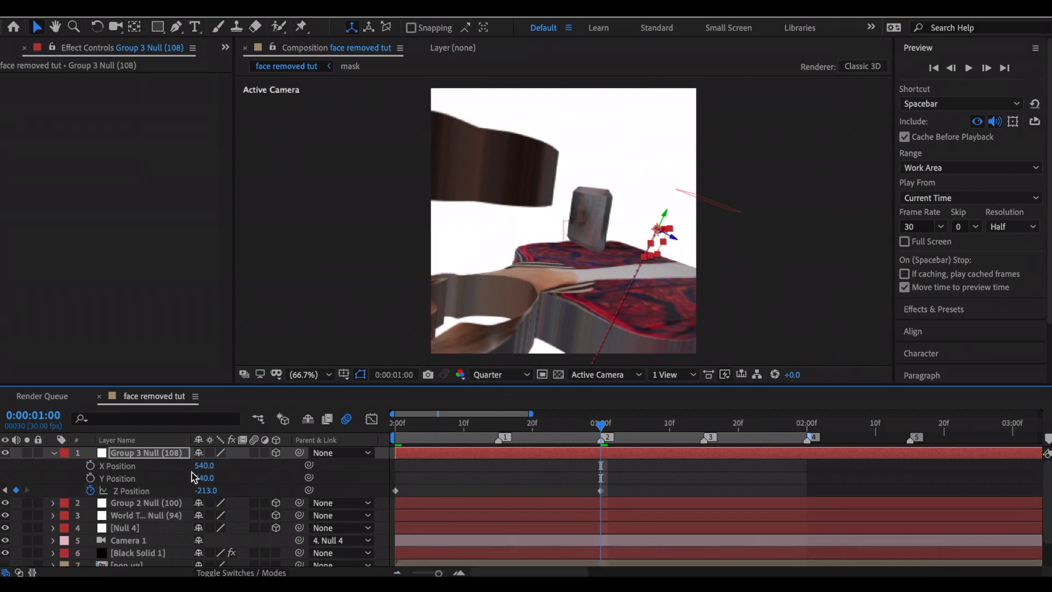
drag(204, 478, 89, 466)
drag(199, 466, 234, 465)
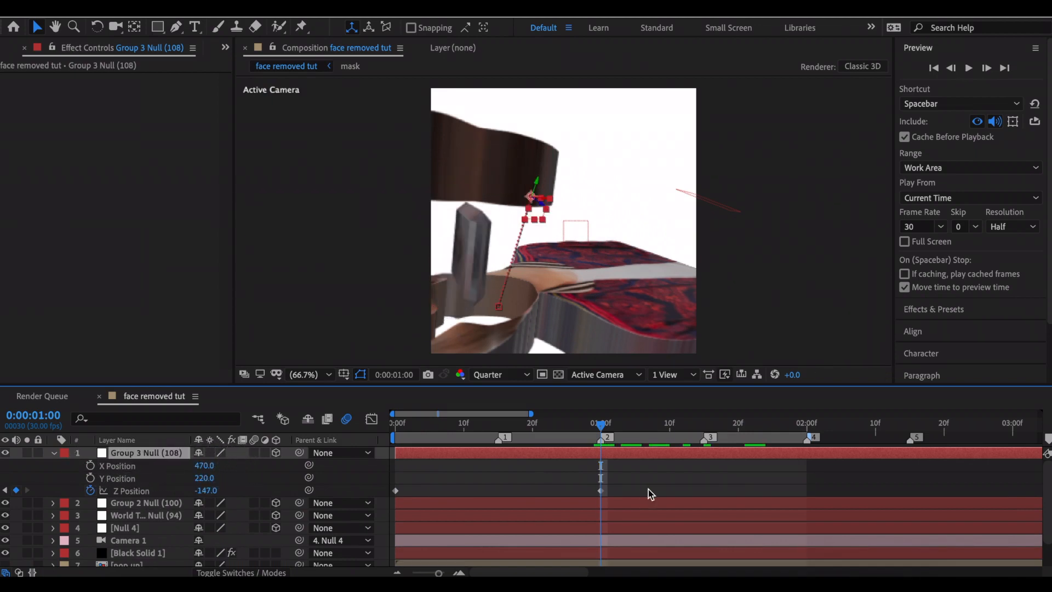
drag(649, 489, 352, 489)
key(F9)
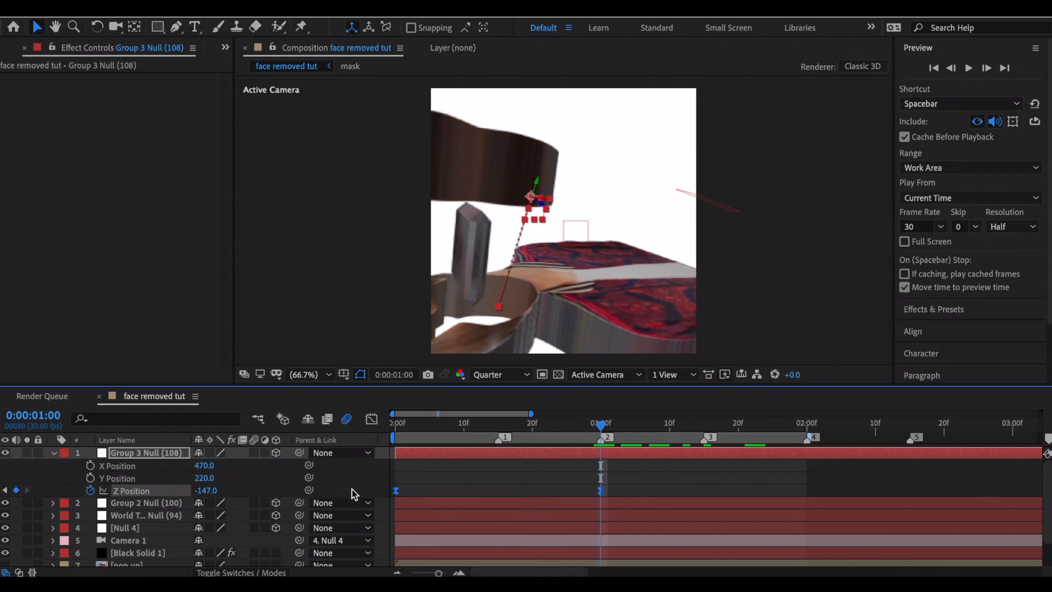
Steepen the middle of the Group 3 null's Z position curve by lengthening the easing handles of both keyframes.
click(368, 421)
click(600, 537)
drag(533, 537, 456, 539)
drag(463, 454, 549, 454)
drag(455, 535, 448, 536)
drag(557, 457, 550, 452)
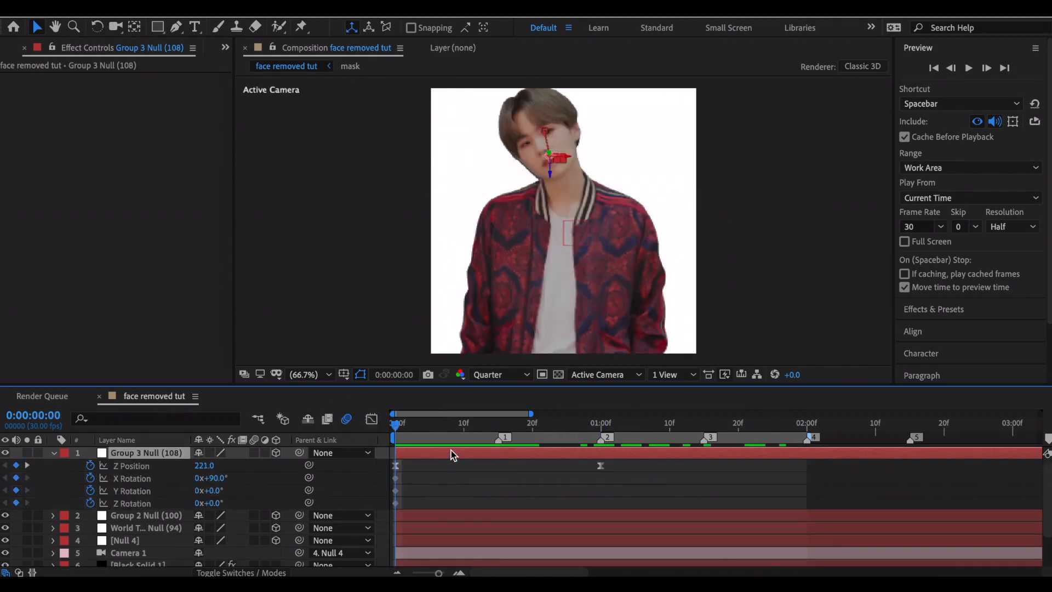
Keyframe the Group 3 null's Y rotation to more than one full turn at 0:00:02:00.
key(4)
mouse_move(222, 492)
mouse_down()
mouse_move(540, 477)
mouse_move(497, 482)
mouse_move(510, 482)
mouse_up()
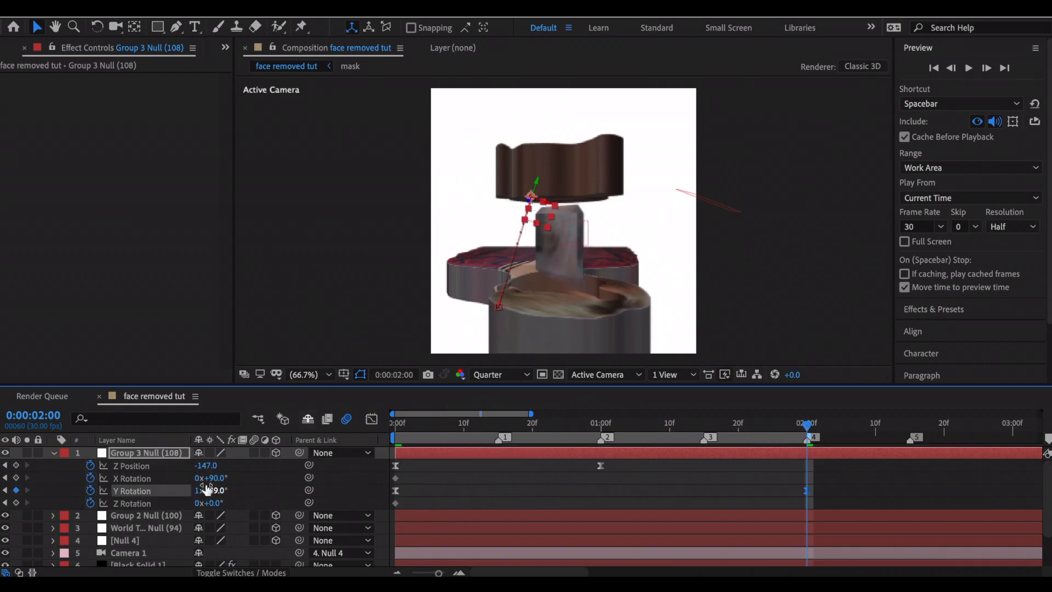
mouse_move(204, 495)
mouse_down()
mouse_move(305, 492)
mouse_move(208, 501)
mouse_up()
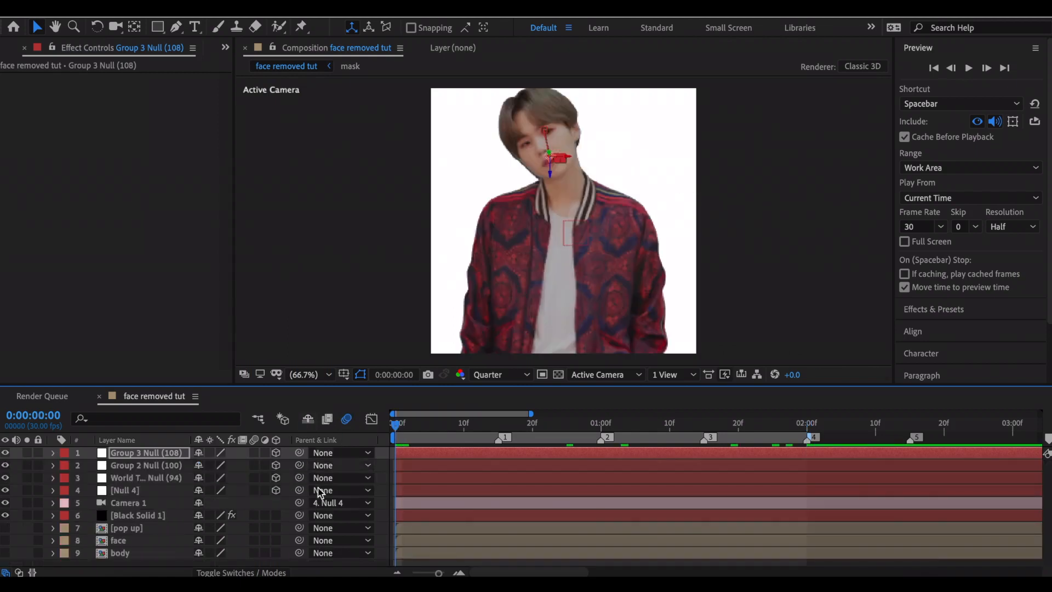
Enable motion blur on the Black Solid 1 layer and preview the animation.
click(254, 516)
key(space)
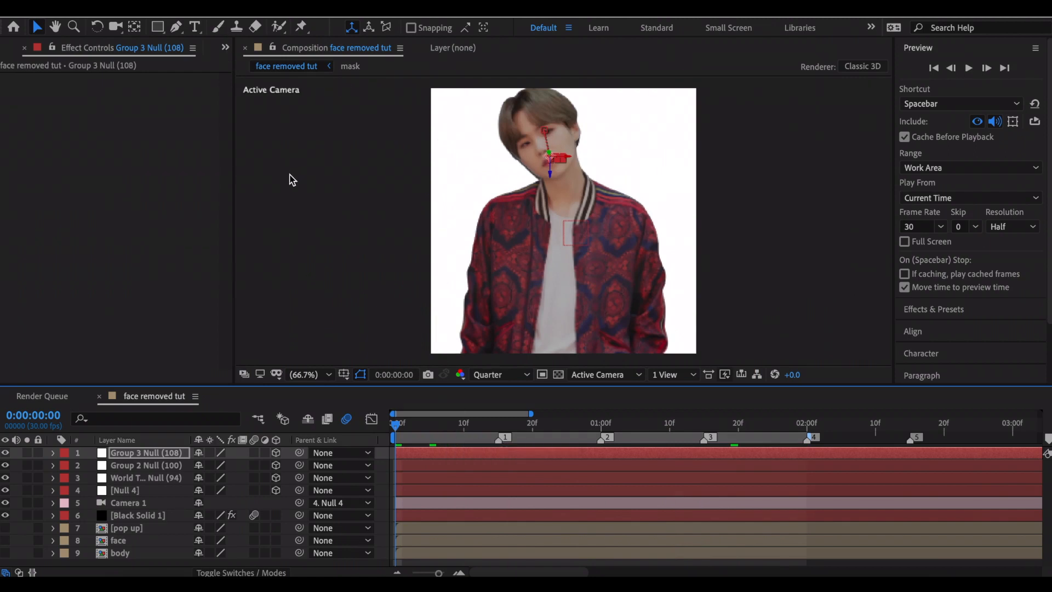
Open the Element scene setup from Black Solid 1 and add a torus model to the body's group folder.
click(104, 109)
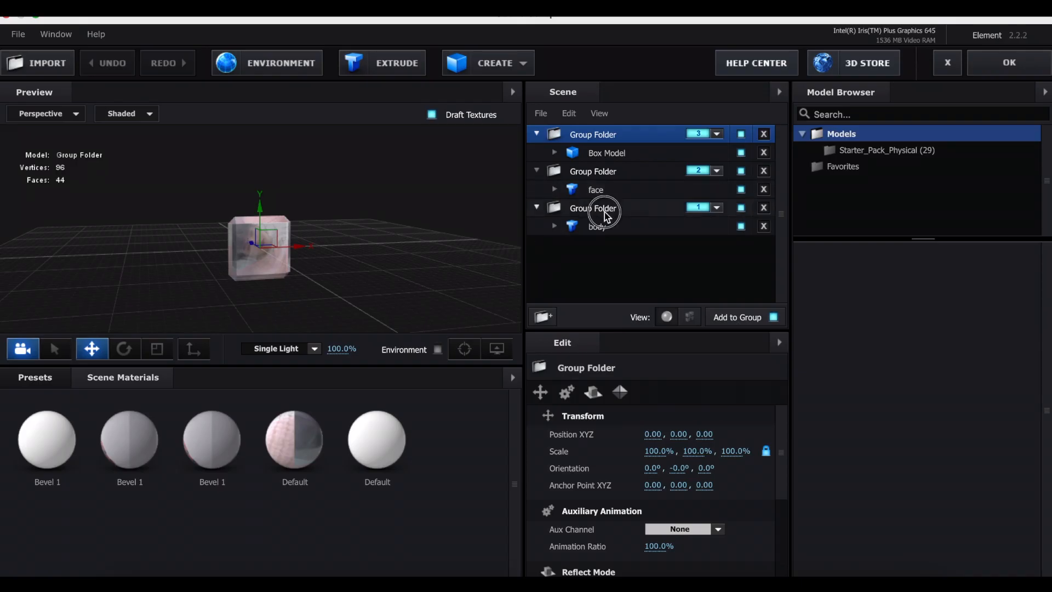
click(604, 211)
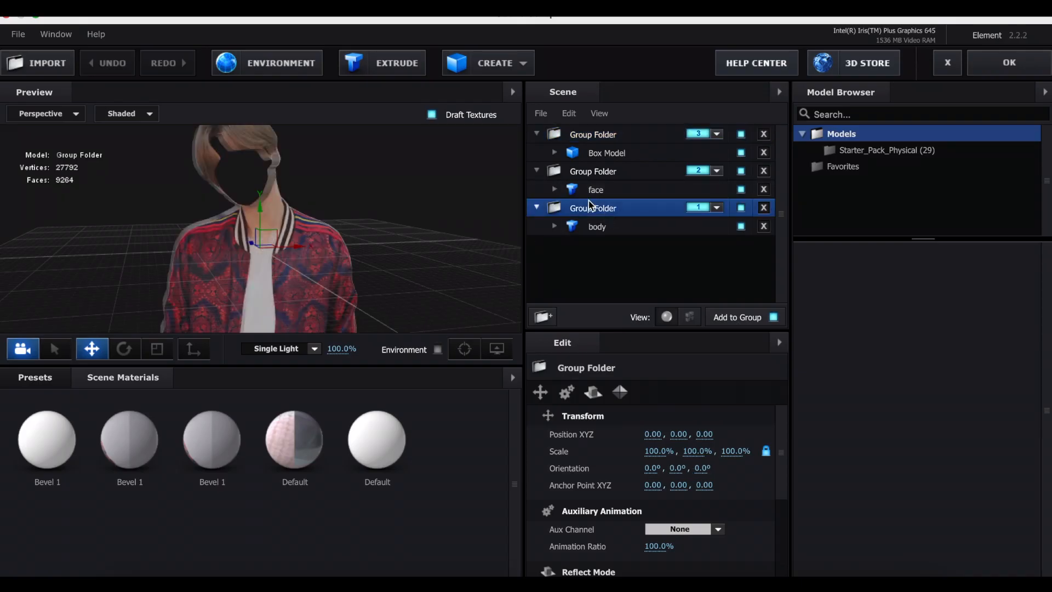
click(482, 73)
click(610, 99)
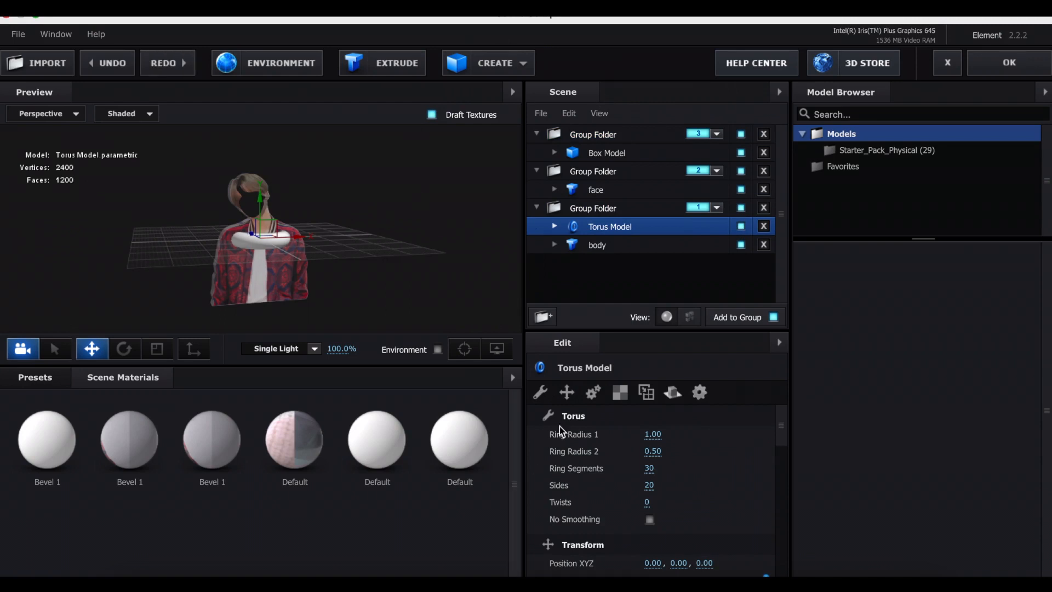
Set the torus's X orientation to 90° and scale it uniformly to 662.5%.
click(568, 392)
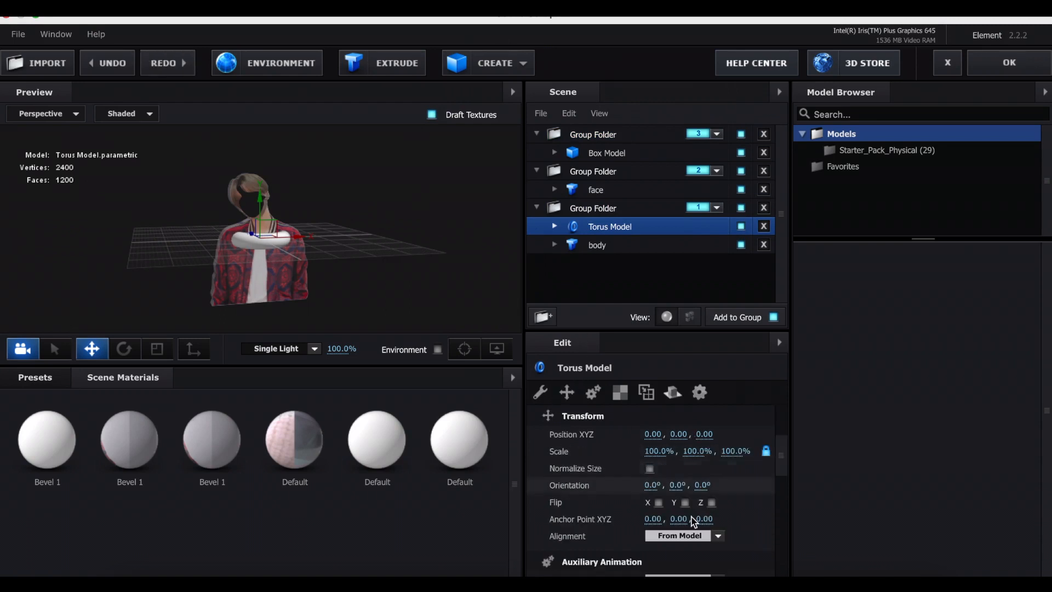
drag(651, 485, 634, 488)
click(654, 487)
key(Return)
drag(654, 452, 944, 447)
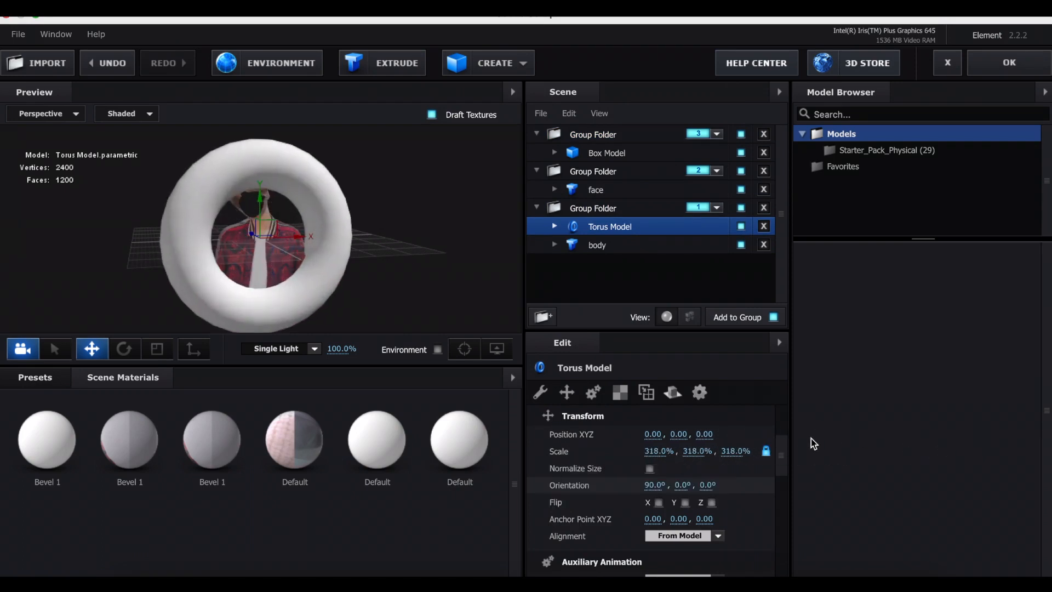
drag(658, 451, 756, 474)
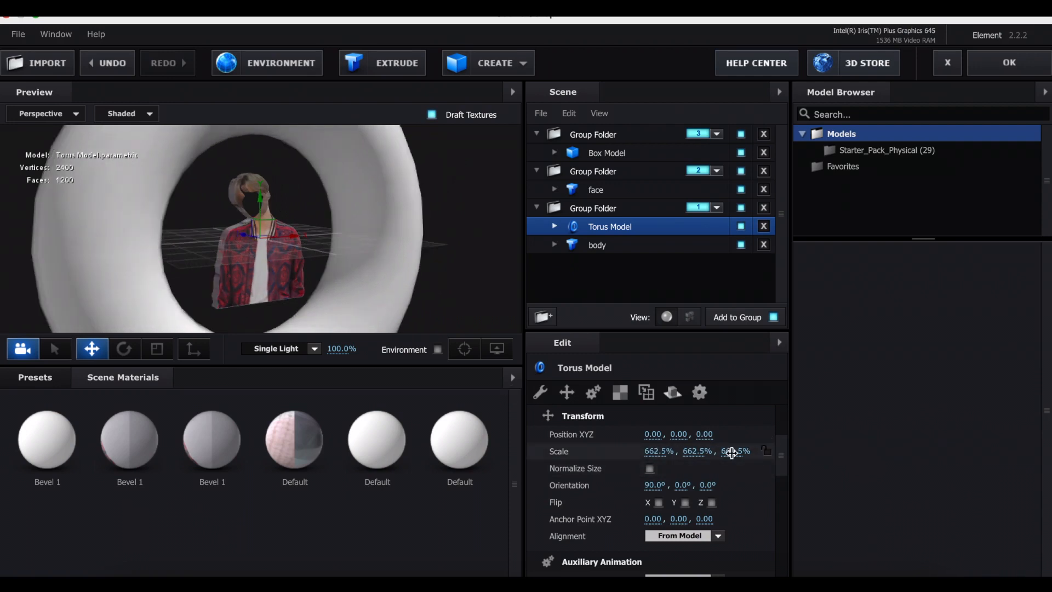
Stretch the torus into a tunnel by setting only its Y scale to 2500%.
click(696, 453)
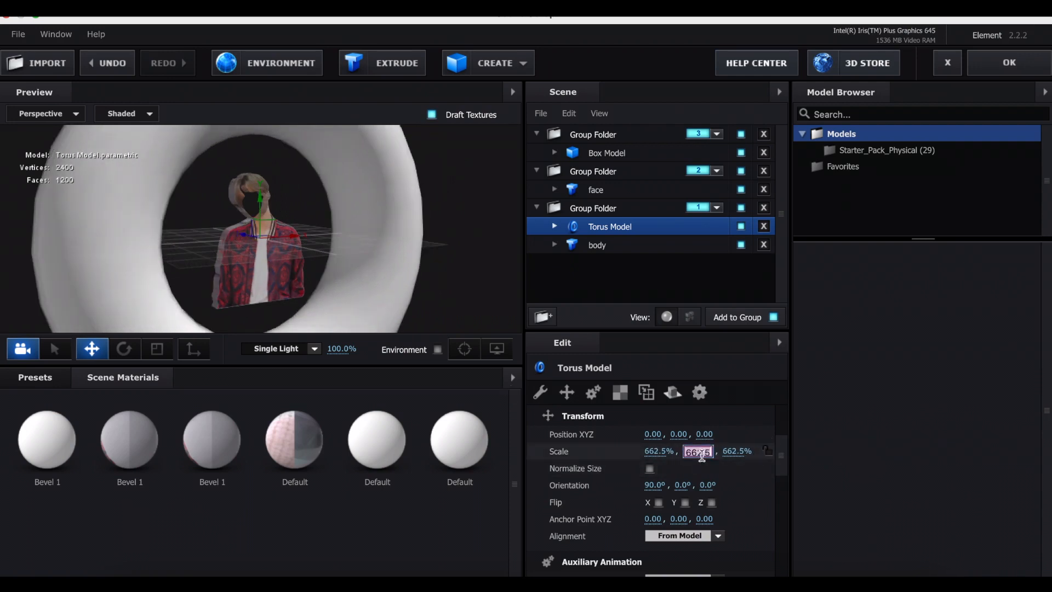
text(2000)
key(Return)
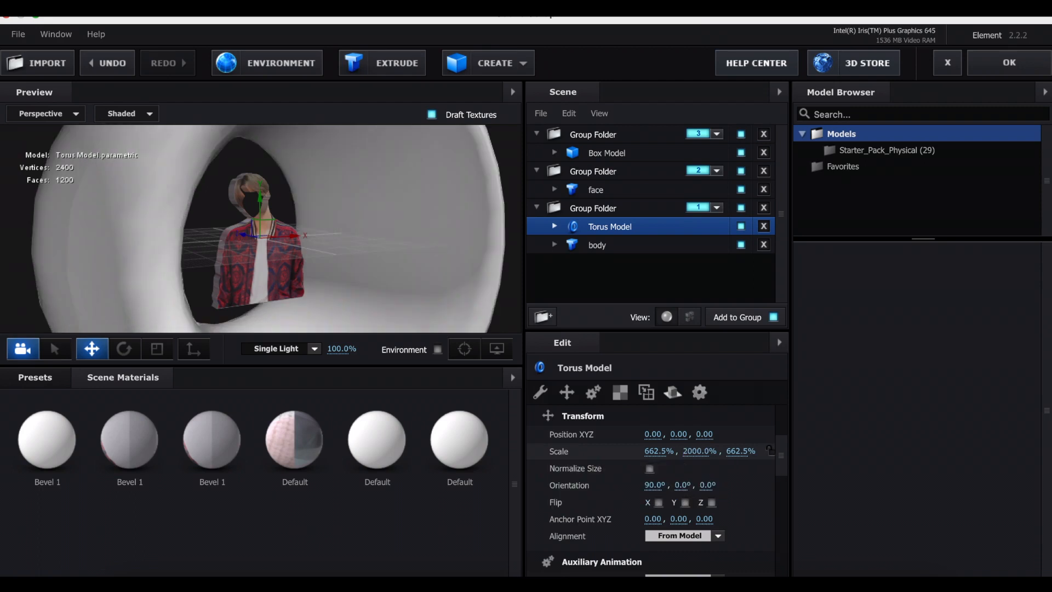
scroll(448, 255, down, 5)
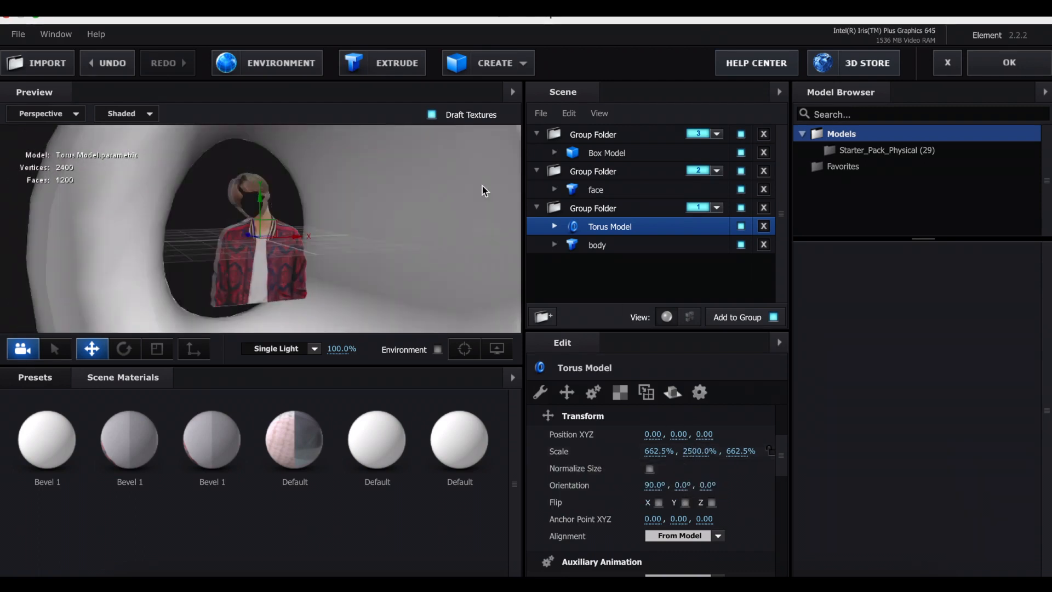
Add a cylinder model to the body's group folder and set its X orientation to 90°.
click(508, 63)
click(565, 104)
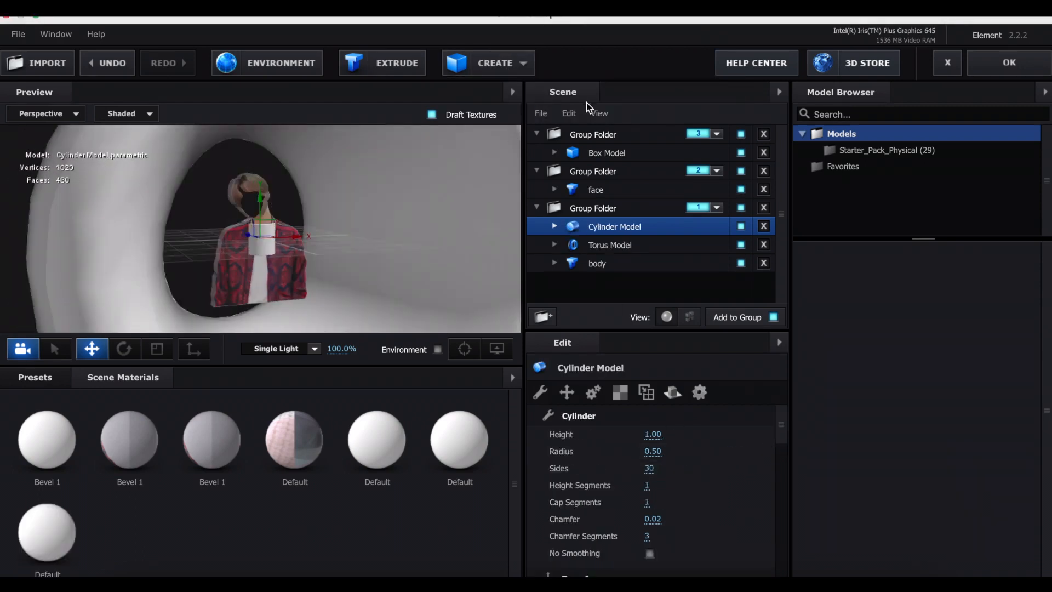
click(566, 392)
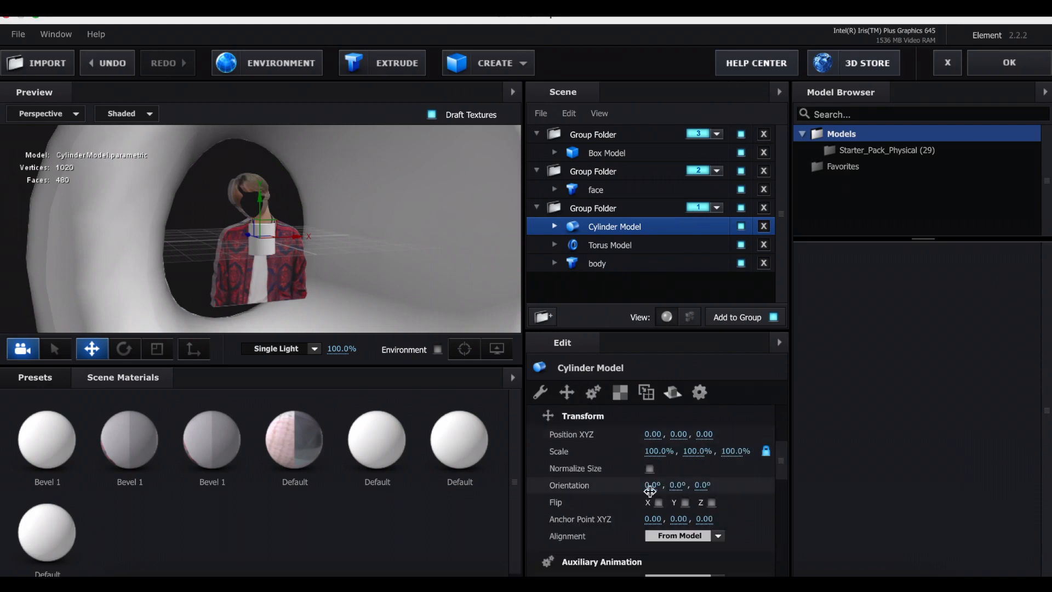
click(648, 486)
text(90)
key(Return)
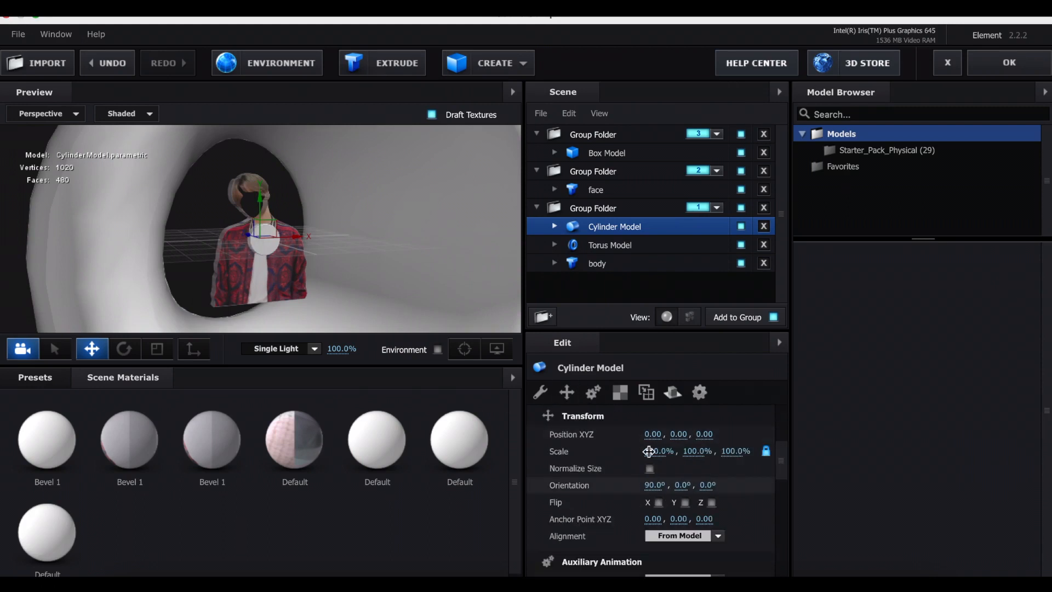
Scale the cylinder uniformly to 899.5% and move it along Z behind the body to close off the torus opening.
drag(654, 450, 888, 414)
drag(488, 277, 382, 273)
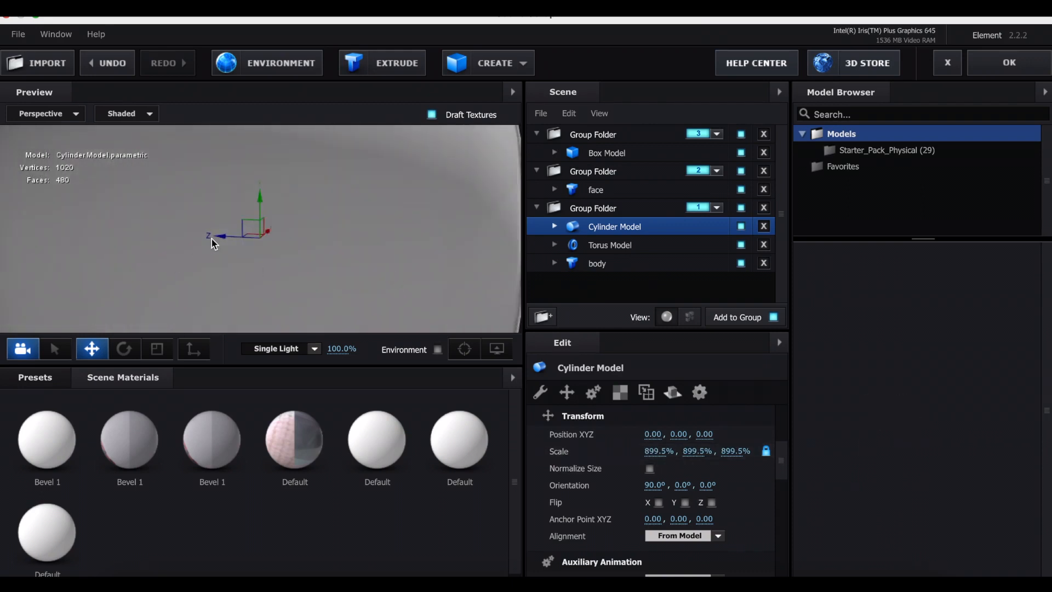
drag(213, 238, 52, 236)
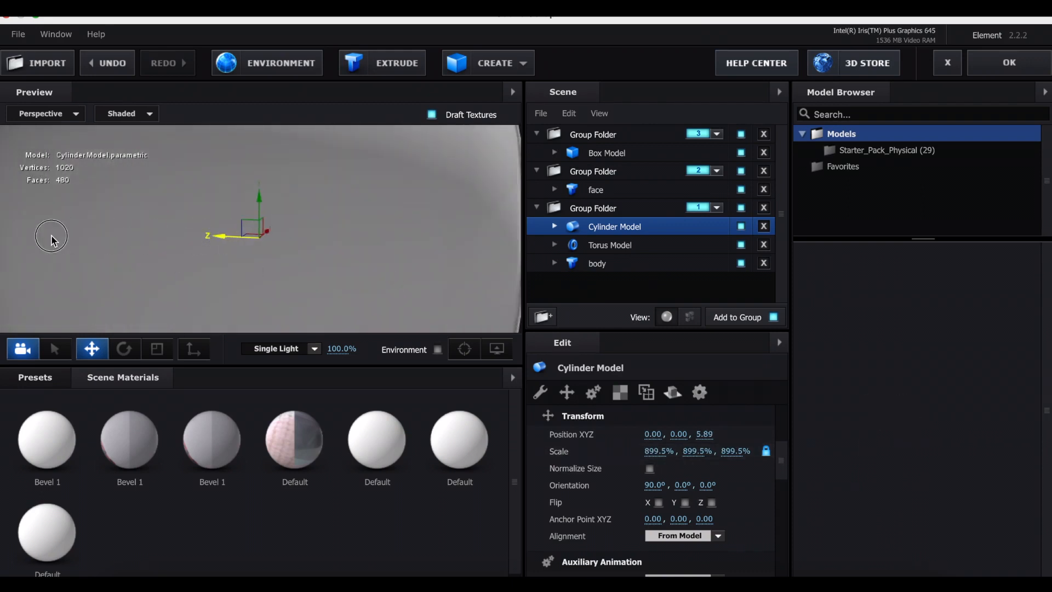
scroll(242, 244, down, 3)
drag(312, 283, 283, 278)
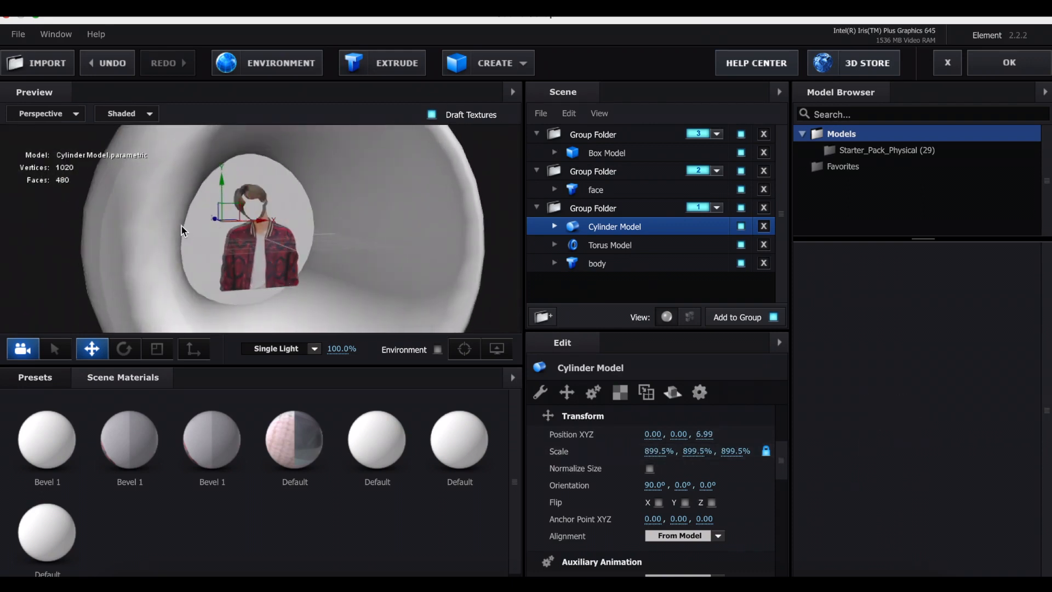
drag(235, 253, 257, 261)
drag(163, 208, 143, 205)
mouse_move(300, 263)
mouse_down()
mouse_move(293, 252)
mouse_move(305, 256)
mouse_up()
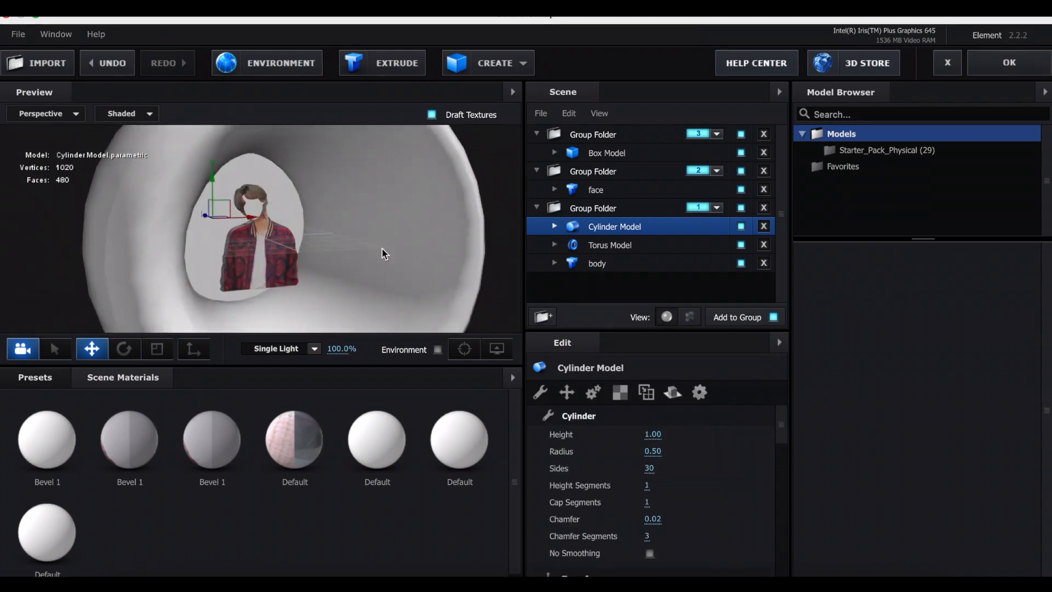
Load the purple and blue light-streak image as the texture of the cylinder's default material.
click(554, 226)
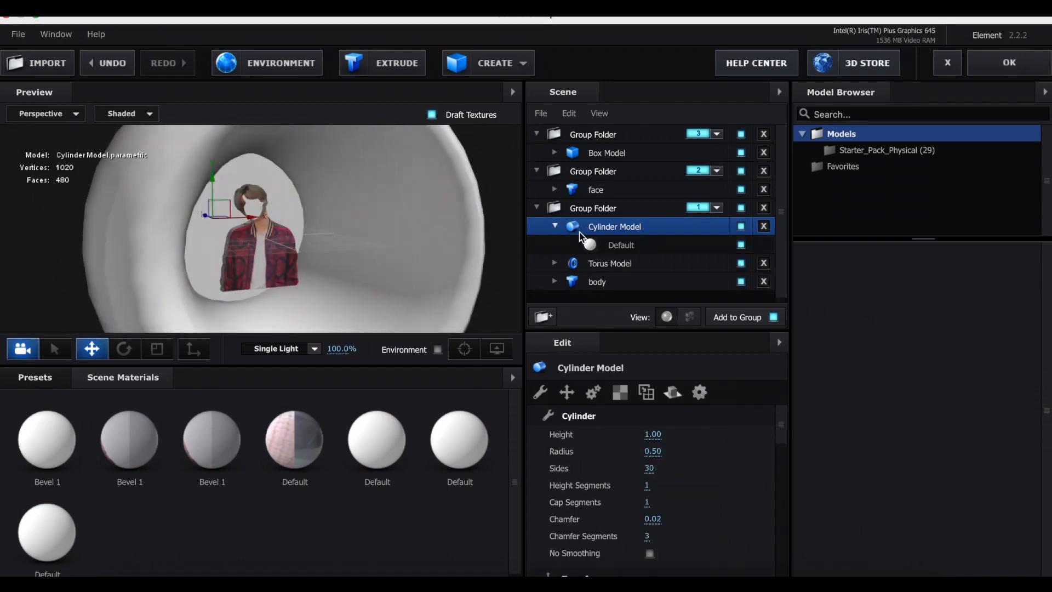
click(631, 245)
click(636, 478)
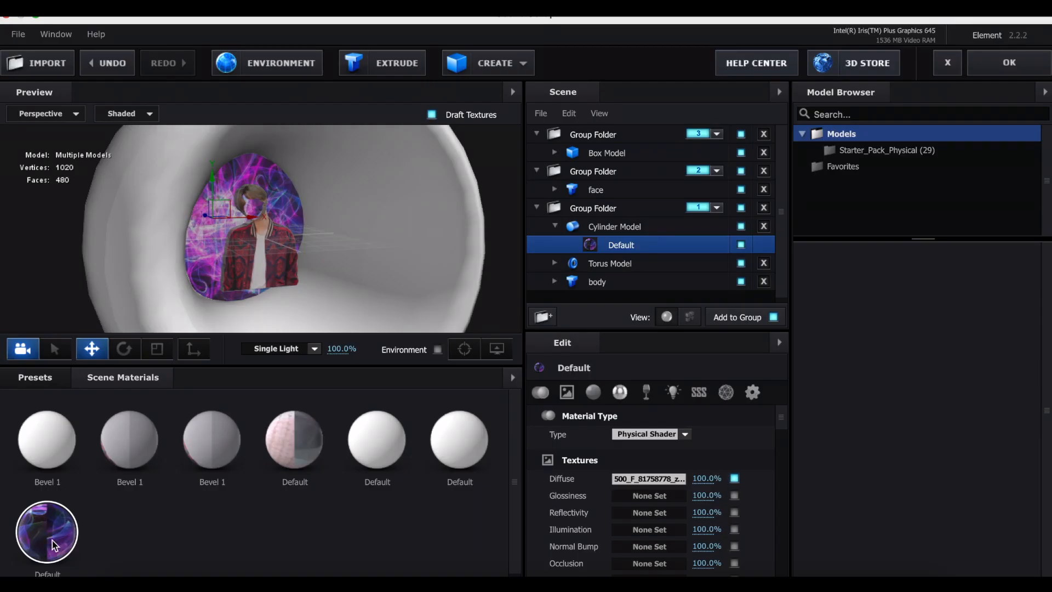
Apply the light-streak material to the torus with a UV offset of 0.00, 0.29, and accept the scene.
drag(51, 540, 625, 265)
click(630, 268)
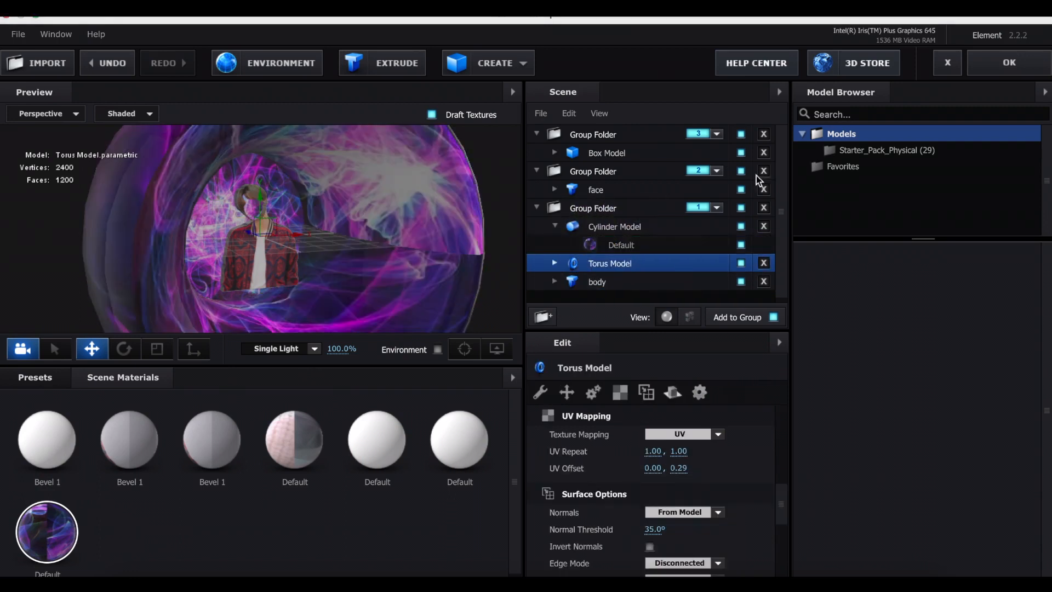
click(1009, 62)
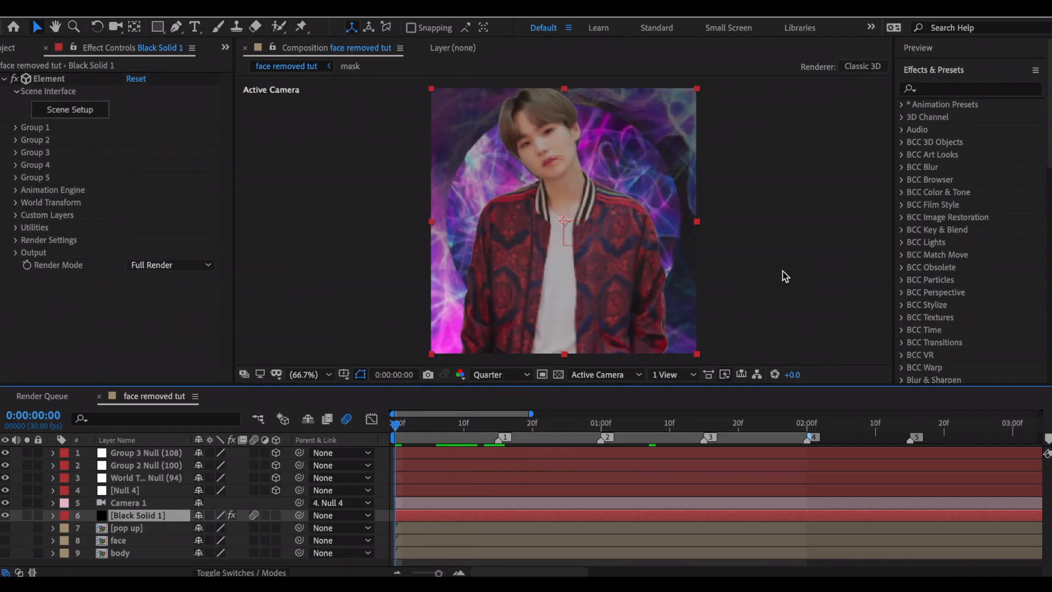
key(space)
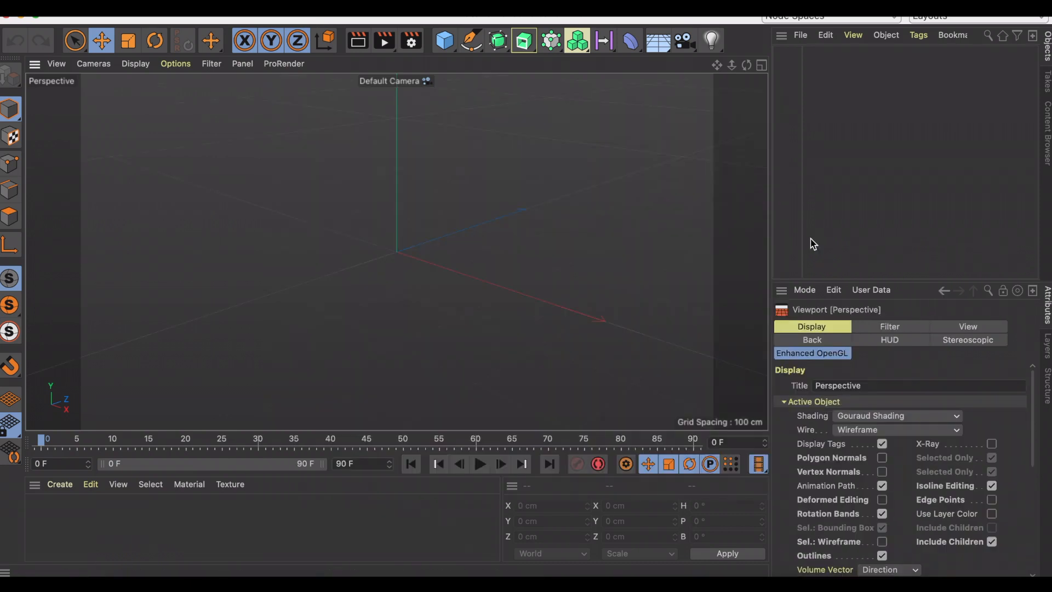
Switch to Cinema 4D and set the viewport to the front view.
click(109, 66)
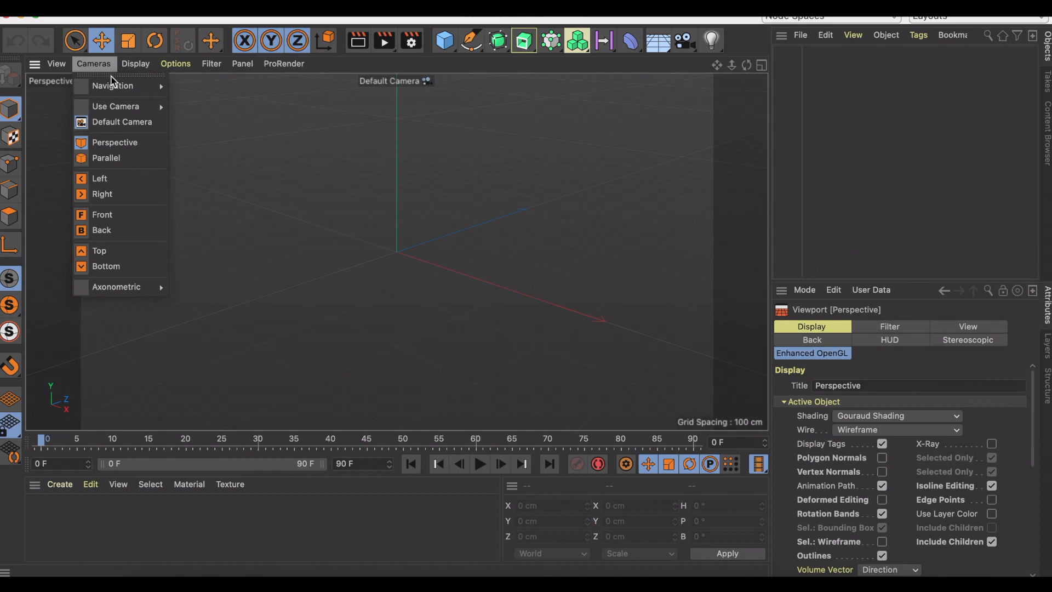
click(128, 214)
key(space)
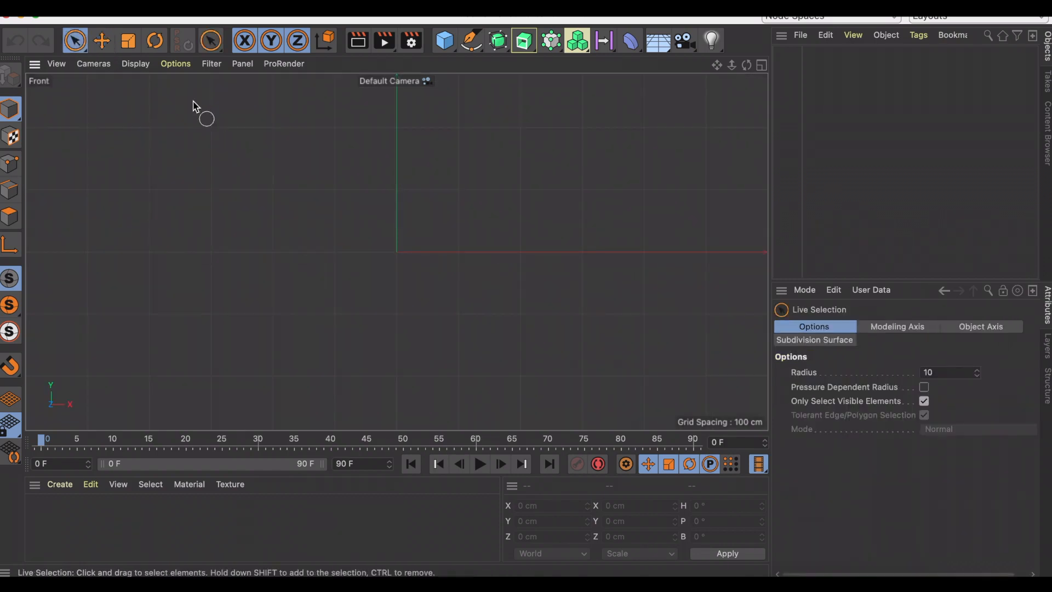
Load the portrait photo as the front viewport's background image.
click(177, 64)
click(208, 452)
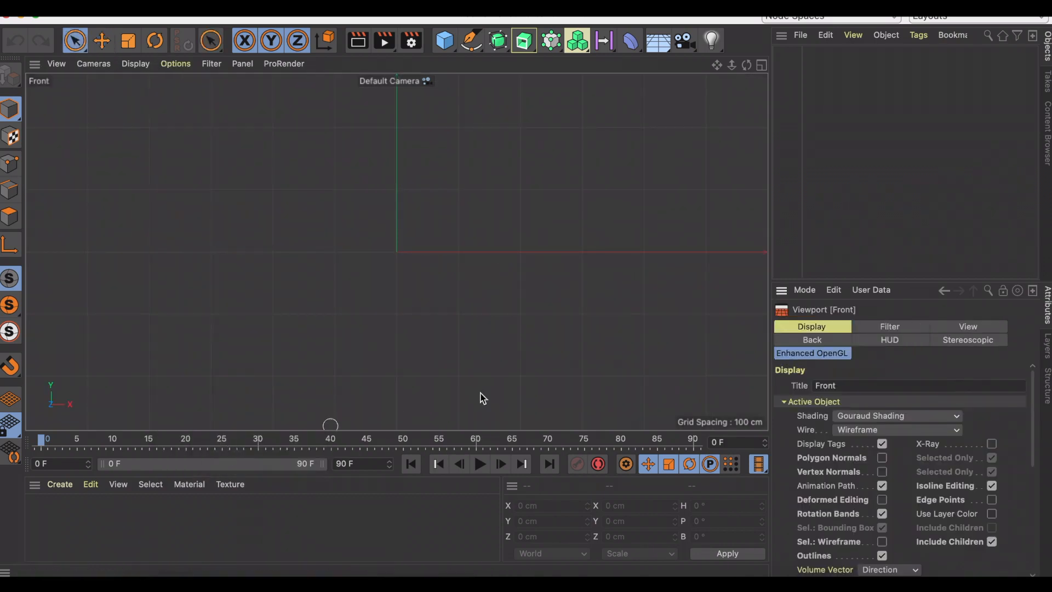
click(819, 341)
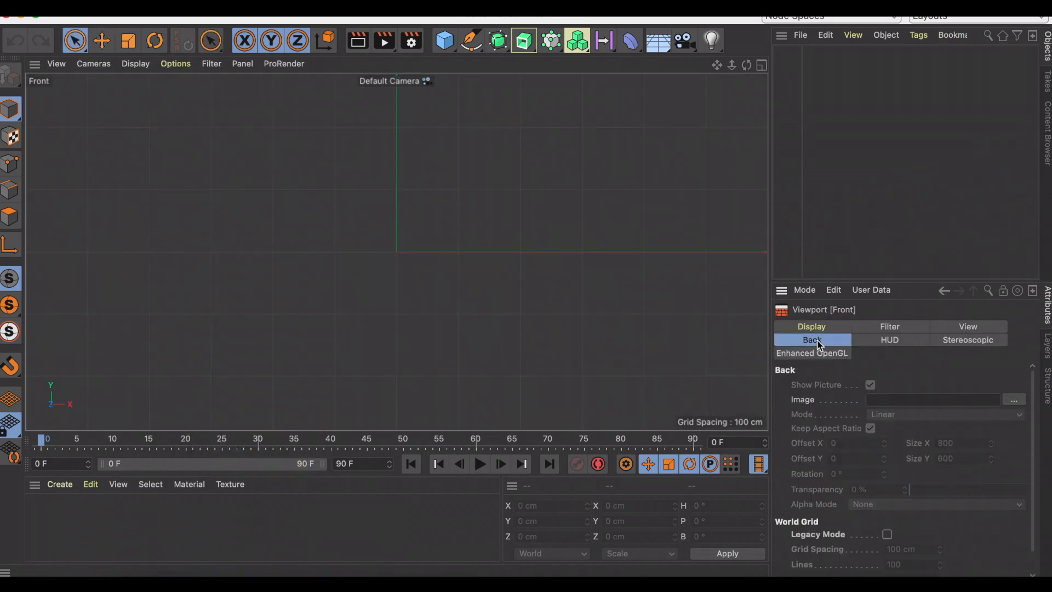
click(1015, 399)
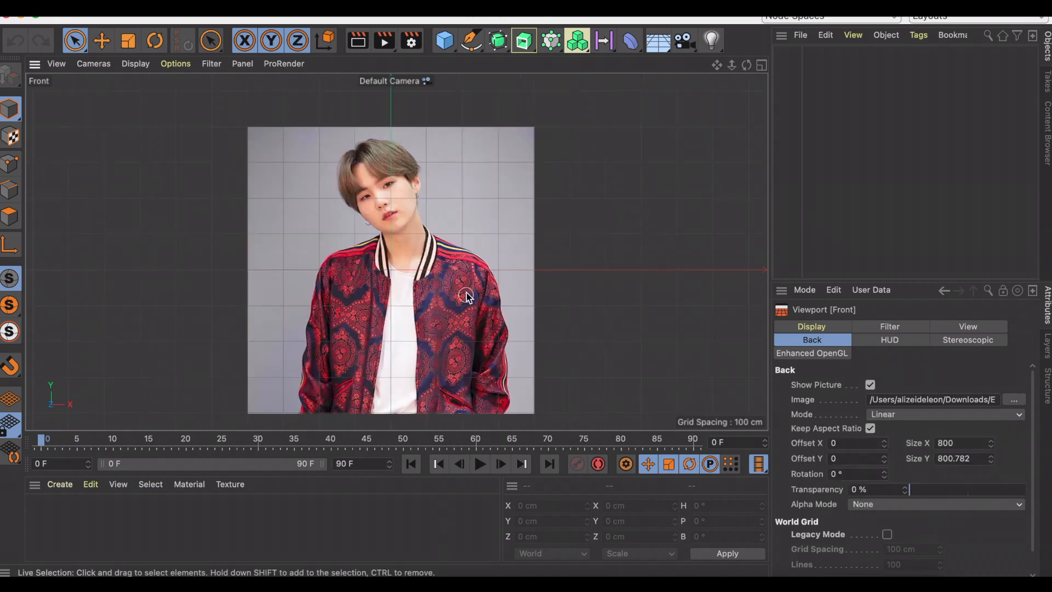
click(728, 586)
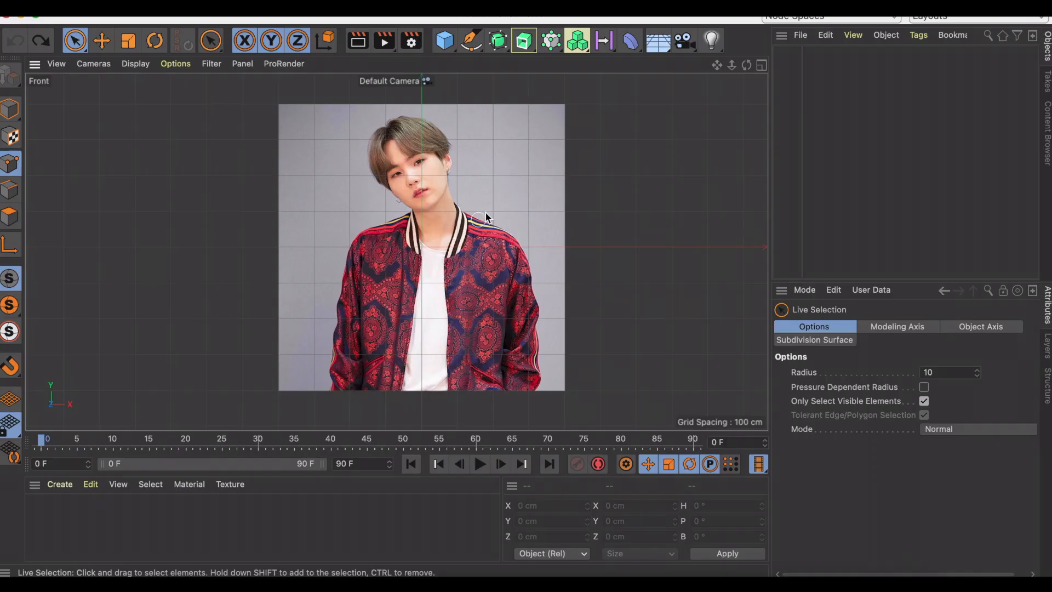
Trace the outline of the person's hair and body in the photo with a closed Bezier spline.
click(473, 43)
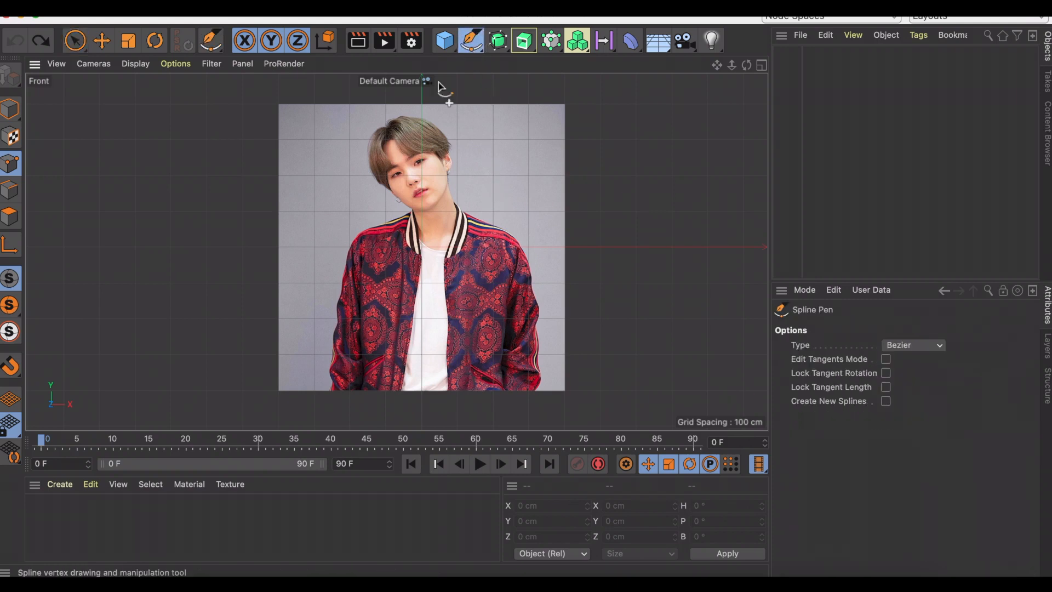
scroll(401, 123, up, 5)
click(402, 102)
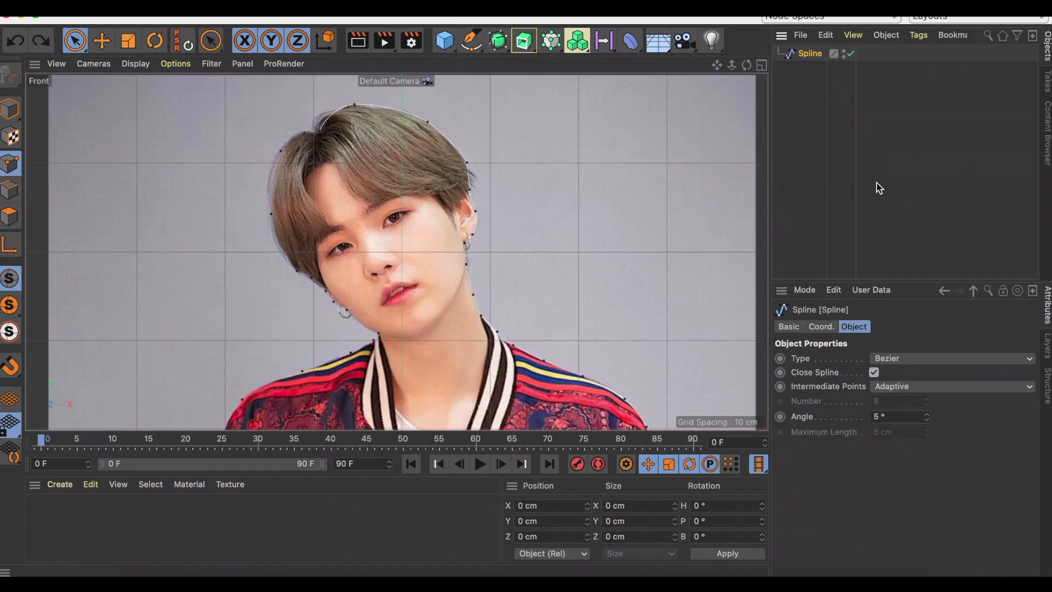
click(857, 106)
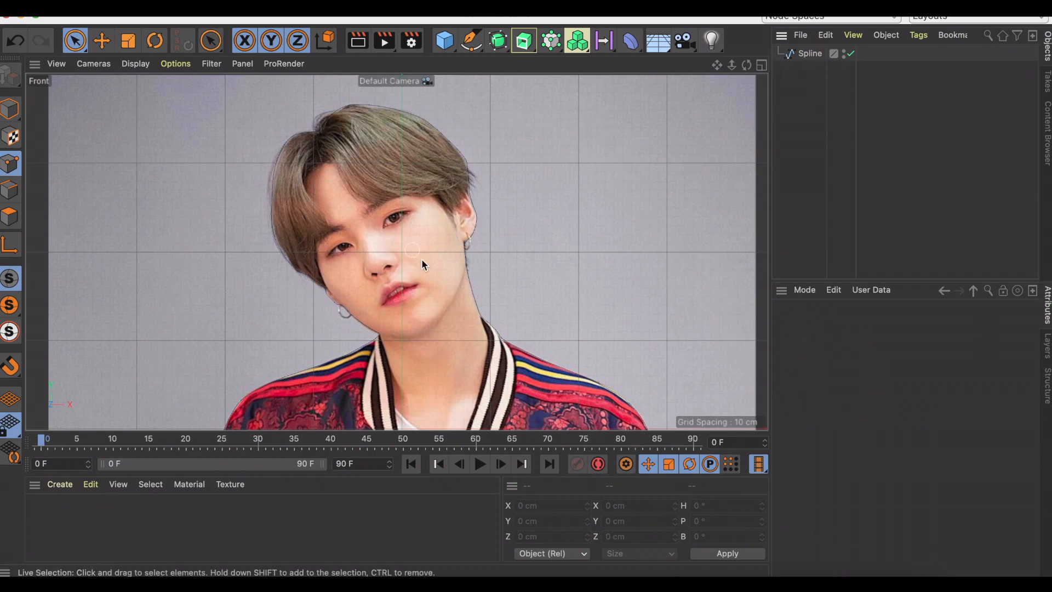
Trace the face outline as a second closed Bezier spline, and select each spline in turn to check its shape.
click(473, 44)
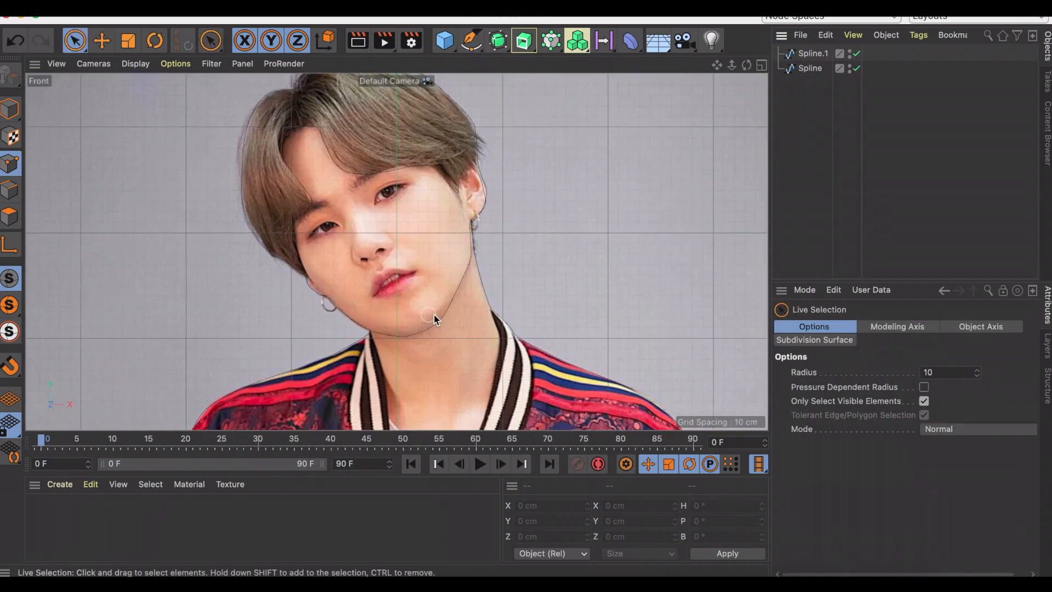
click(808, 55)
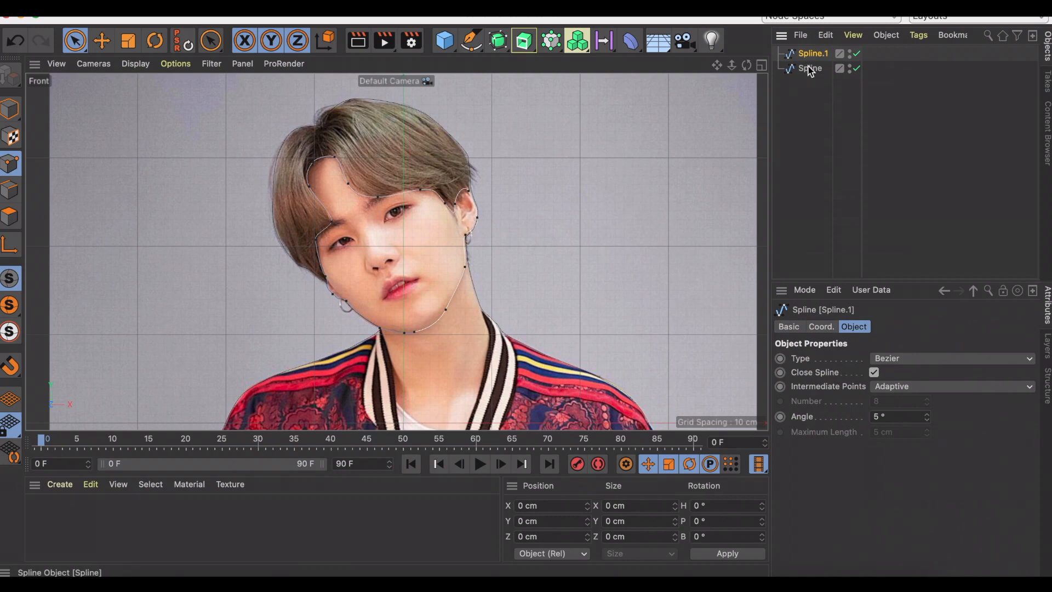
click(809, 69)
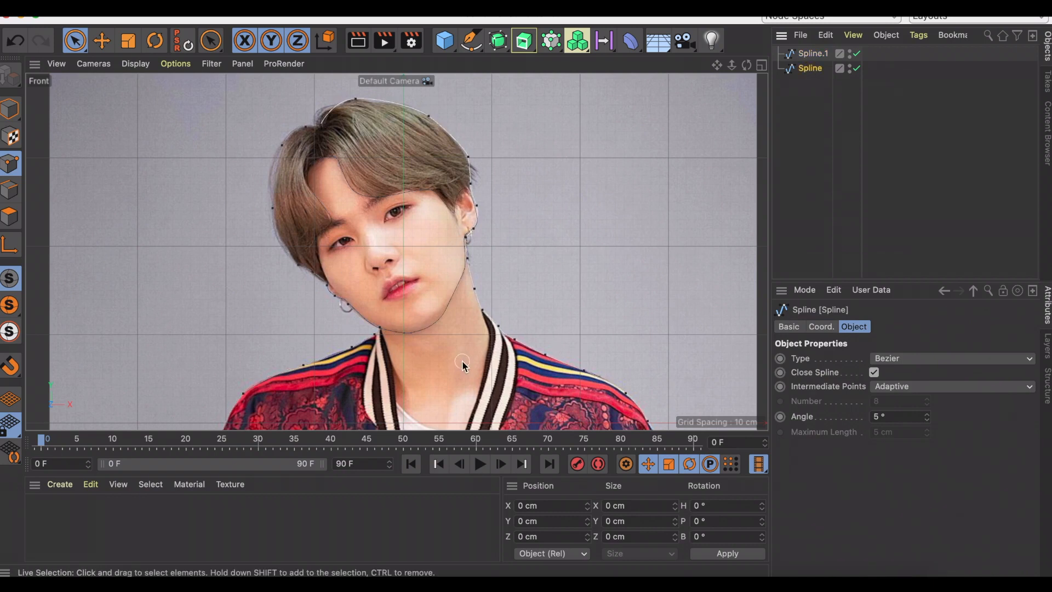
Rename the hair-and-body outline spline as body and the face outline spline as face.
scroll(462, 360, down, 5)
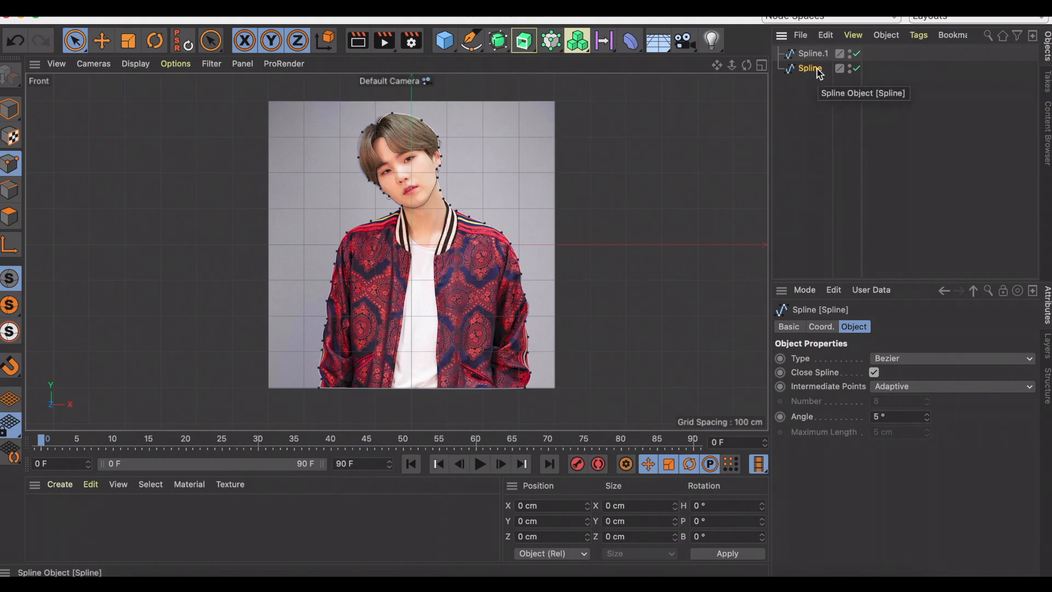
double_click(817, 69)
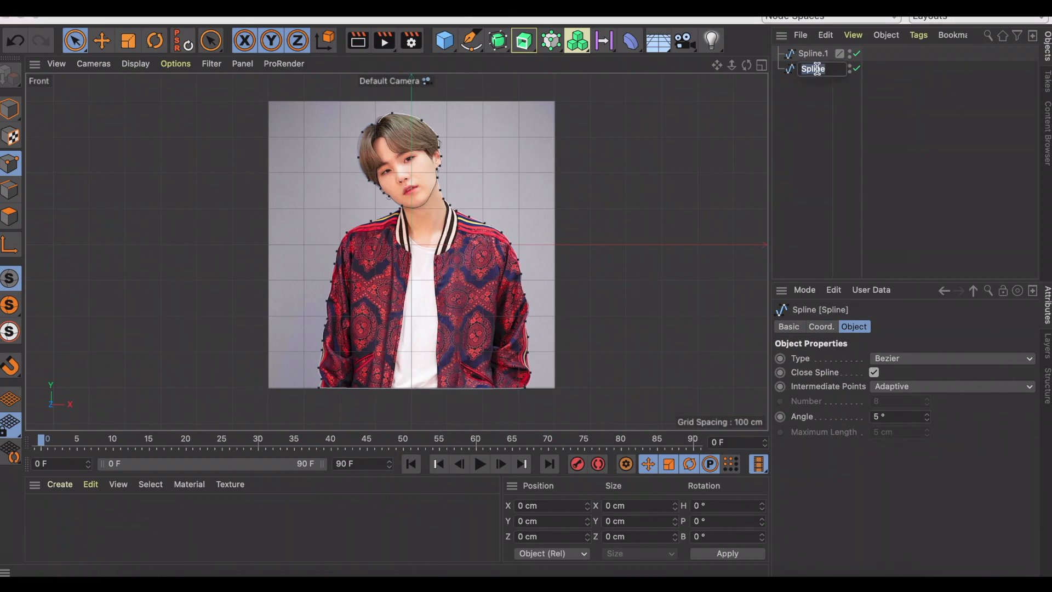
text(body)
key(Return)
double_click(812, 53)
text(pe)
text(ce)
key(Return)
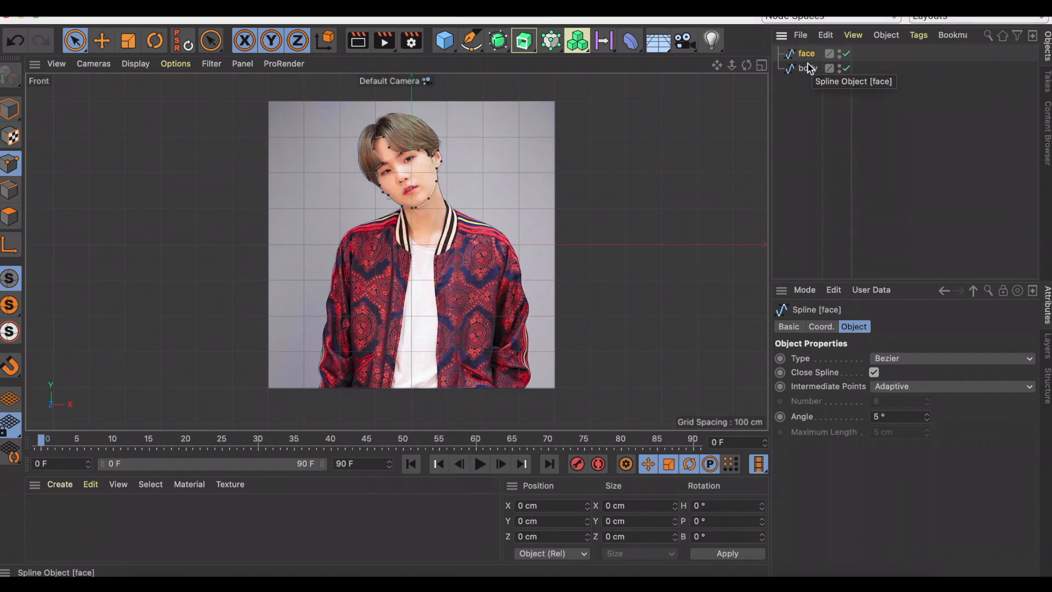
Return to the perspective view, add two Extrude objects, and nest the body spline in one and the face spline in the other.
click(94, 64)
click(130, 143)
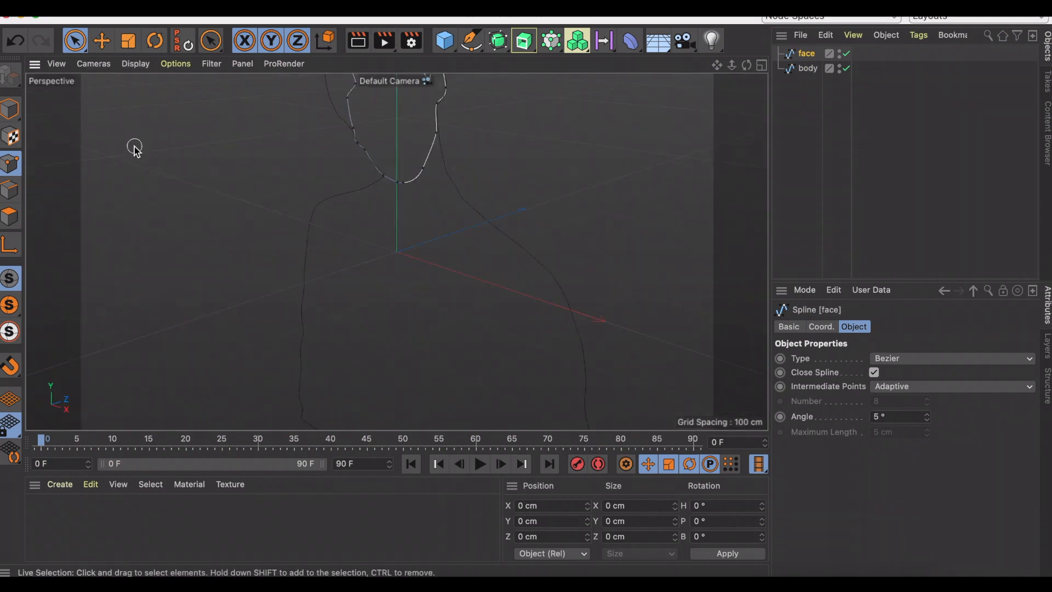
click(528, 48)
click(527, 46)
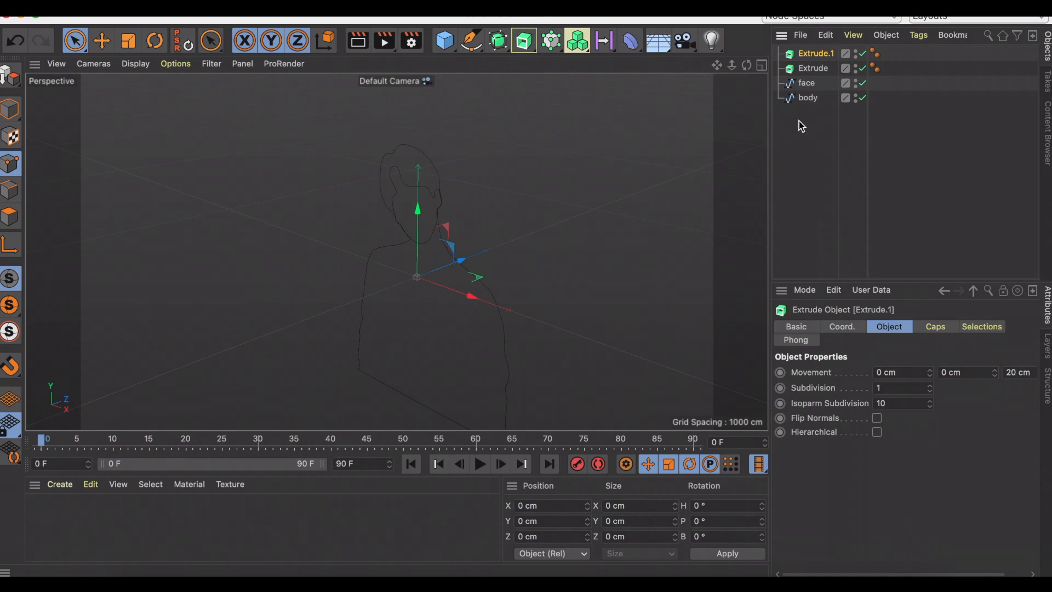
drag(805, 103, 816, 55)
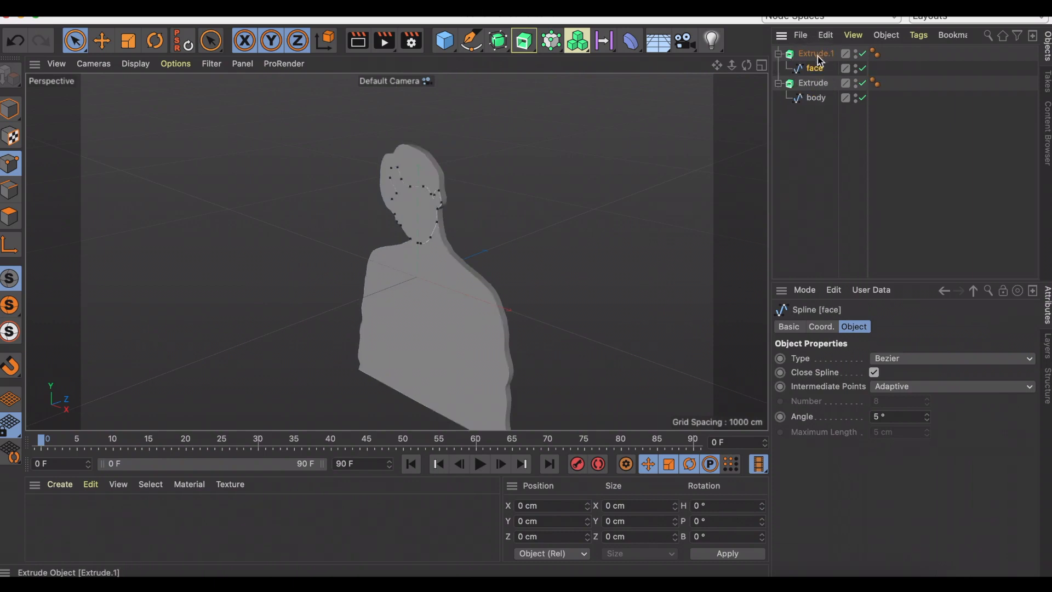
Set the Z movement of both the body and face extrusions to 60 cm.
click(813, 83)
click(1018, 372)
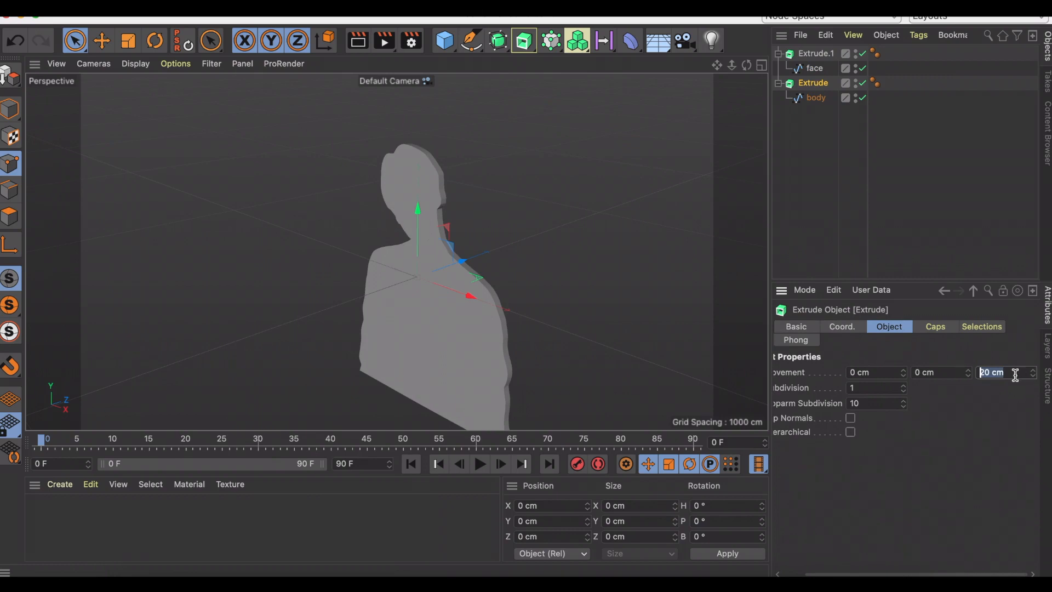
text(60)
key(Return)
click(967, 374)
click(815, 53)
click(989, 373)
text(60)
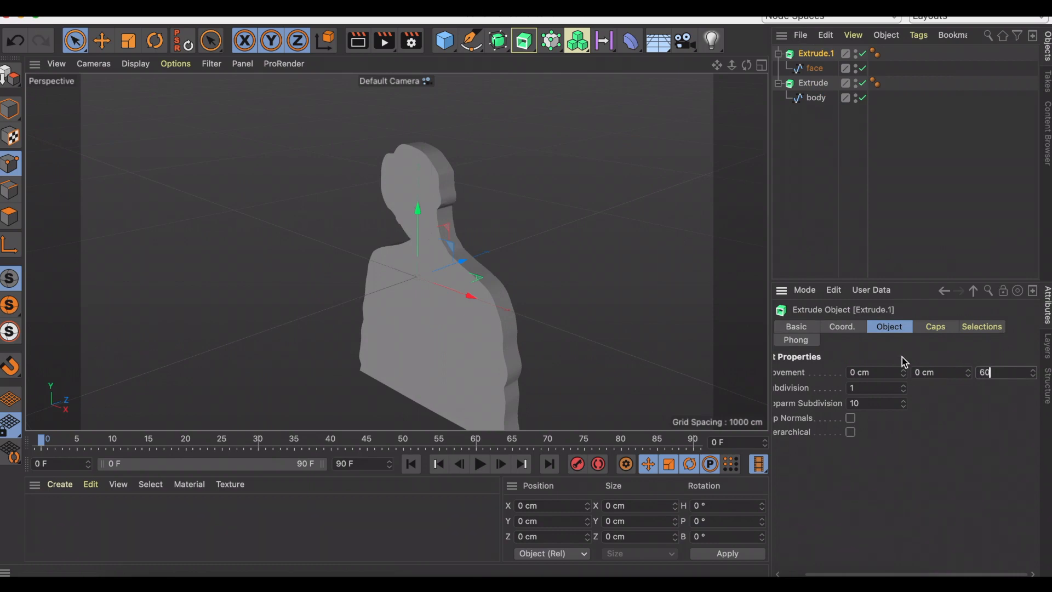
key(Return)
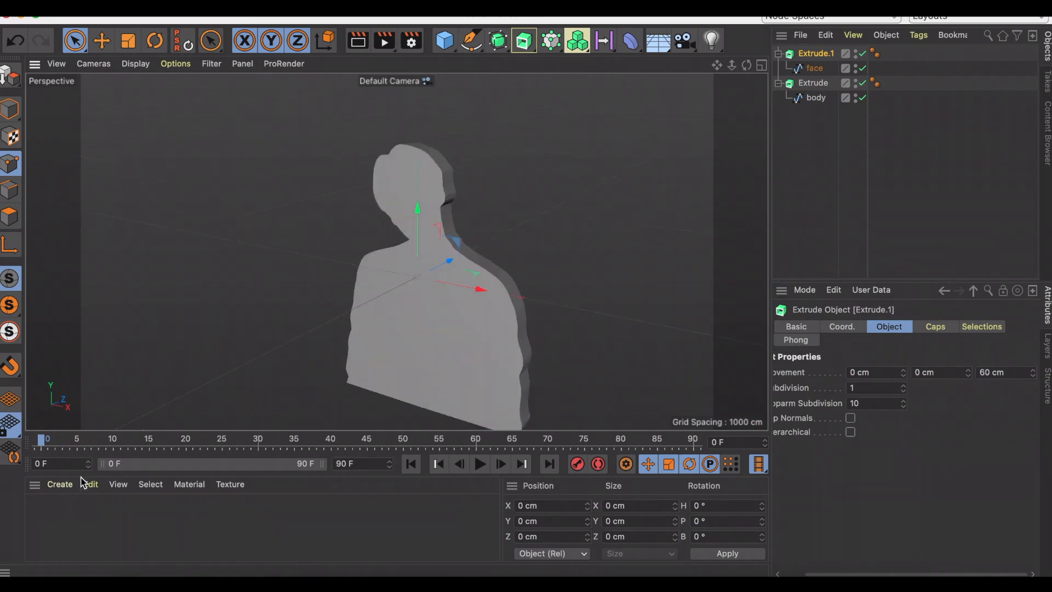
Create a material with the portrait photo as its color texture and apply it to both extrusions.
click(65, 484)
click(104, 324)
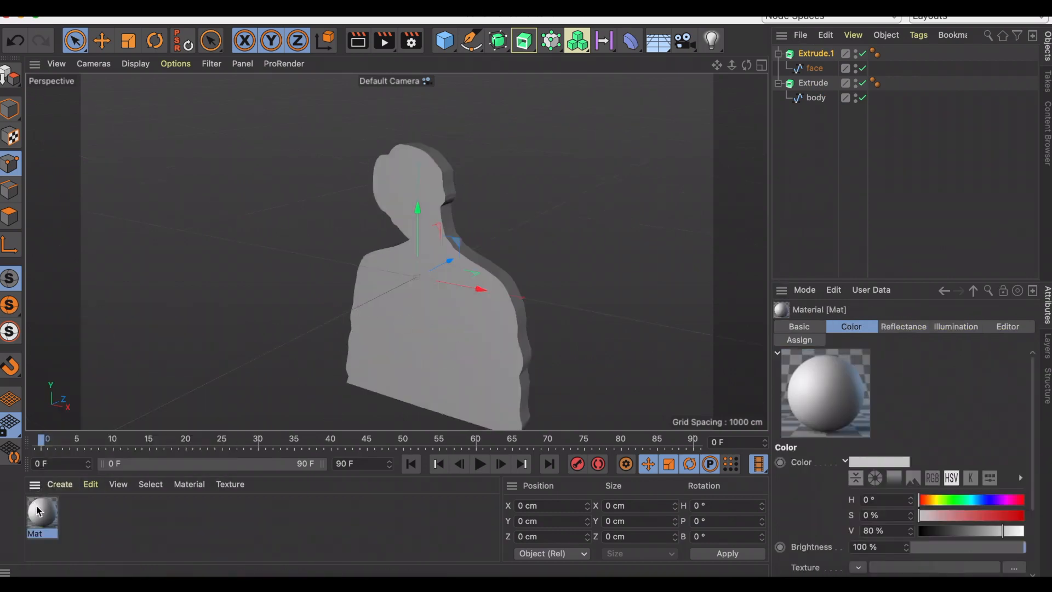
double_click(42, 514)
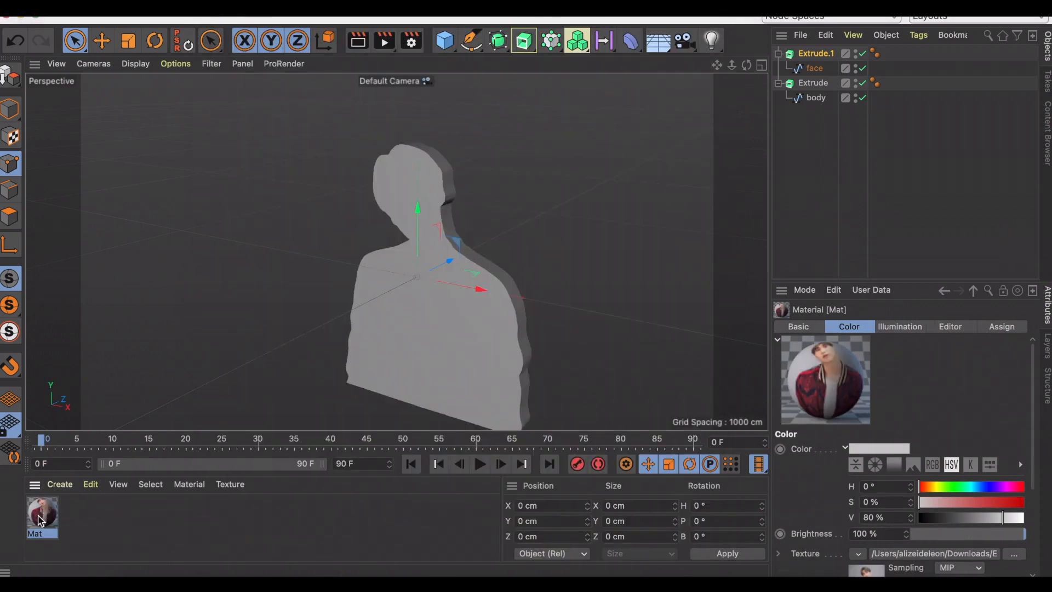
drag(43, 514, 799, 81)
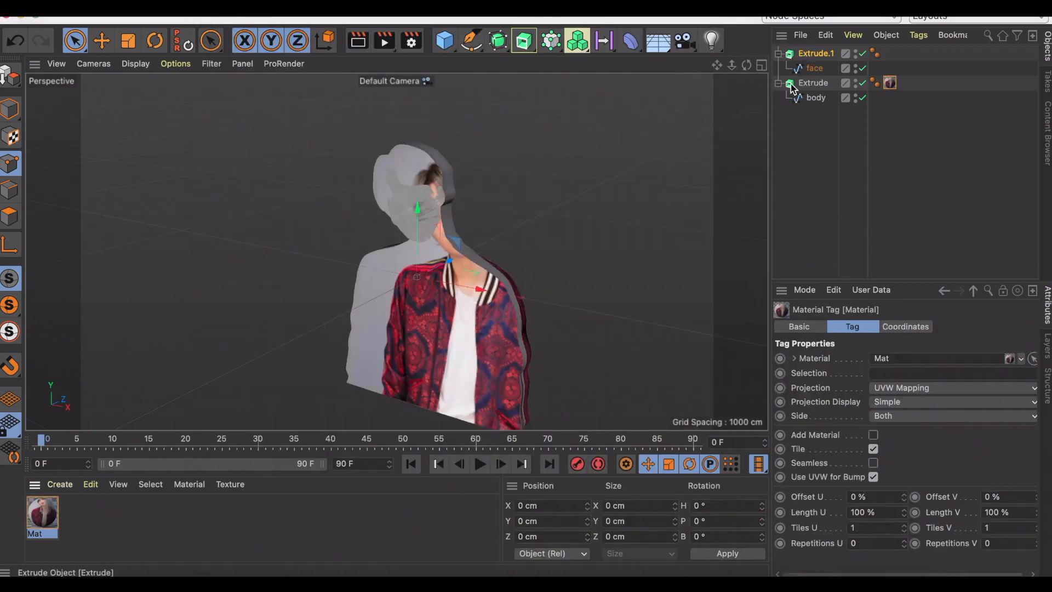
drag(50, 516, 815, 54)
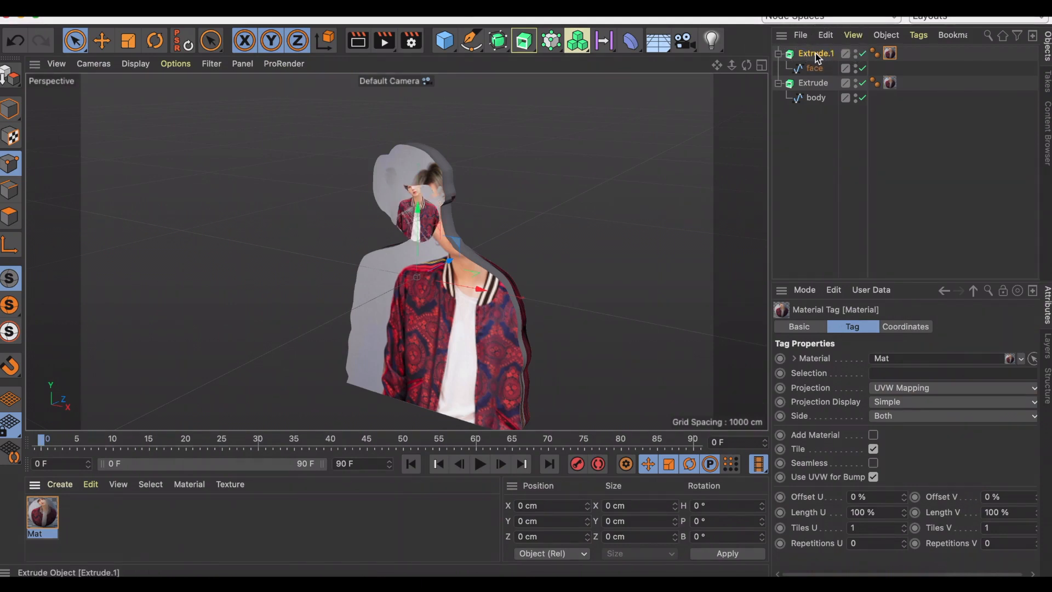
Disable the face extrusion and align the body's photo texture with offset U -20 %, offset V -6 % and lengths of 107 %.
click(863, 53)
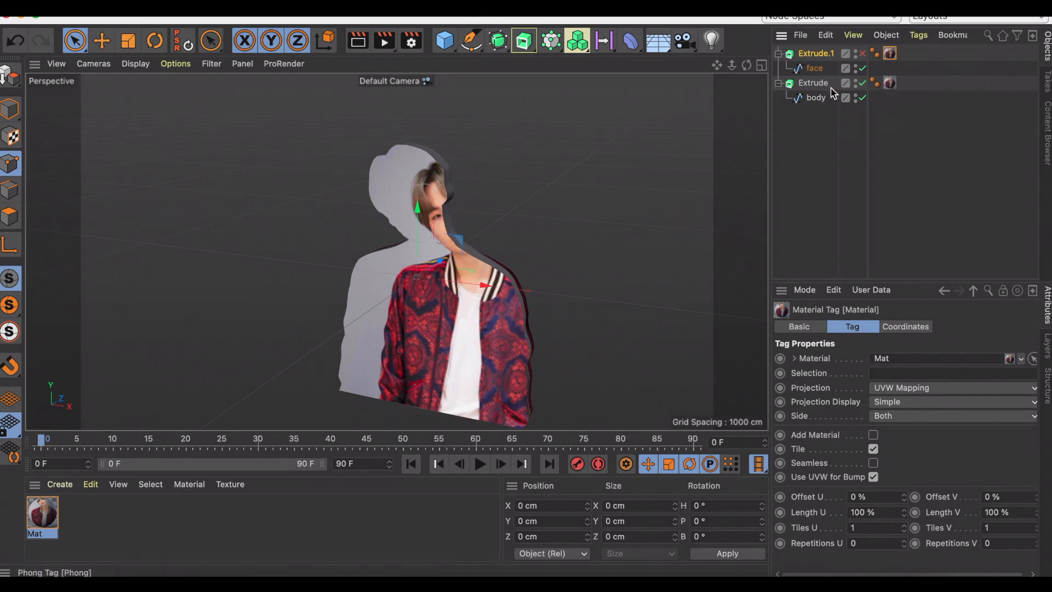
click(889, 83)
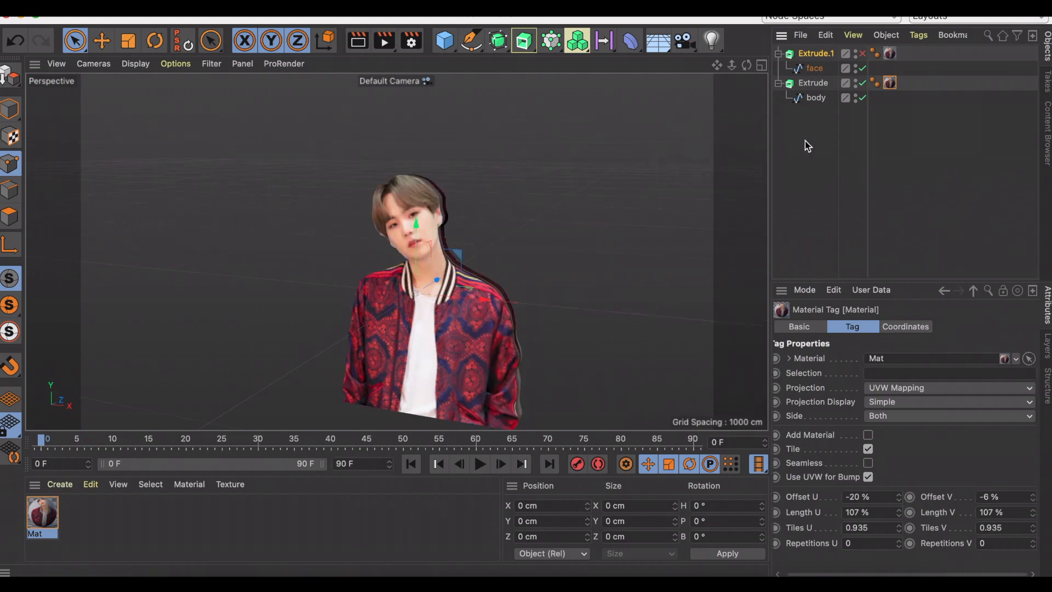
With only the face extrusion enabled, turn off texture tiling, set offsets to -146 % and -49 % and lengths to 400 %, and re-enable the body.
click(863, 83)
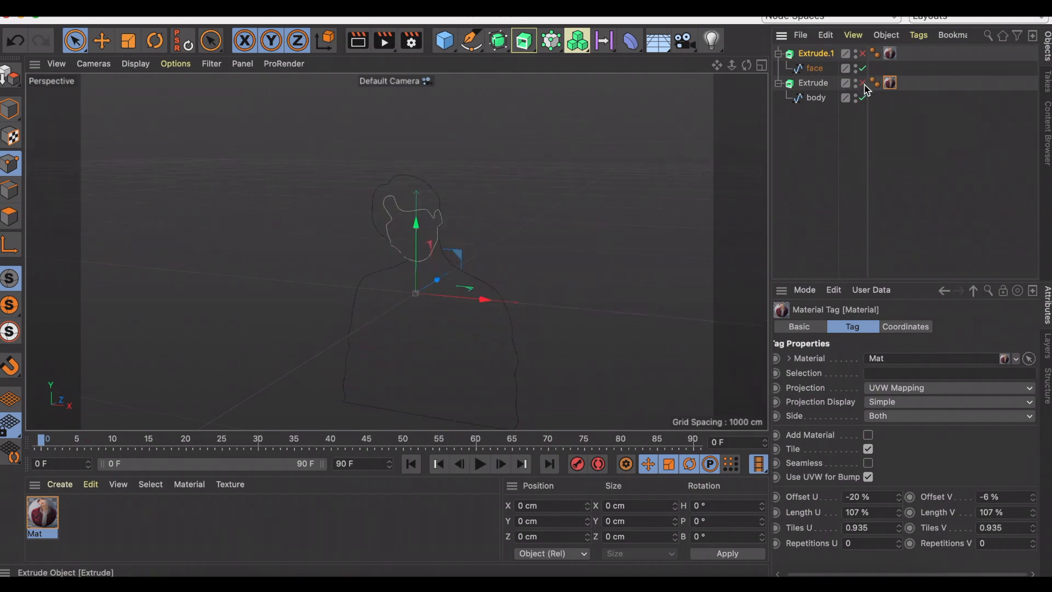
click(863, 53)
click(890, 53)
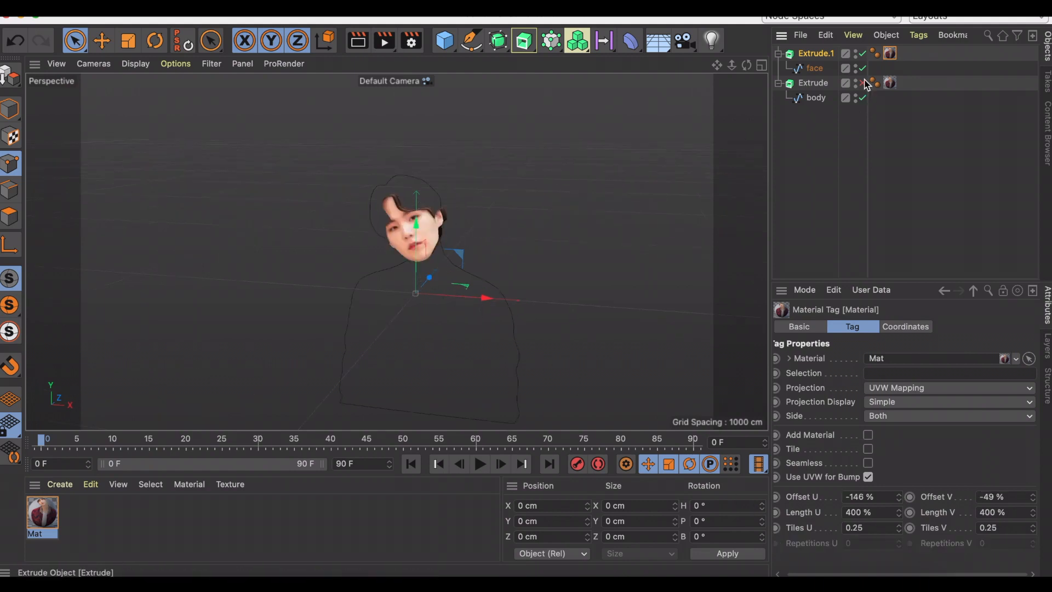
click(863, 83)
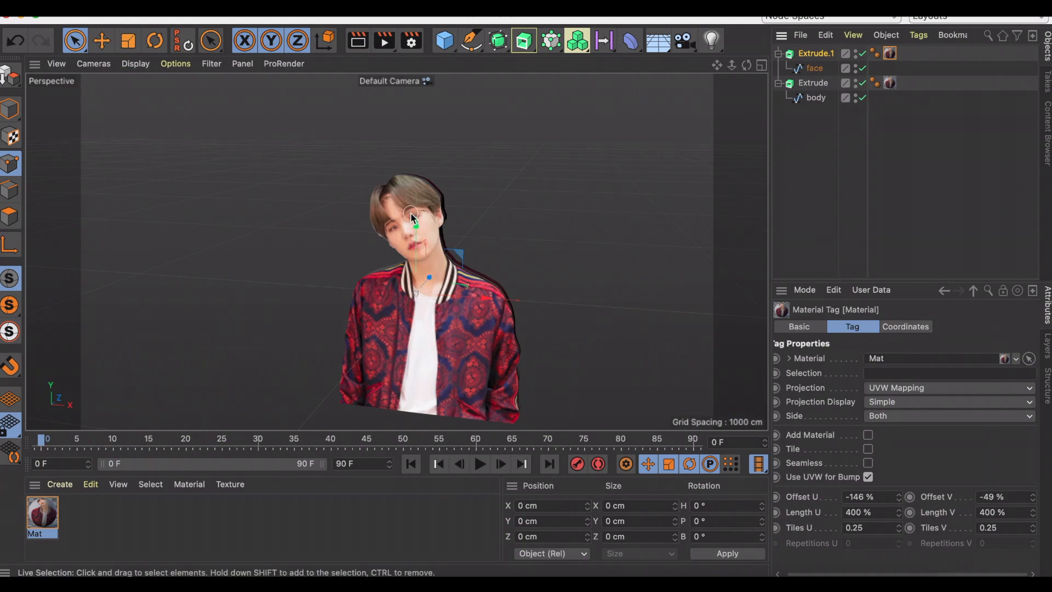
Add a Boole object and nest both extrusions in it, with the body extrusion above the face extrusion.
click(503, 49)
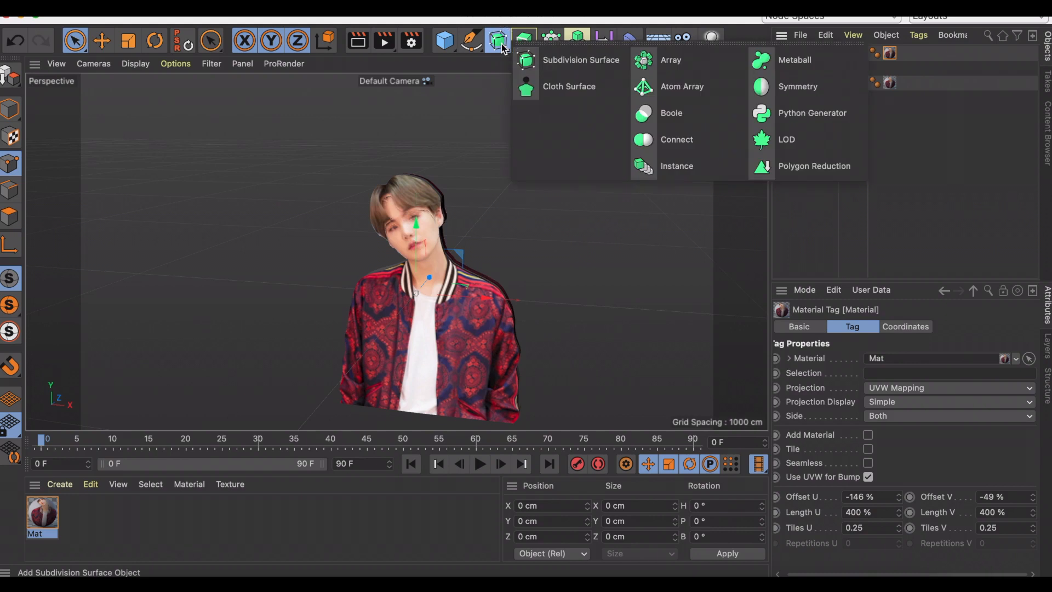
click(694, 122)
click(820, 144)
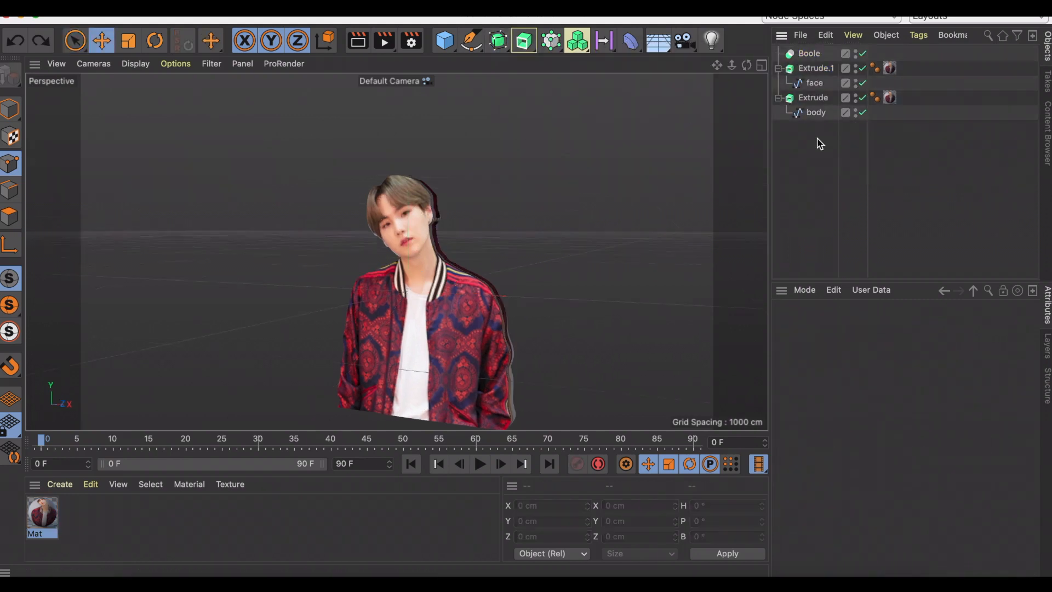
mouse_move(819, 68)
mouse_down()
mouse_move(805, 44)
mouse_move(810, 53)
mouse_up()
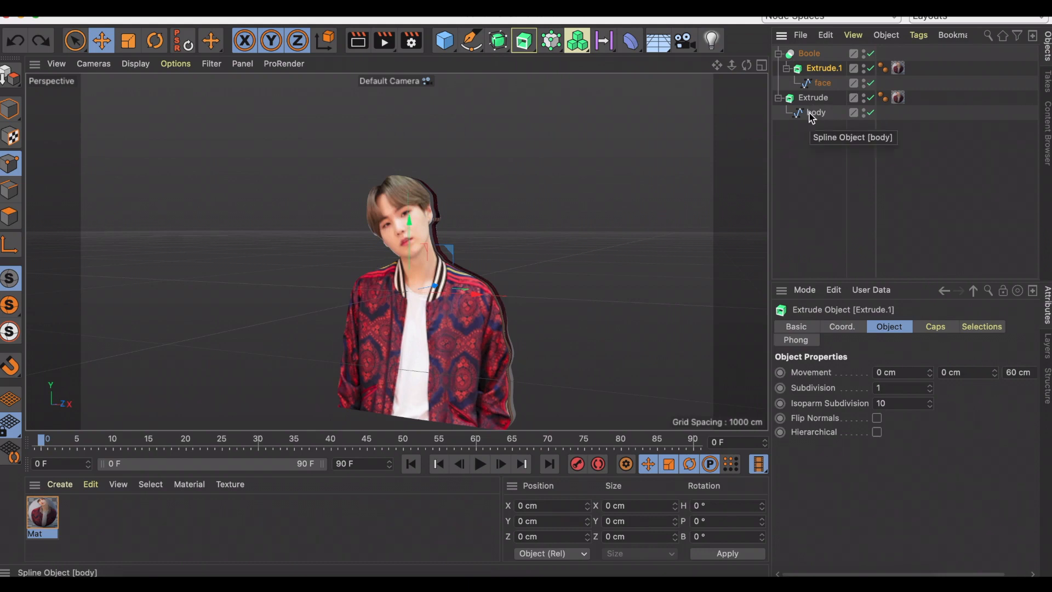
drag(801, 99, 810, 54)
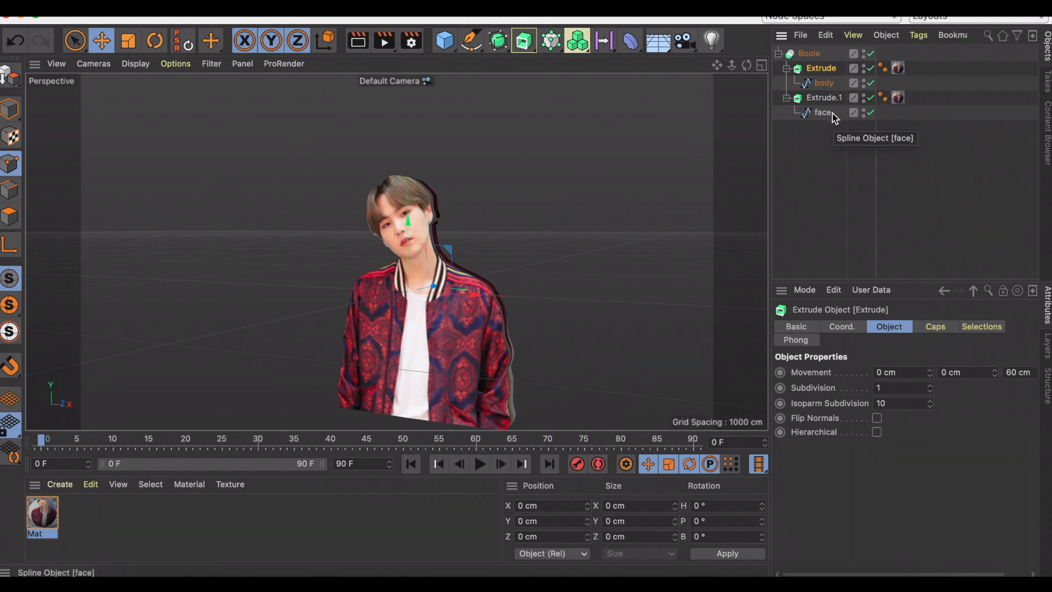
Set the face extrusion's Z movement to 65 cm and shift it slightly along Z so it cuts through the body.
click(824, 98)
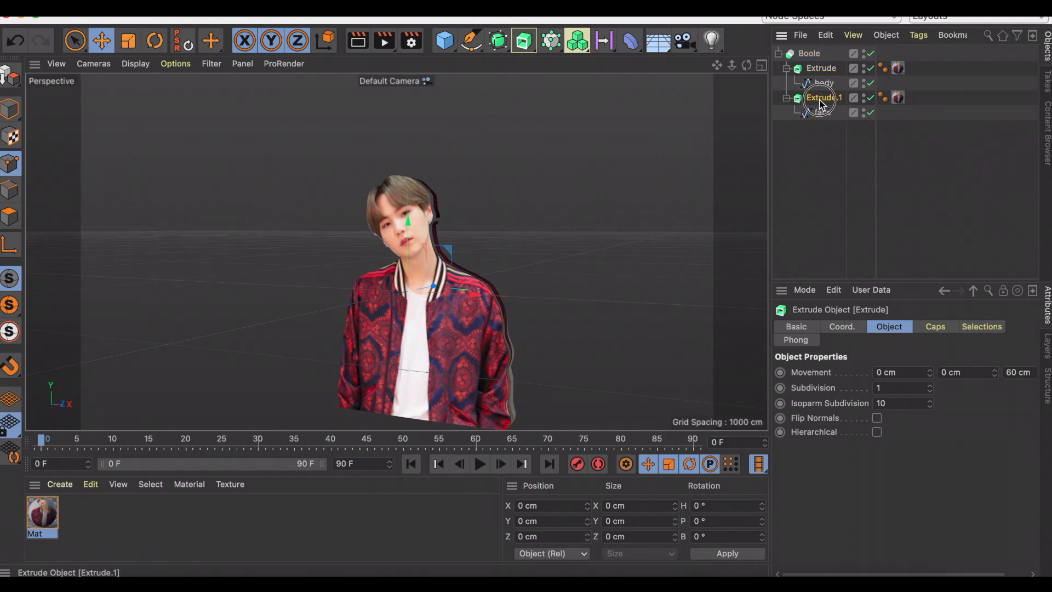
click(1018, 372)
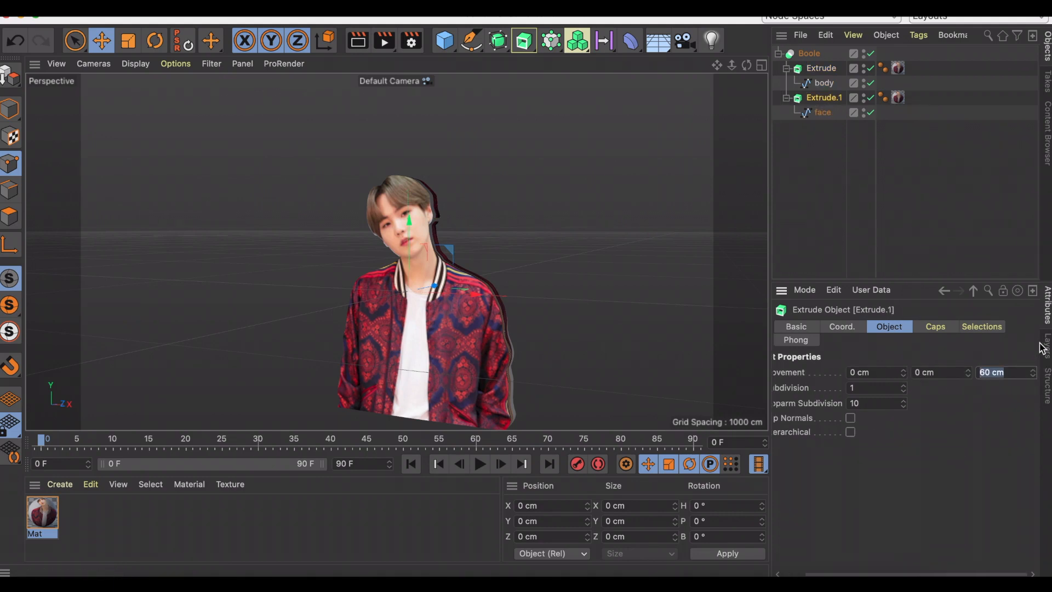
text(6)
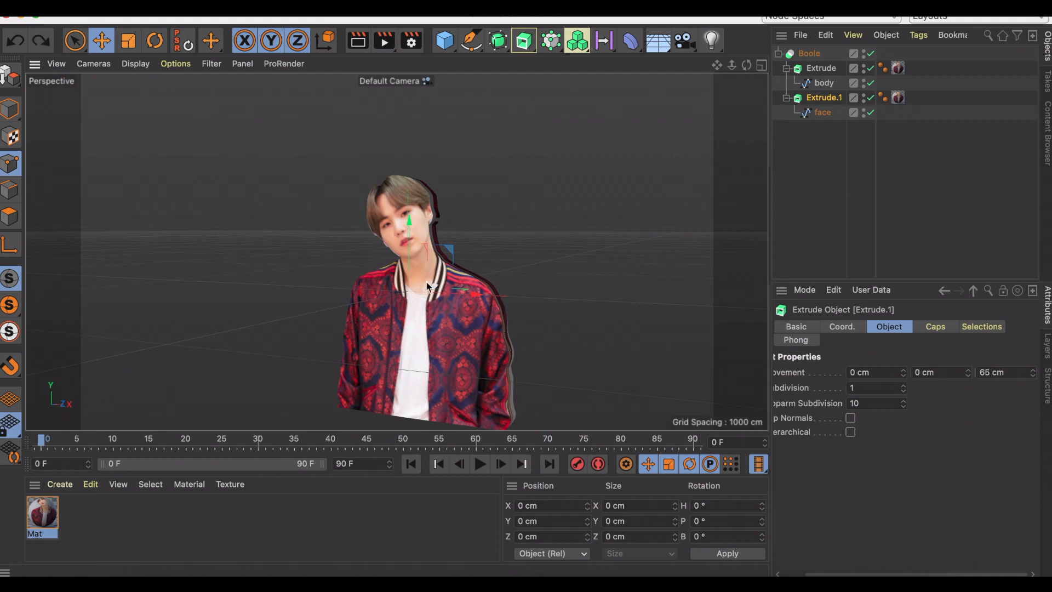
drag(435, 285, 432, 289)
click(816, 176)
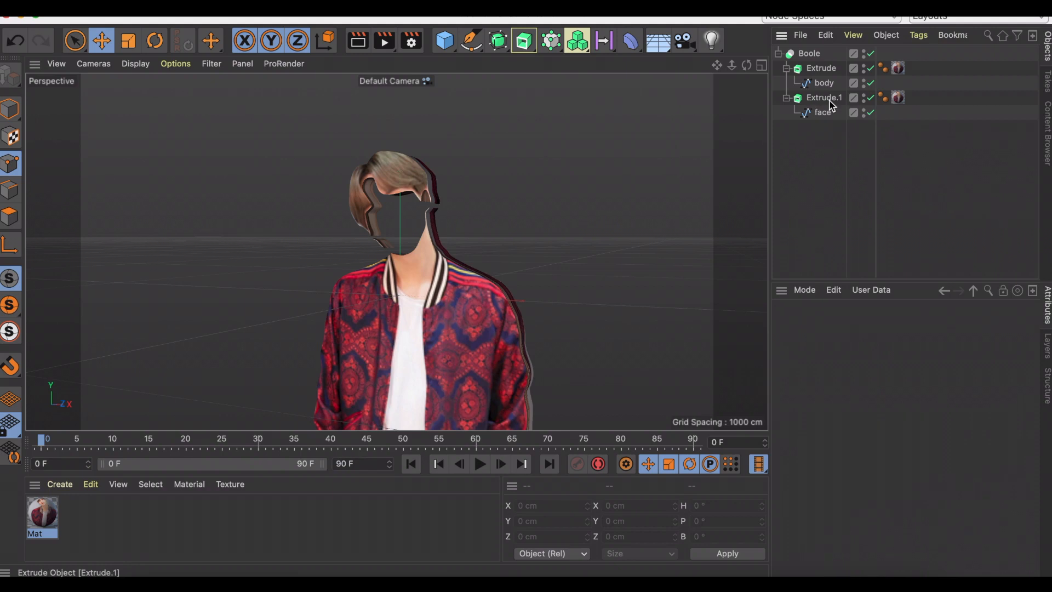
Copy the face extrusion outside the Boole and refit its texture with offset U -155 %, offset V -57 % and lengths of 417 %.
drag(828, 101, 822, 136)
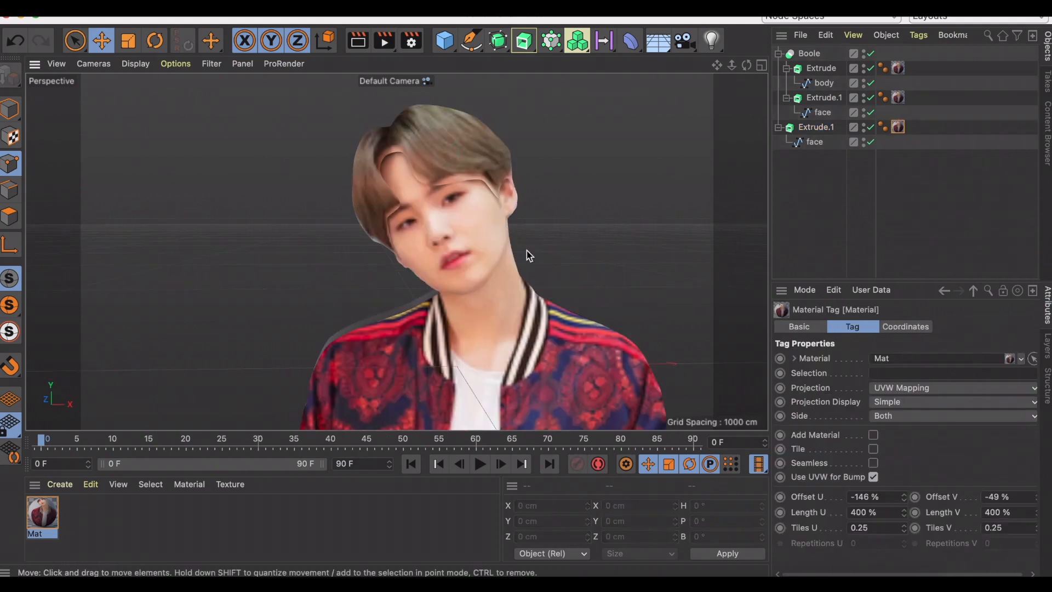
scroll(458, 230, up, 1)
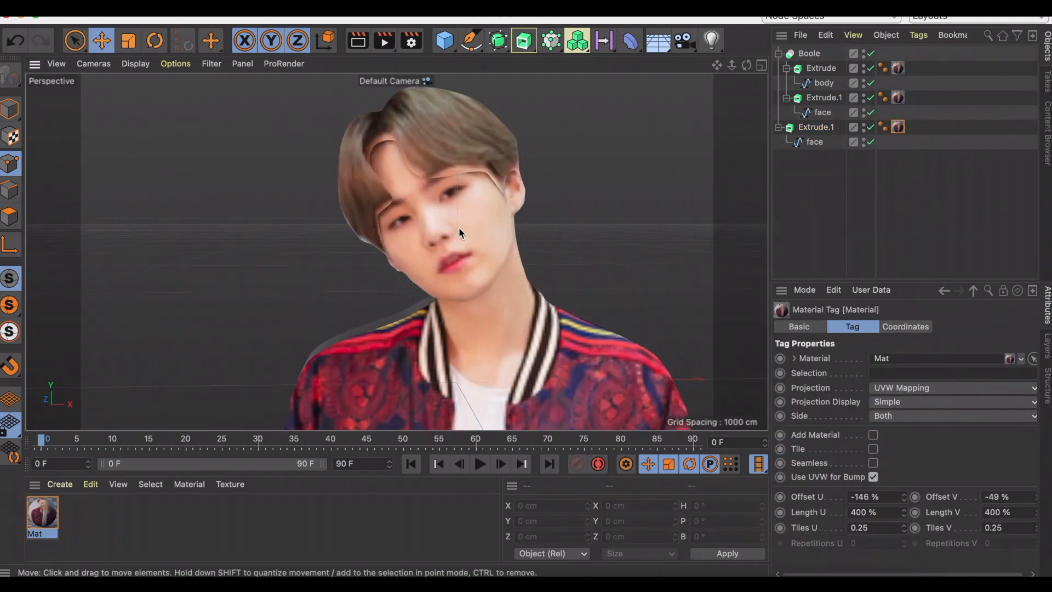
scroll(459, 178, up, 1)
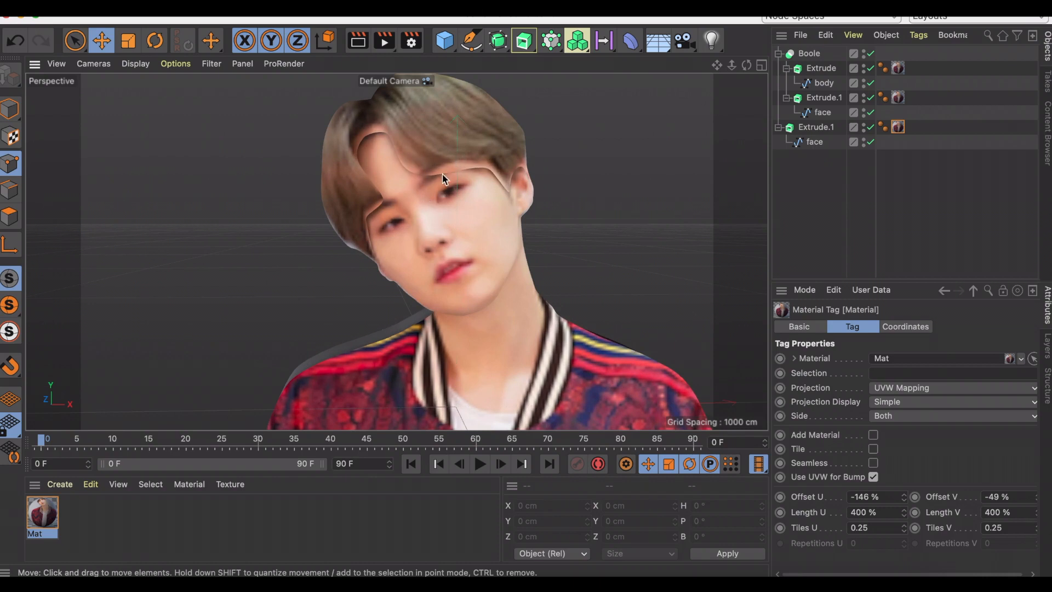
scroll(435, 176, up, 1)
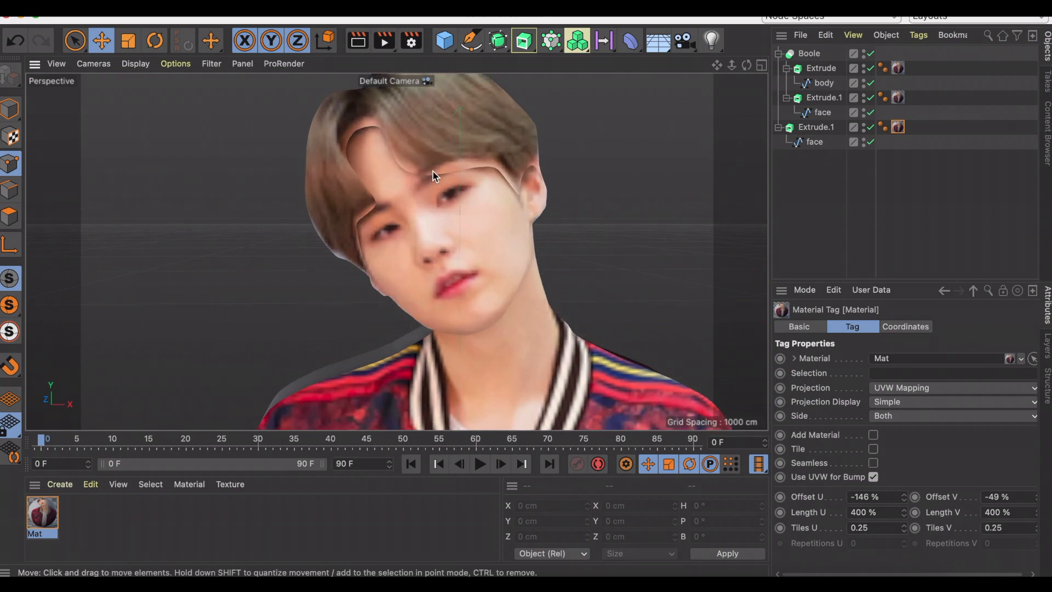
scroll(439, 198, down, 2)
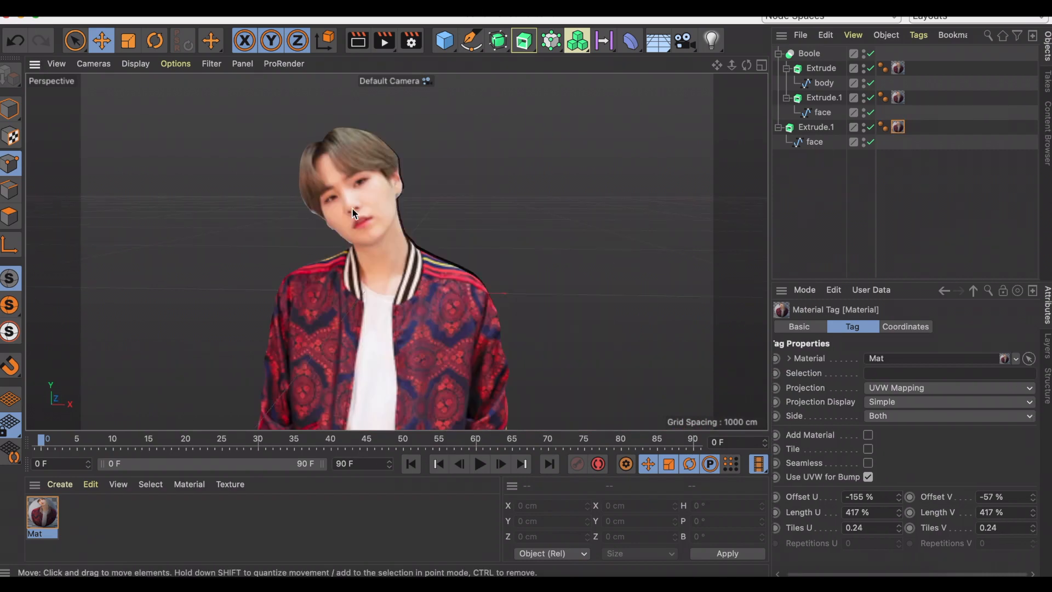
Collapse and hide the Boole and the separate face extrusion, and add a 200 cm cube.
alt+drag(425, 143, 602, 134)
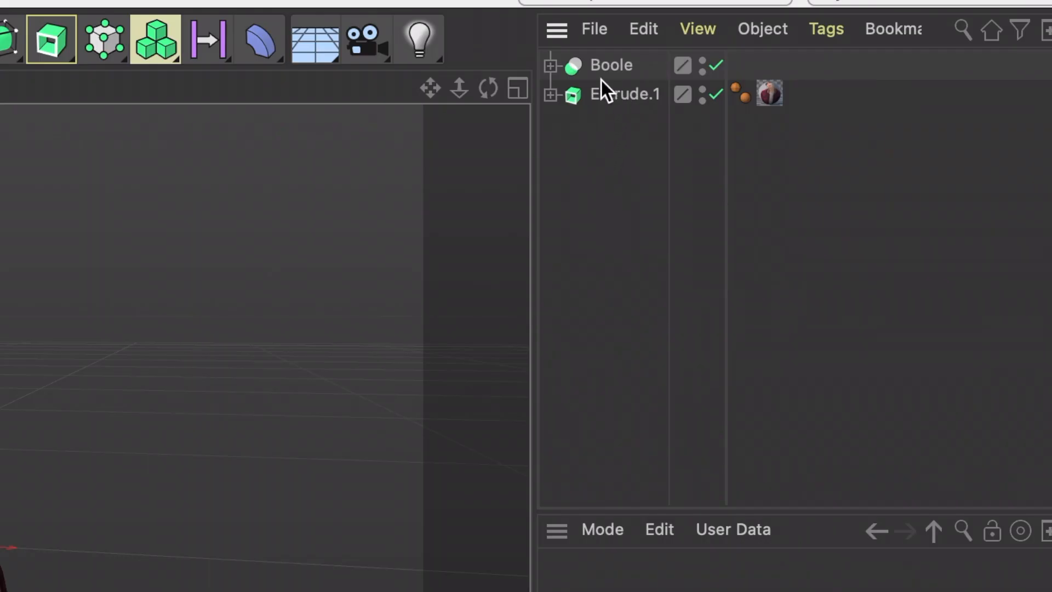
click(704, 61)
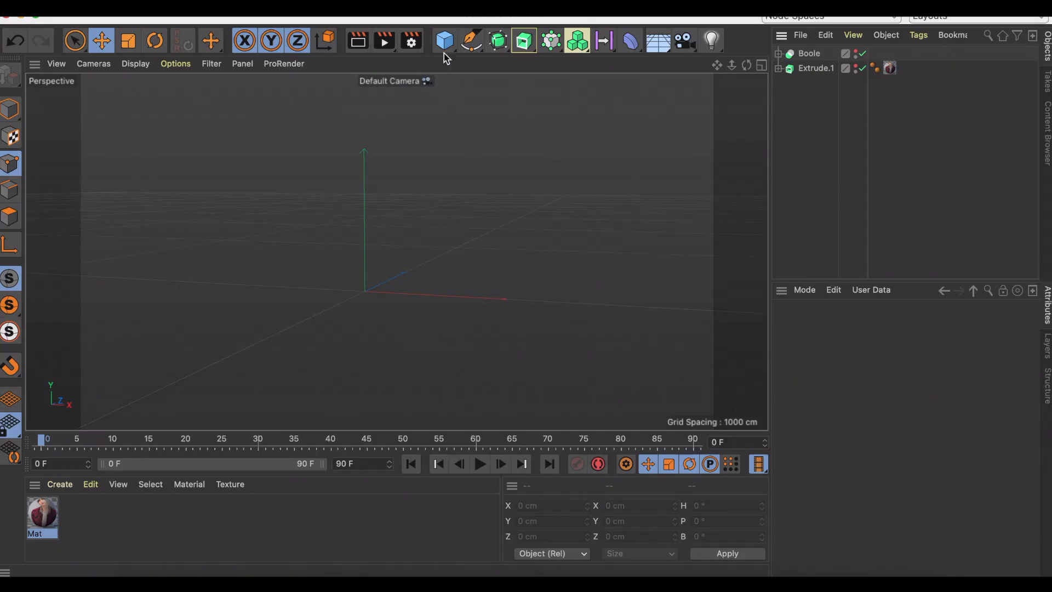
click(445, 53)
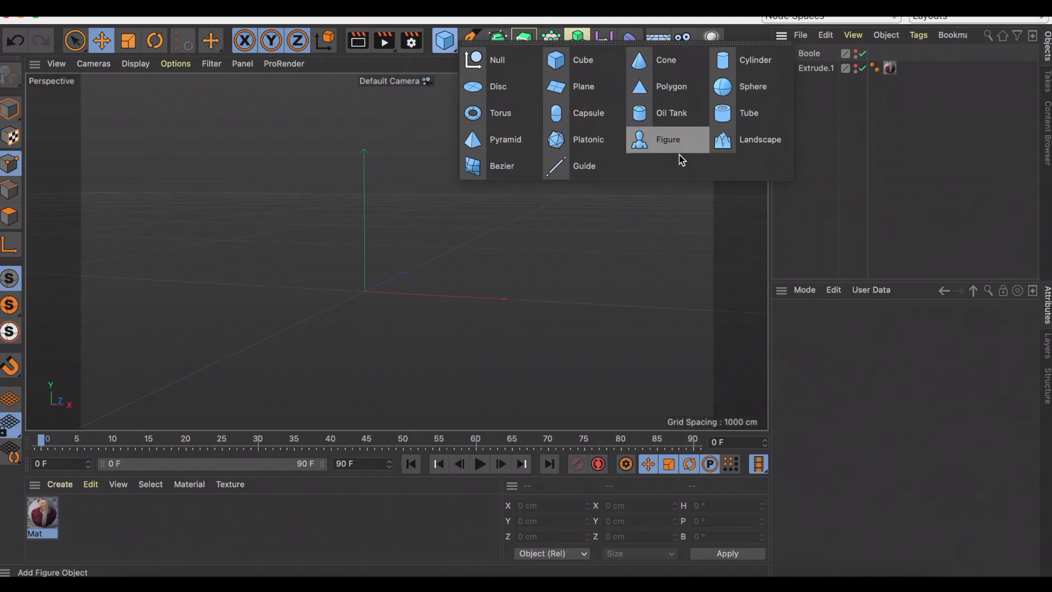
click(564, 66)
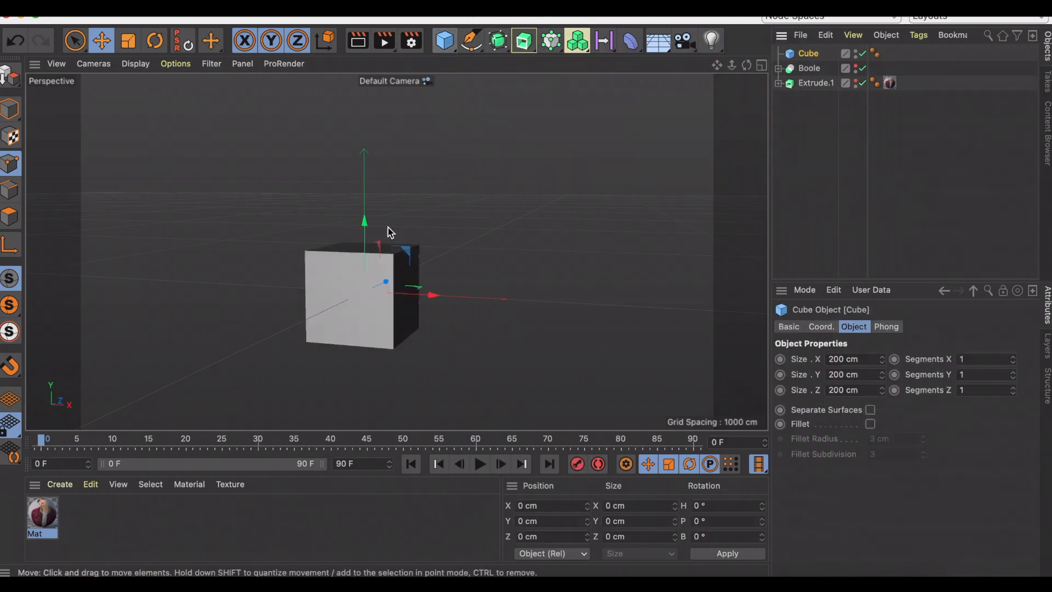
Create a new material with the pink-sweater photo as its texture and apply it to the cube.
click(60, 483)
click(125, 325)
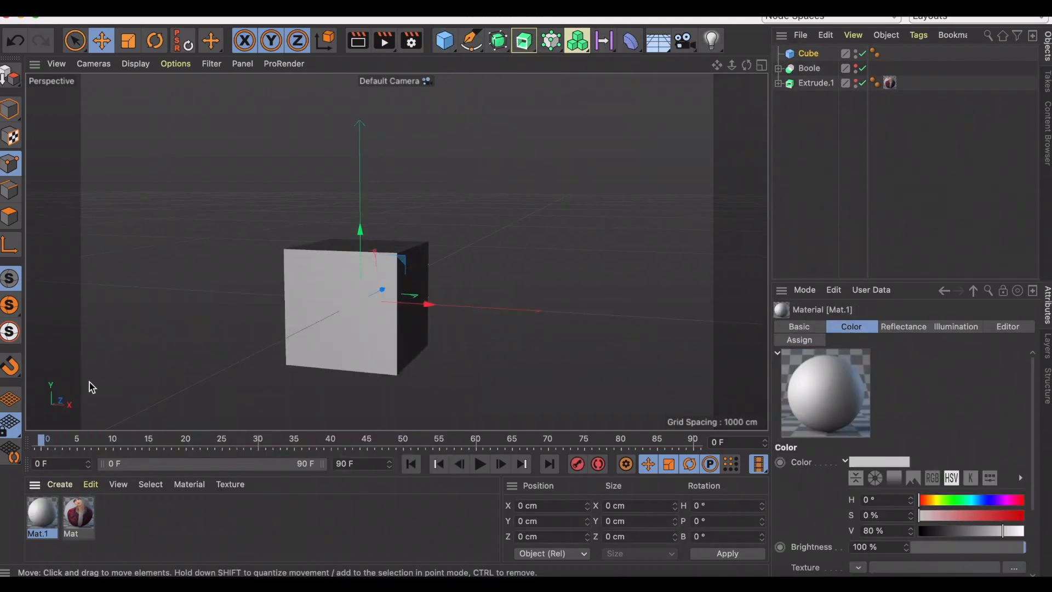
drag(48, 530, 327, 327)
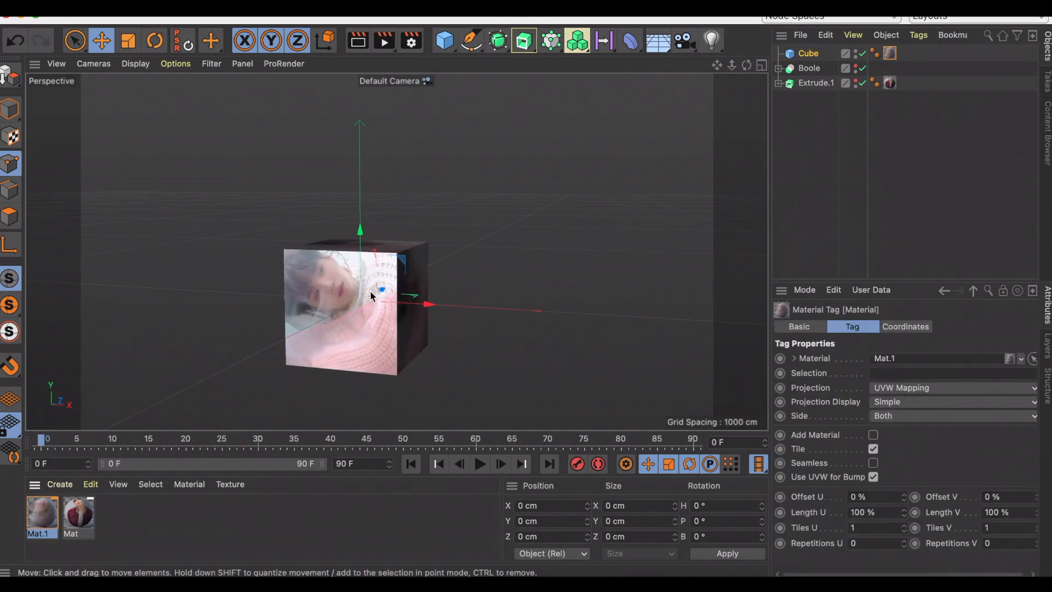
Flatten the cube along Z in Model mode to a depth of about 71 cm.
click(399, 292)
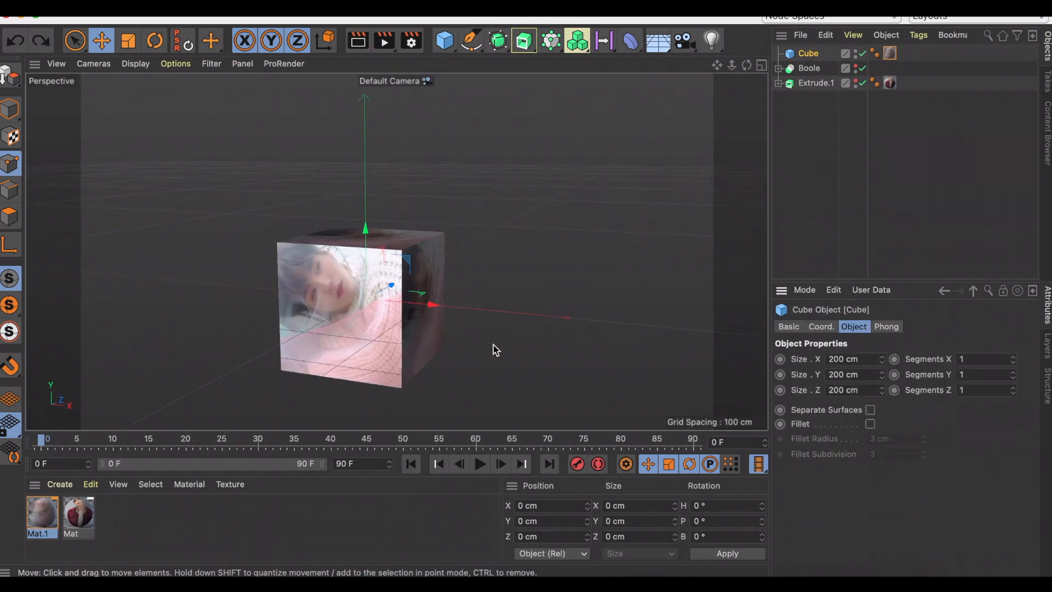
click(12, 111)
drag(526, 274, 491, 315)
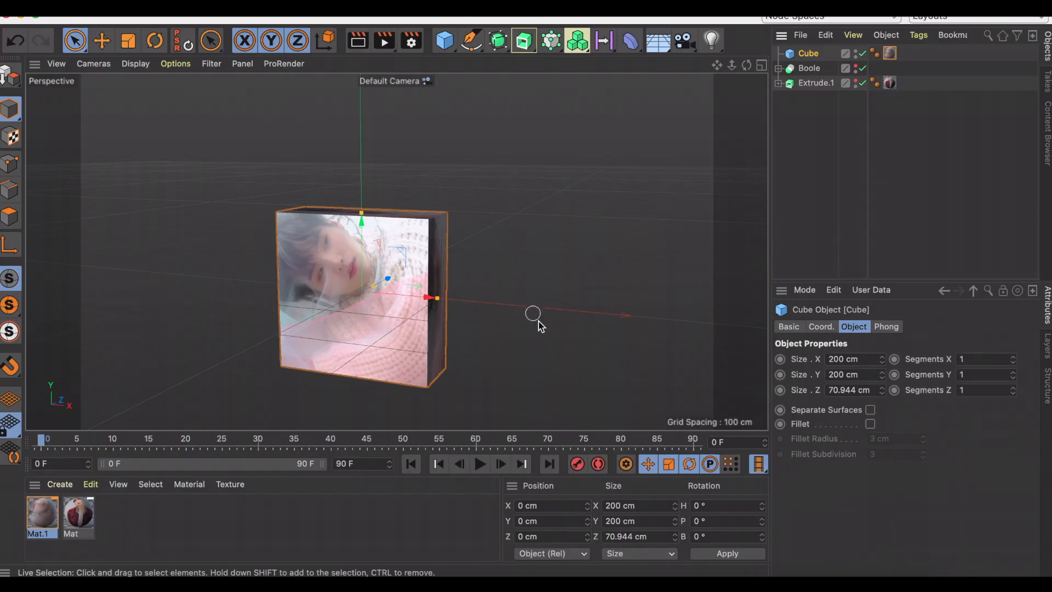
Enable the cube's fillet with a subdivision of 1 and a radius of 23 cm.
click(871, 424)
click(867, 458)
text(1)
key(Return)
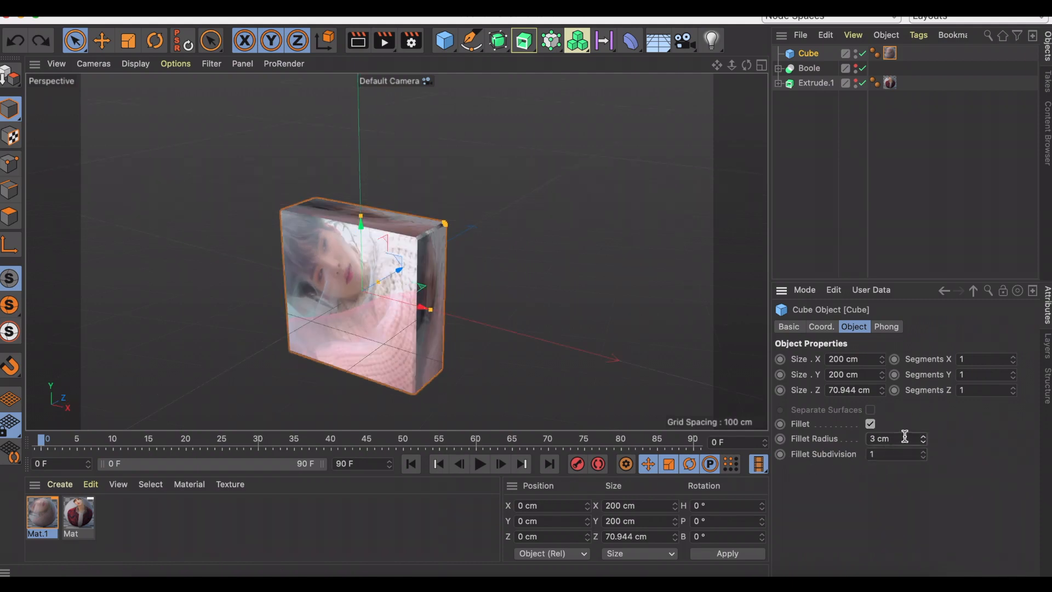
click(888, 438)
text(23)
key(Return)
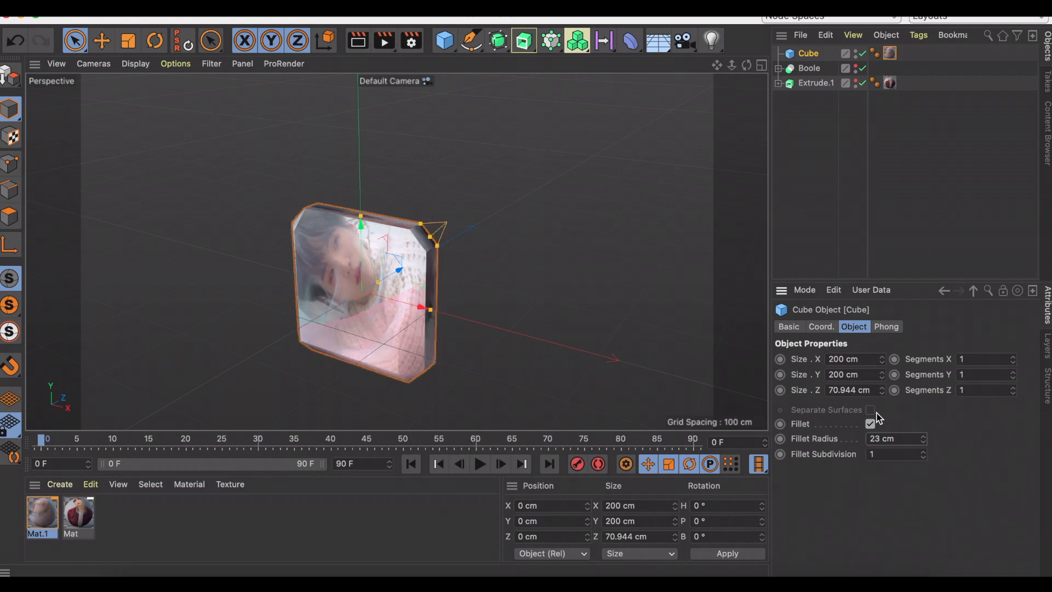
Thin the cube to 46 cm along Z and set its texture's offset V to 15 %.
drag(746, 66, 623, 151)
drag(389, 288, 377, 290)
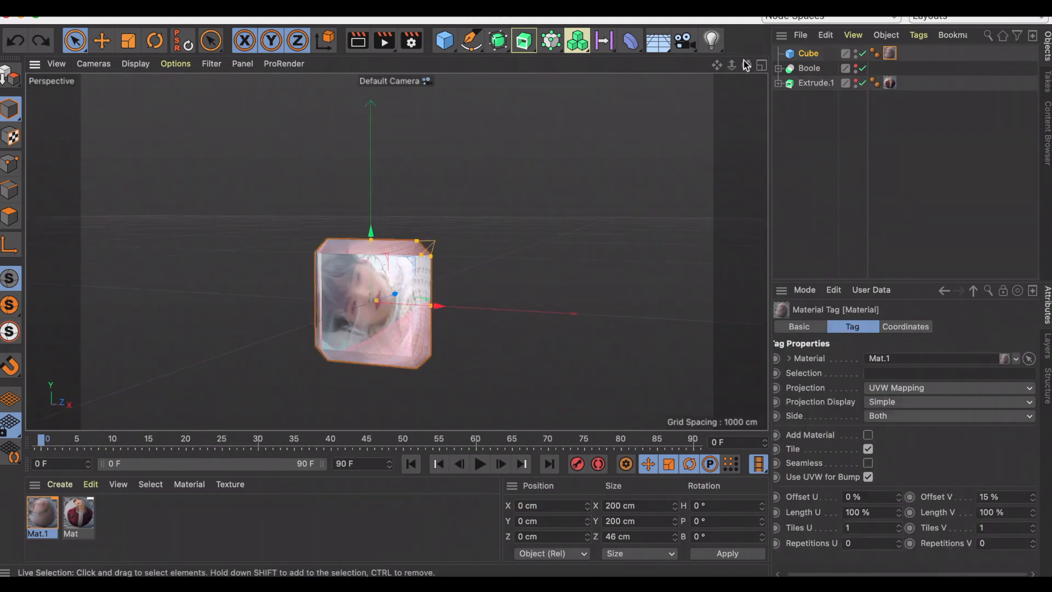
Unhide the body and face, scale the cube to about 125 cm wide and raise it to about Y 219 cm.
click(860, 69)
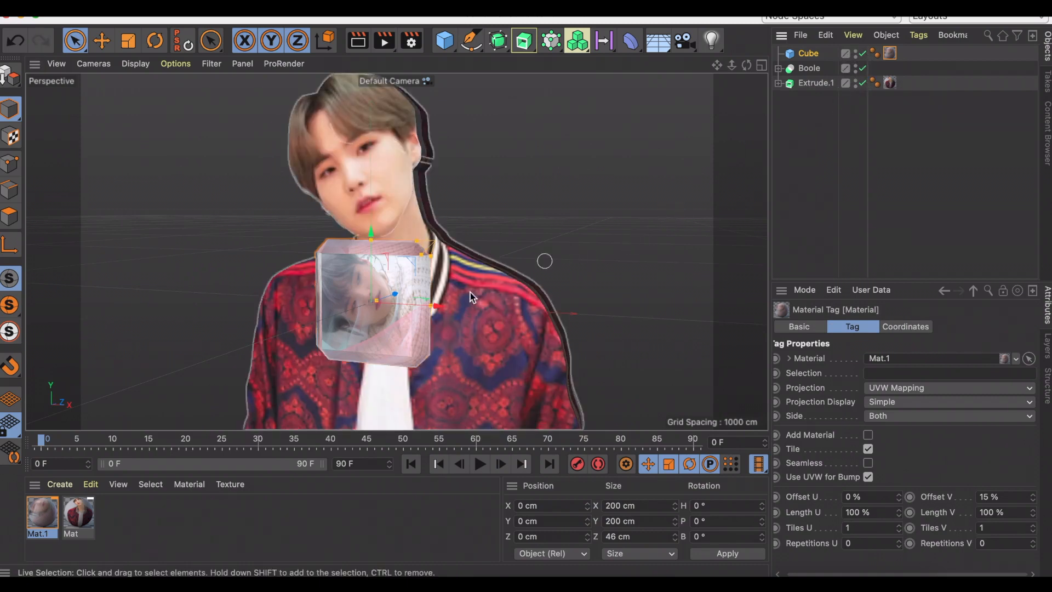
key(t)
drag(618, 157, 497, 313)
key(e)
drag(371, 285, 371, 146)
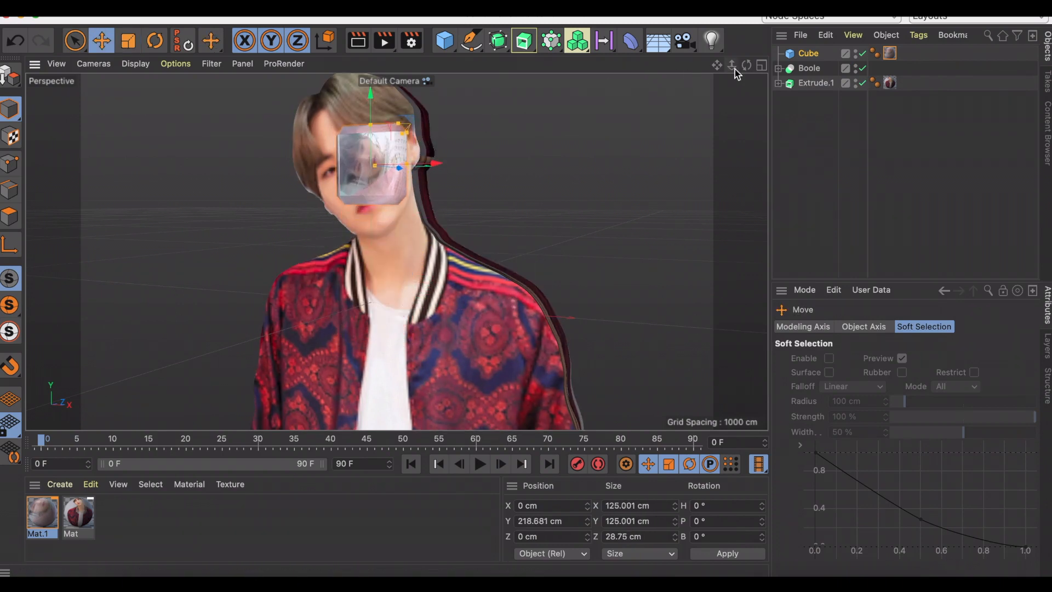
Scale the cube down to about 112 cm wide and shift it to about X -20 cm over the face.
mouse_move(747, 65)
mouse_down()
mouse_move(811, 67)
mouse_move(750, 66)
mouse_move(758, 65)
mouse_up()
drag(432, 164, 424, 164)
key(t)
drag(502, 159, 490, 193)
key(e)
drag(419, 165, 410, 165)
mouse_move(746, 65)
mouse_down()
mouse_move(759, 66)
mouse_move(745, 64)
mouse_up()
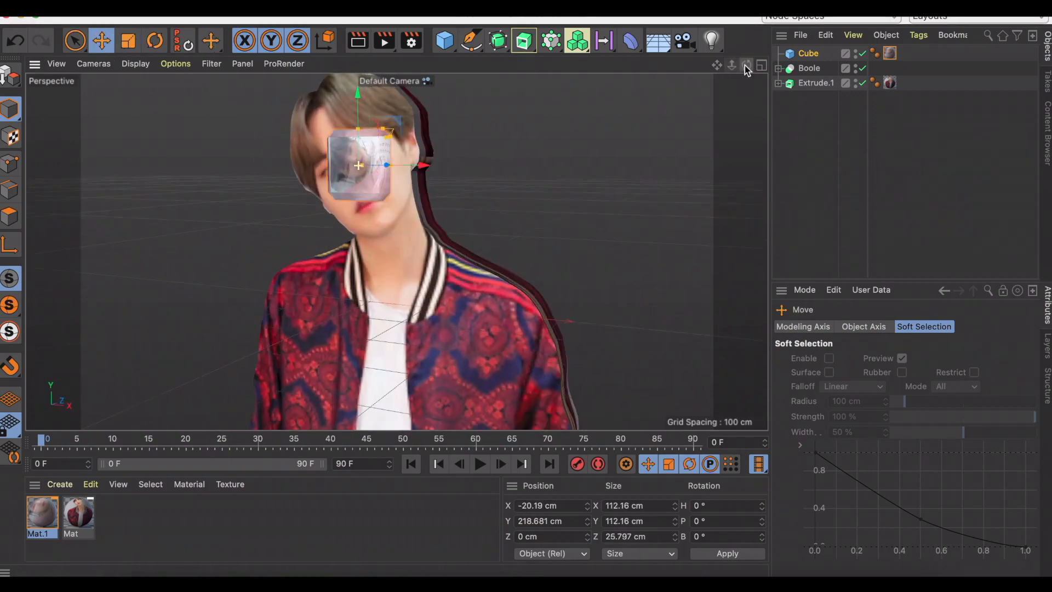
Set the cube's pitch rotation to 90°.
click(808, 53)
drag(941, 491, 886, 492)
drag(993, 375, 923, 374)
text(9)
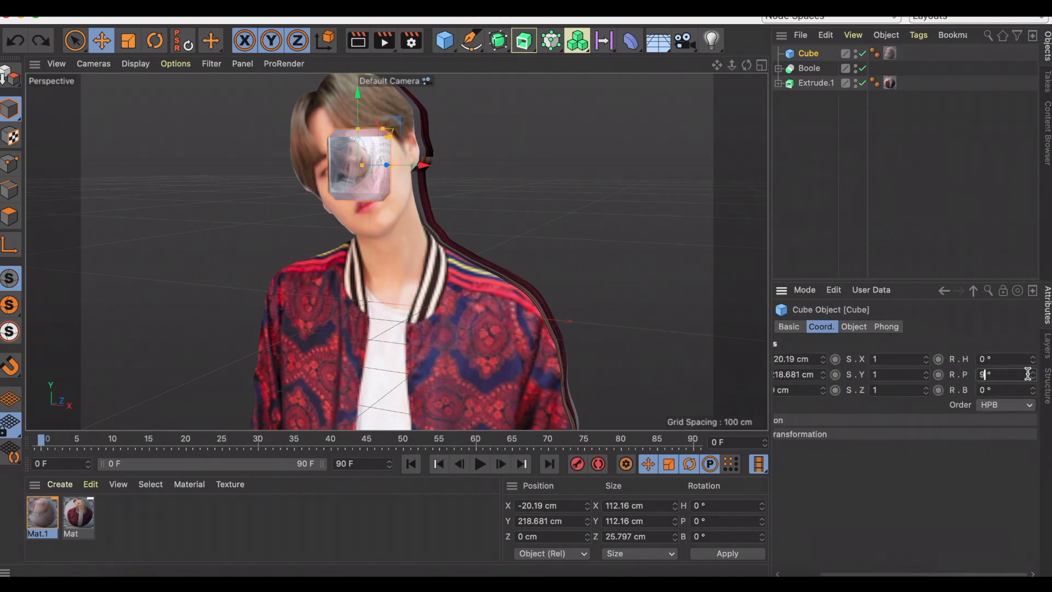
text(0)
key(Return)
Move the cube behind the figure to about Z 163 cm.
mouse_move(747, 65)
mouse_down()
mouse_move(755, 65)
mouse_move(746, 68)
mouse_up()
drag(433, 164, 326, 166)
drag(745, 65, 641, 152)
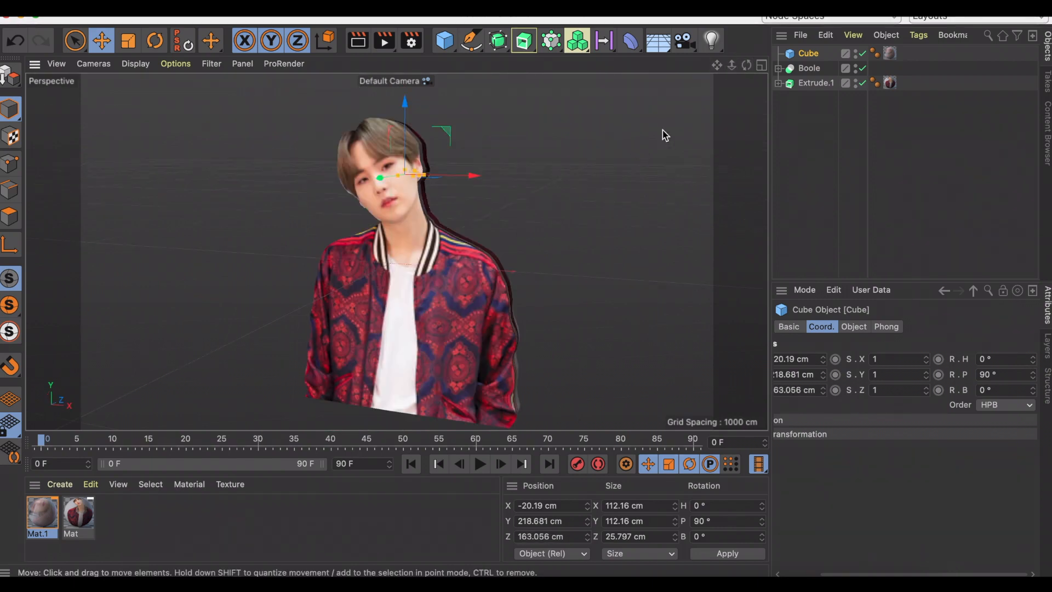
Add a camera and set its X, Y and Z position to 0 cm.
click(682, 41)
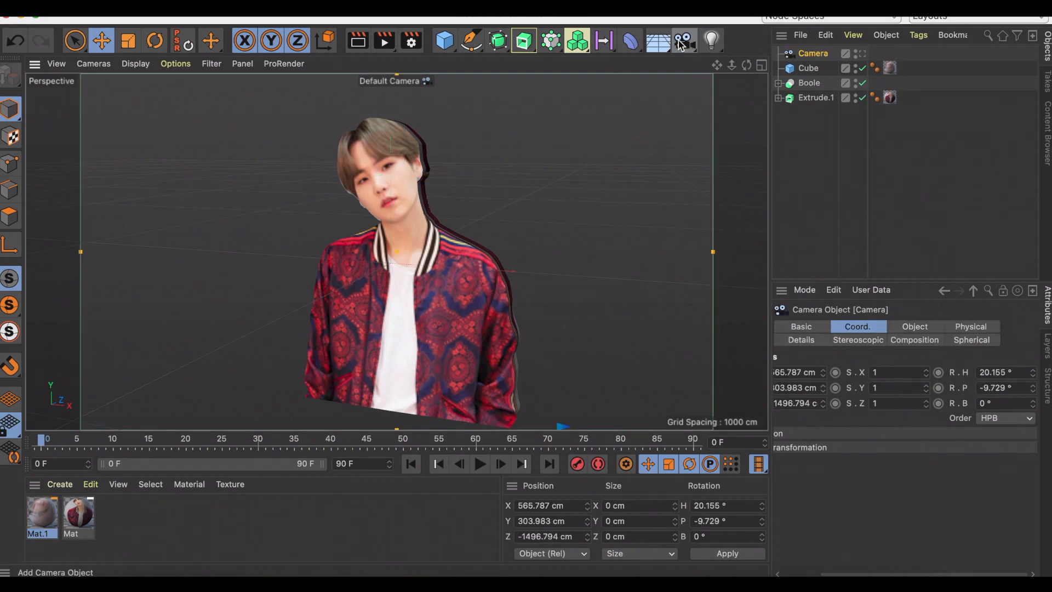
double_click(820, 373)
text(0)
key(Return)
double_click(844, 391)
text(0)
key(Return)
double_click(847, 403)
text(0)
key(Return)
Set the camera's heading and pitch rotation to 0°.
scroll(960, 488, right, 3)
drag(1013, 373, 891, 371)
text(0)
key(Return)
double_click(1018, 388)
text(0)
key(Return)
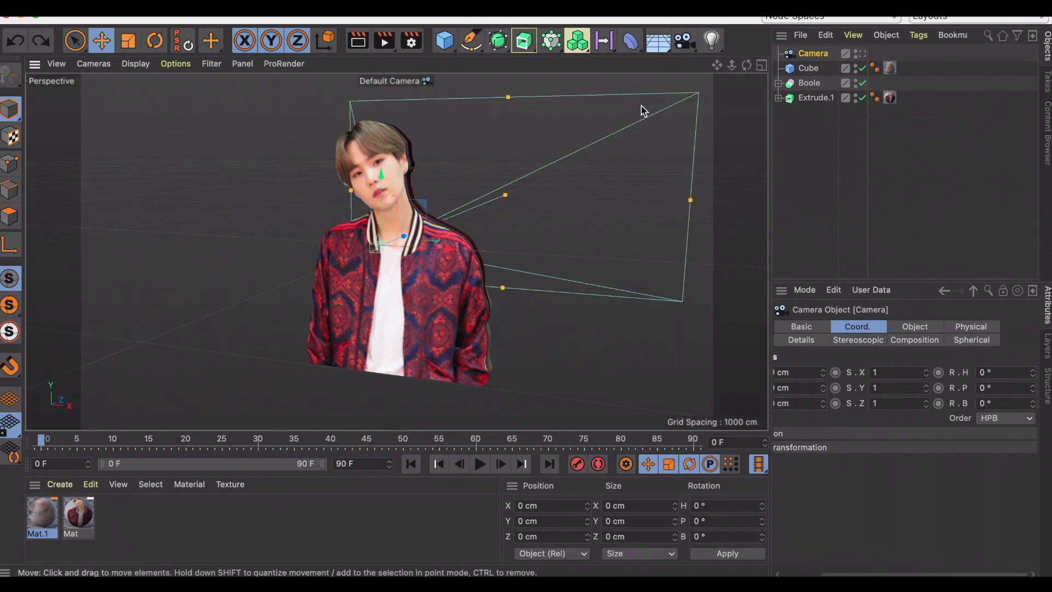
Change the Top view to Perspective and arrange the viewports as 2 Views Stacked.
click(762, 67)
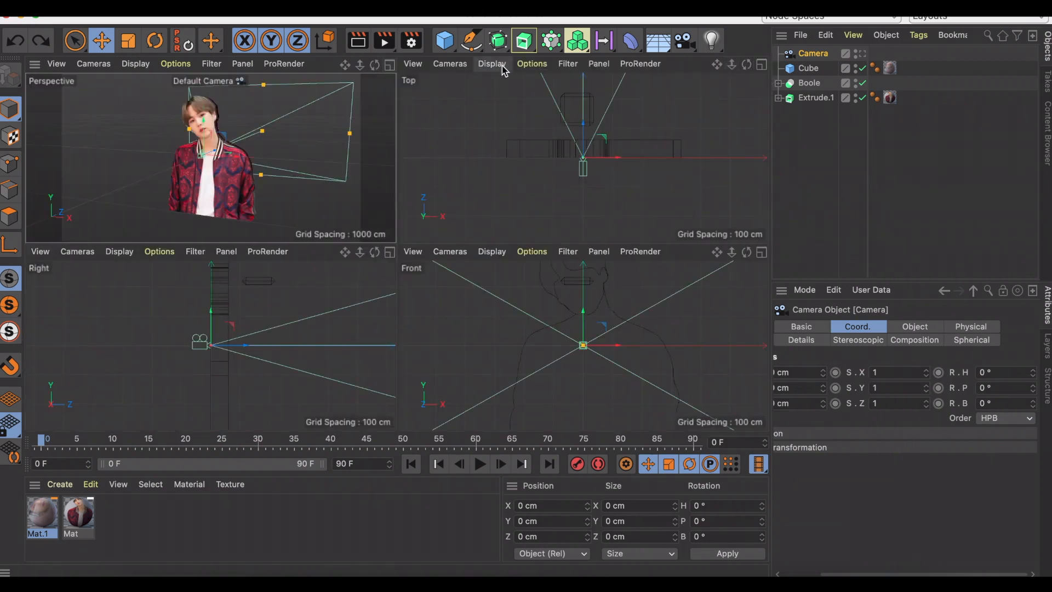
click(468, 68)
click(471, 143)
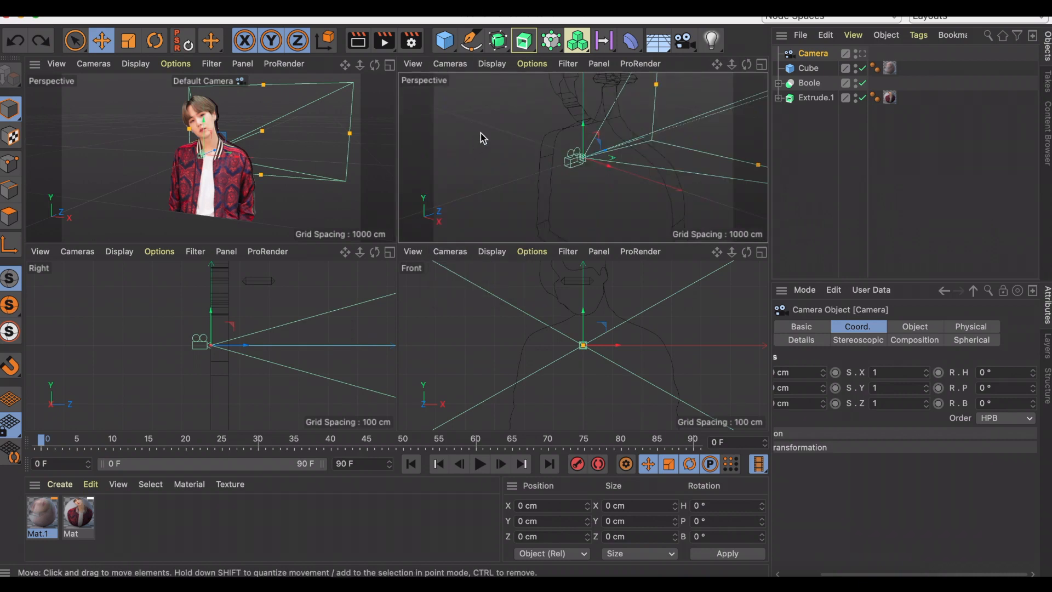
click(599, 64)
mouse_move(611, 92)
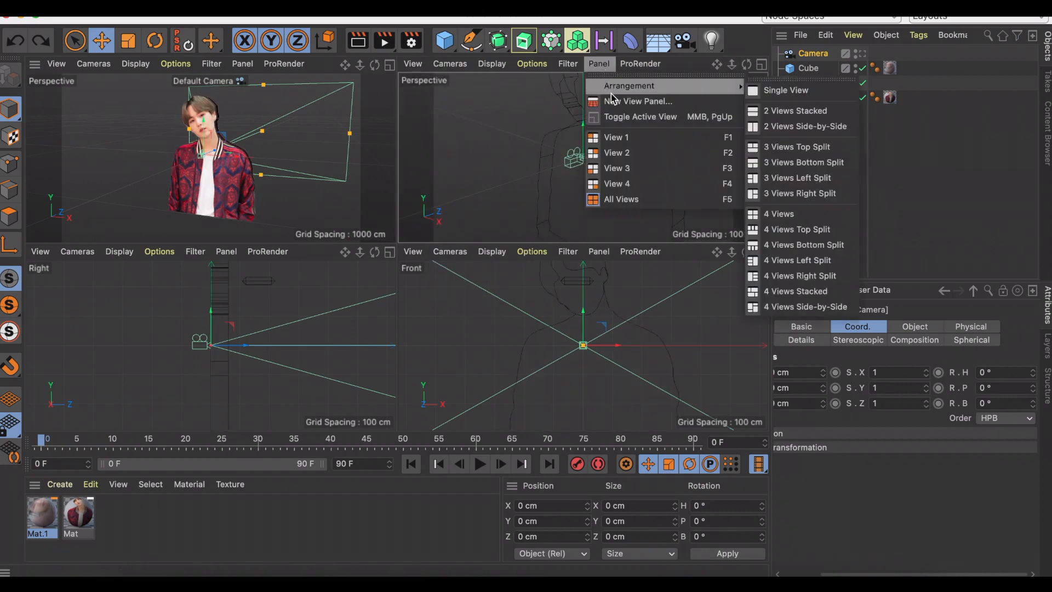
click(801, 111)
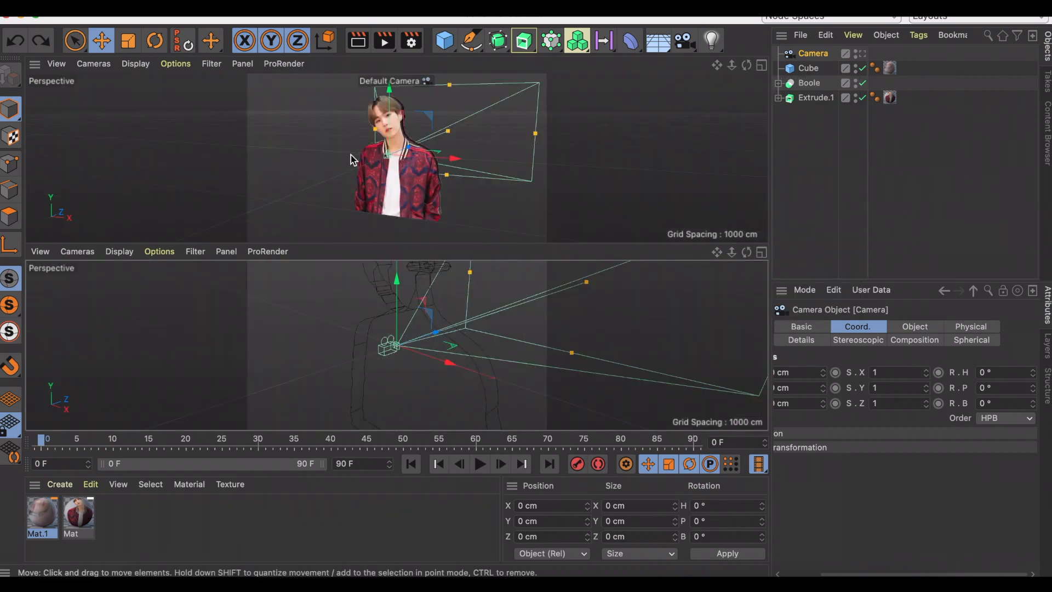
Make the upper view look through the new camera and display the lower view with Gouraud Shading.
click(427, 81)
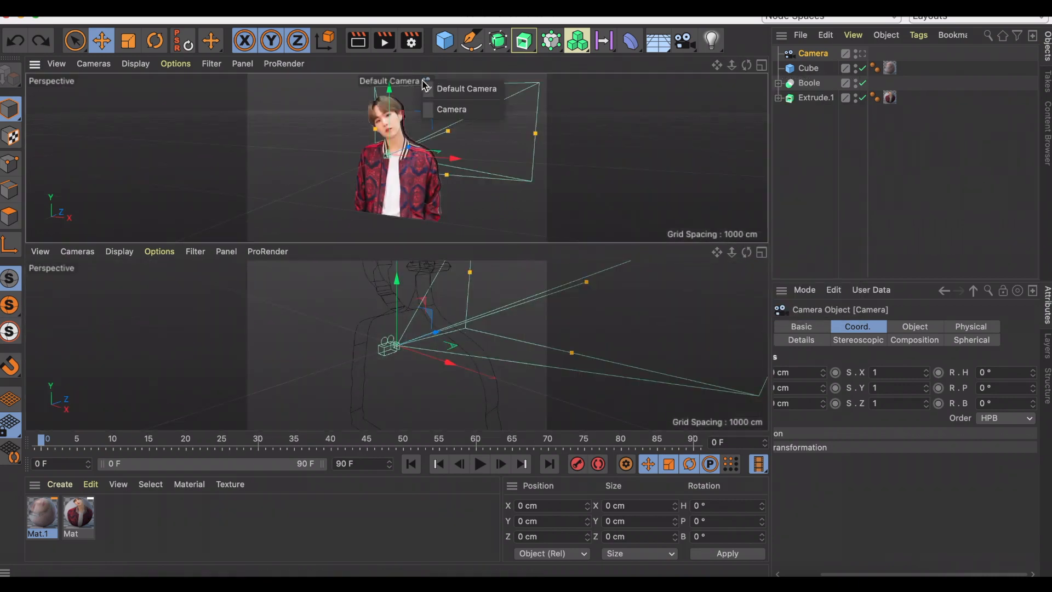
click(438, 111)
scroll(415, 355, down, 5)
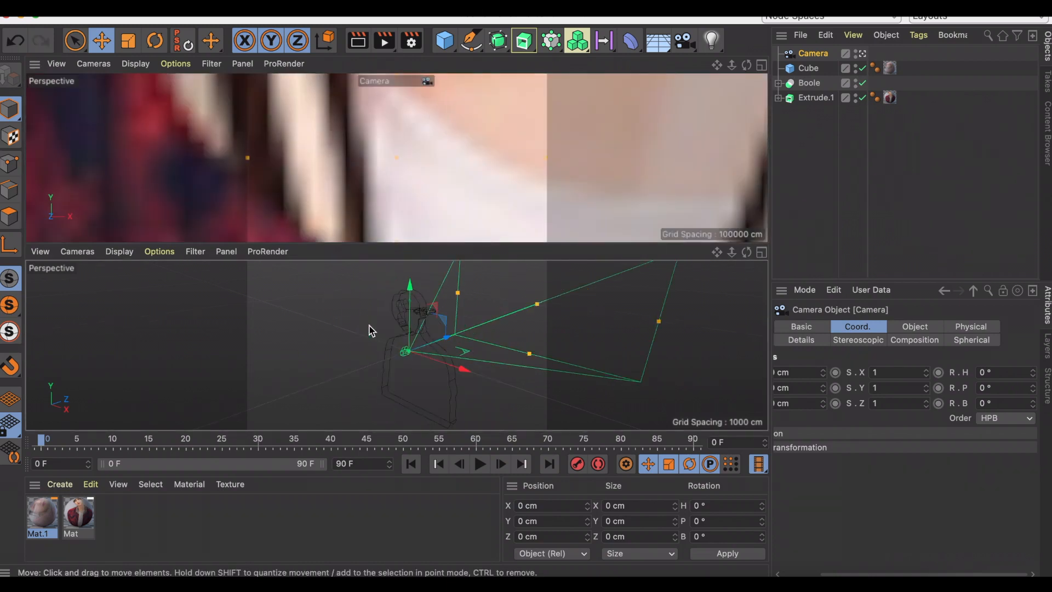
click(126, 253)
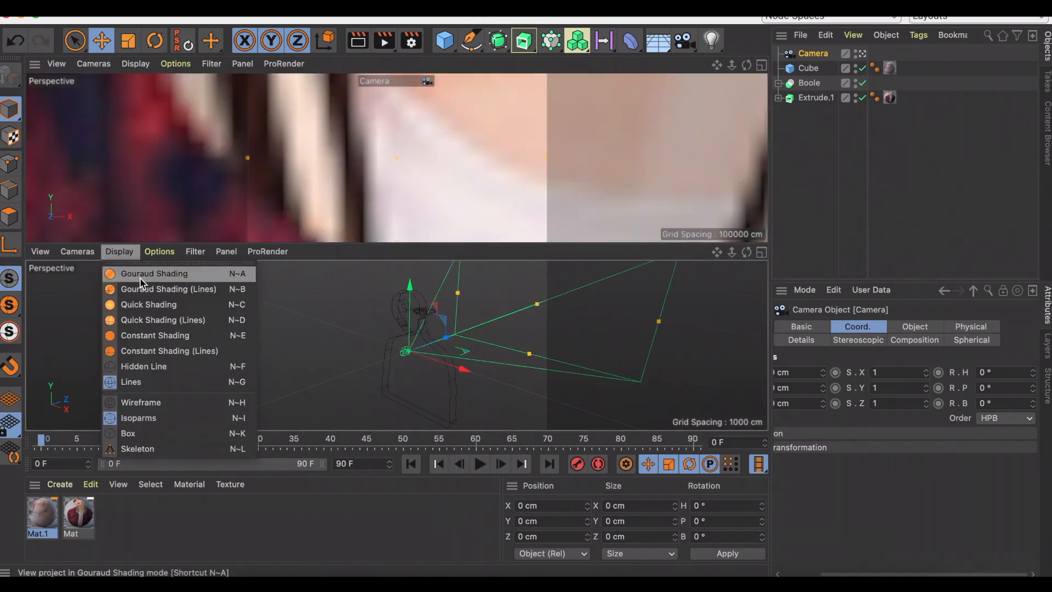
click(144, 274)
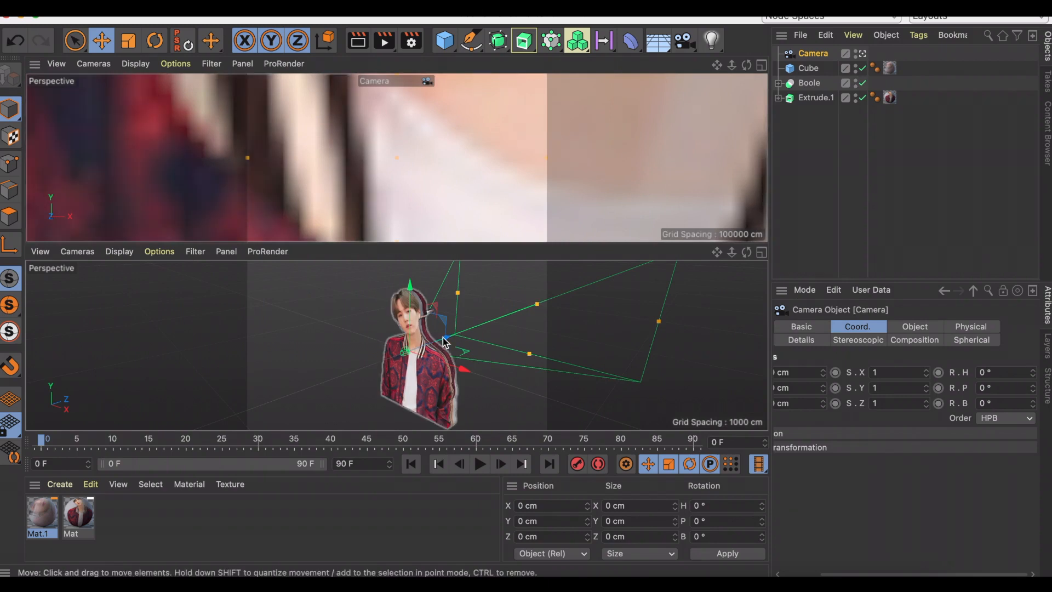
Pull the camera back along Z, away from the figure, to frame more of the body.
drag(447, 344, 303, 378)
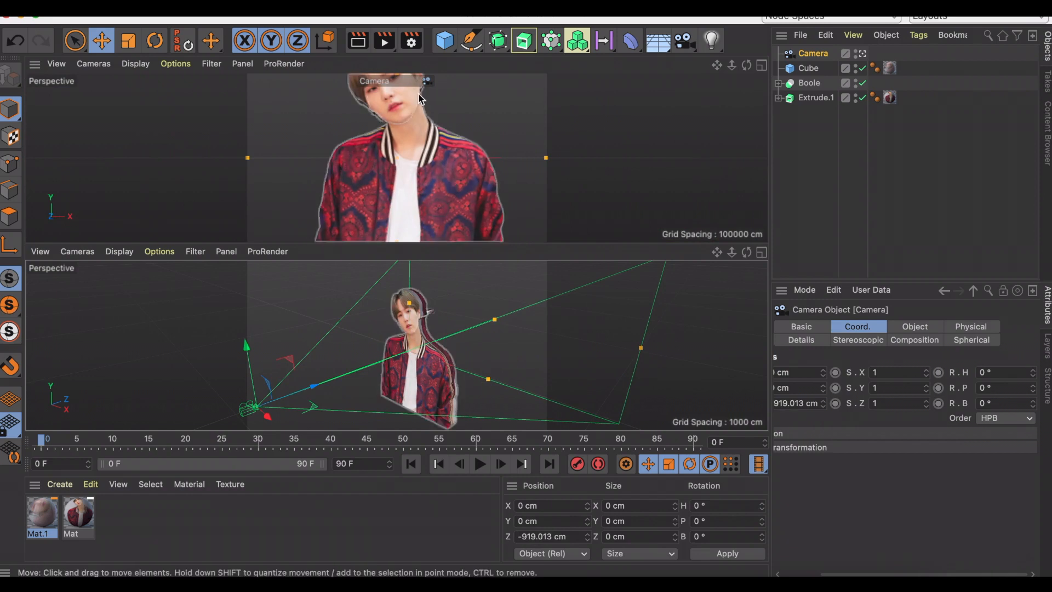
drag(437, 321, 303, 344)
Group the cube, the Boole and the separate face extrusion under one null.
drag(928, 147, 801, 71)
right_click(806, 77)
click(865, 488)
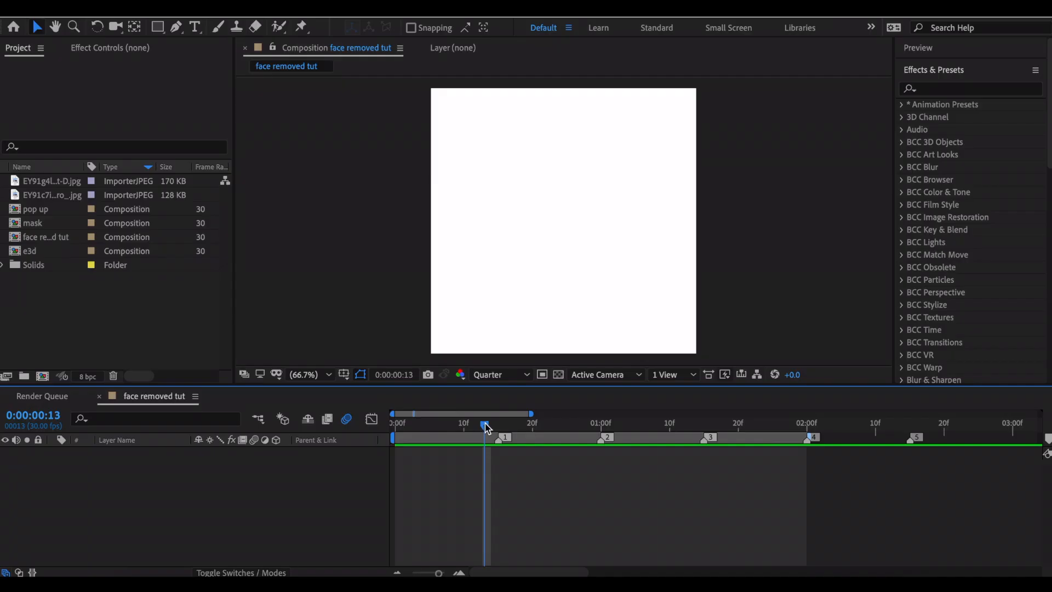
drag(402, 423, 552, 423)
click(780, 575)
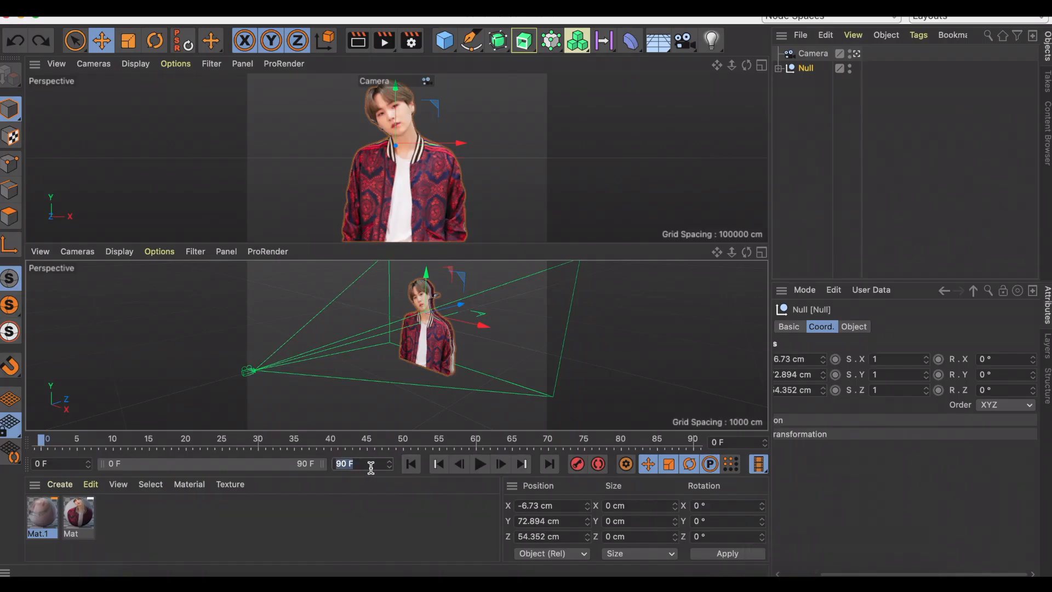
Set the timeline's end to 60 frames and record frame 0 keyframes for the camera and the null at 0 cm.
text(60)
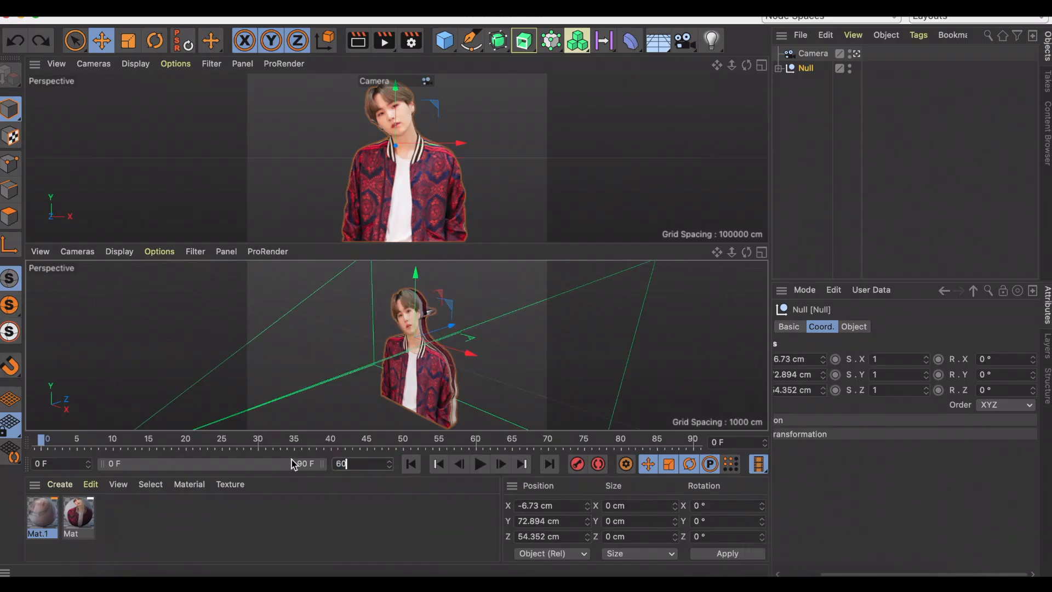
key(Return)
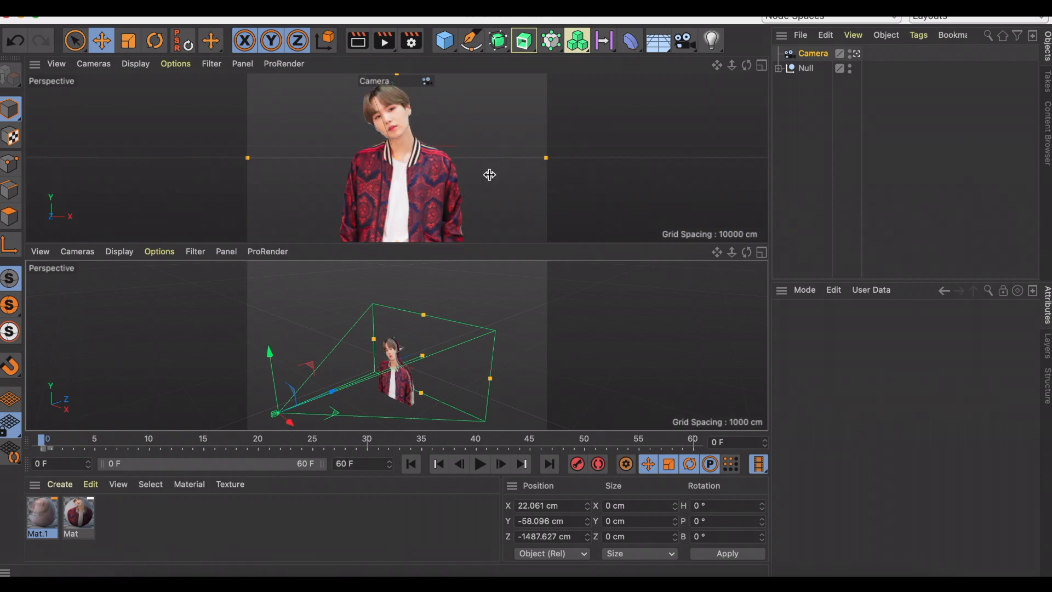
click(577, 466)
click(852, 54)
click(806, 68)
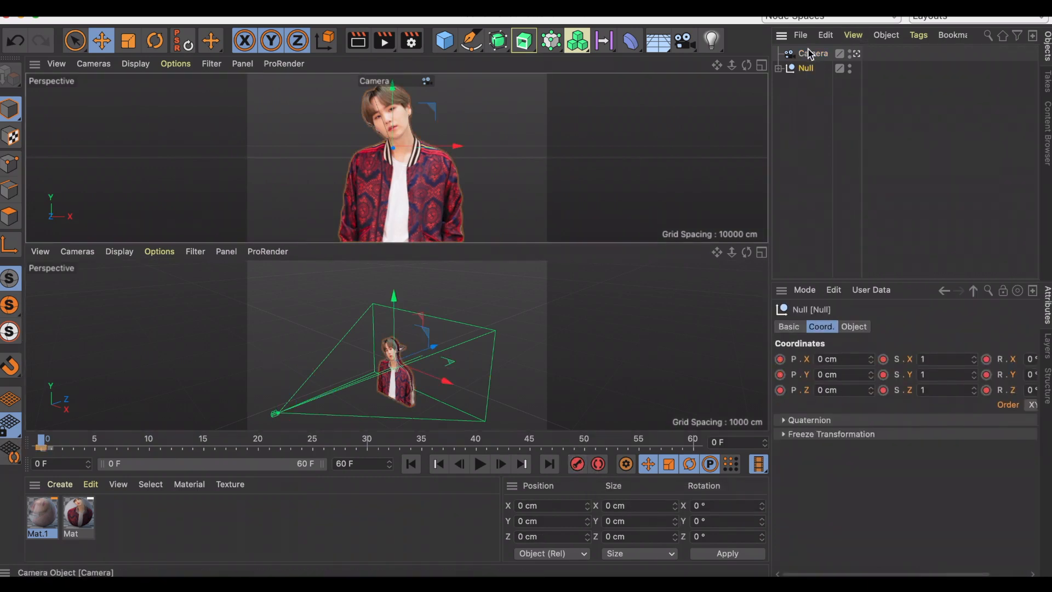
At frame 30, set the null's X rotation to -90° and Y rotation to 90°, and record a keyframe.
click(368, 443)
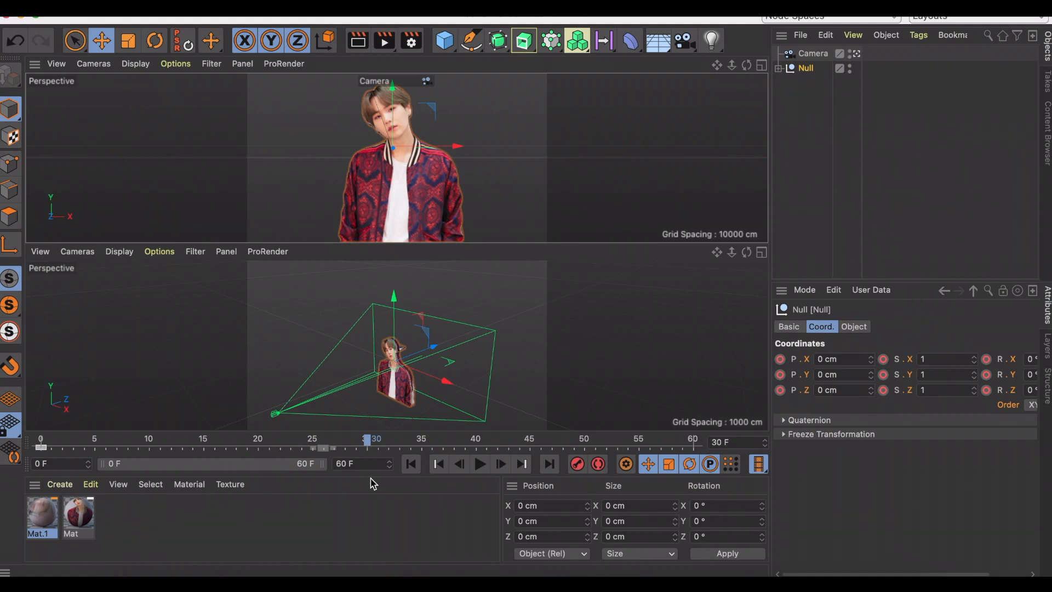
scroll(964, 466, right, 2)
click(994, 360)
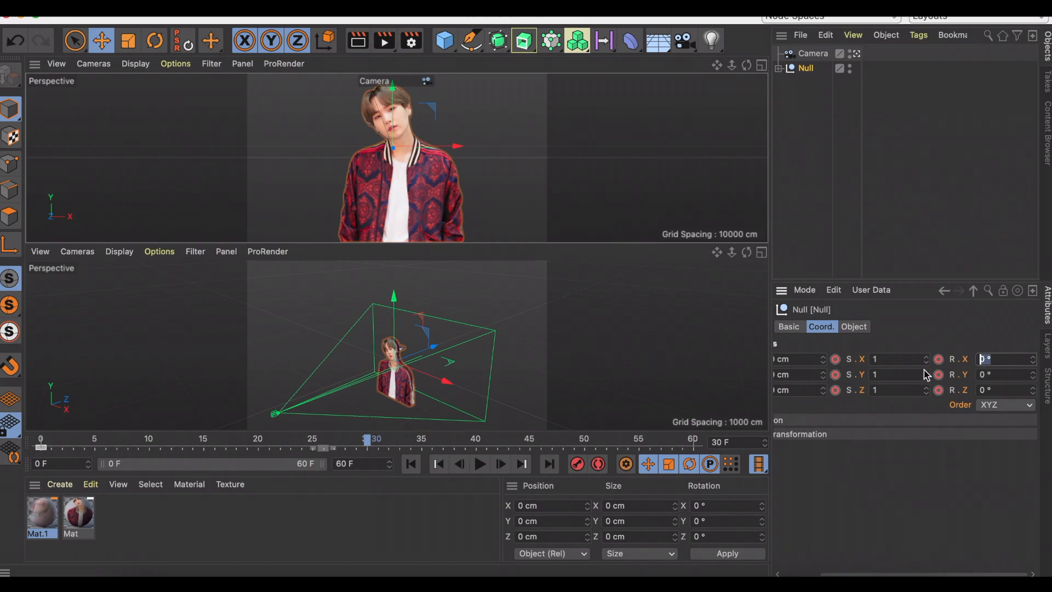
key(Return)
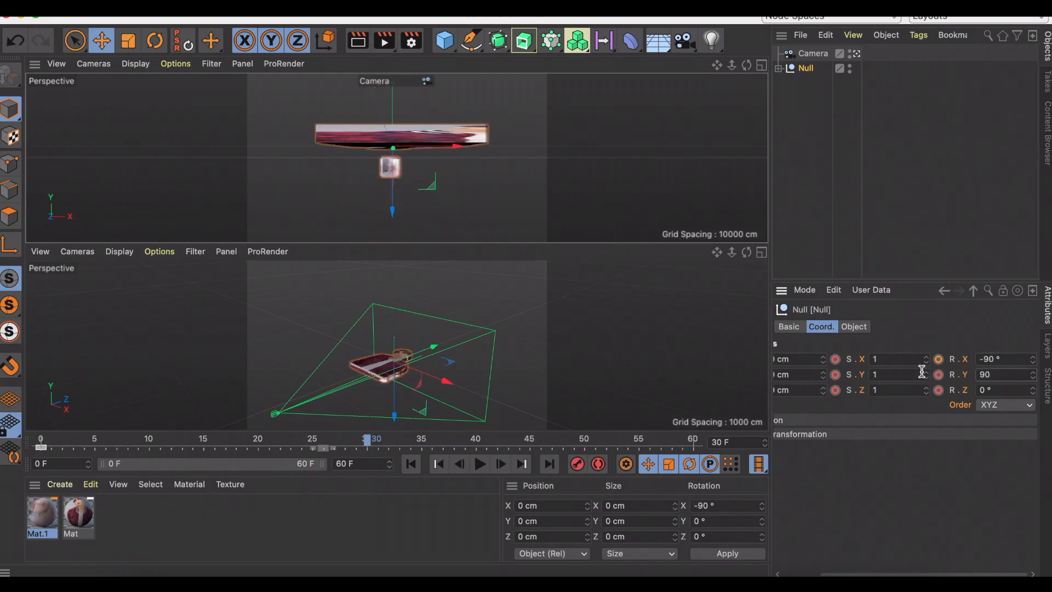
key(Return)
click(570, 463)
At frame 59, set the null's Y rotation to 180° and record a keyframe.
click(682, 439)
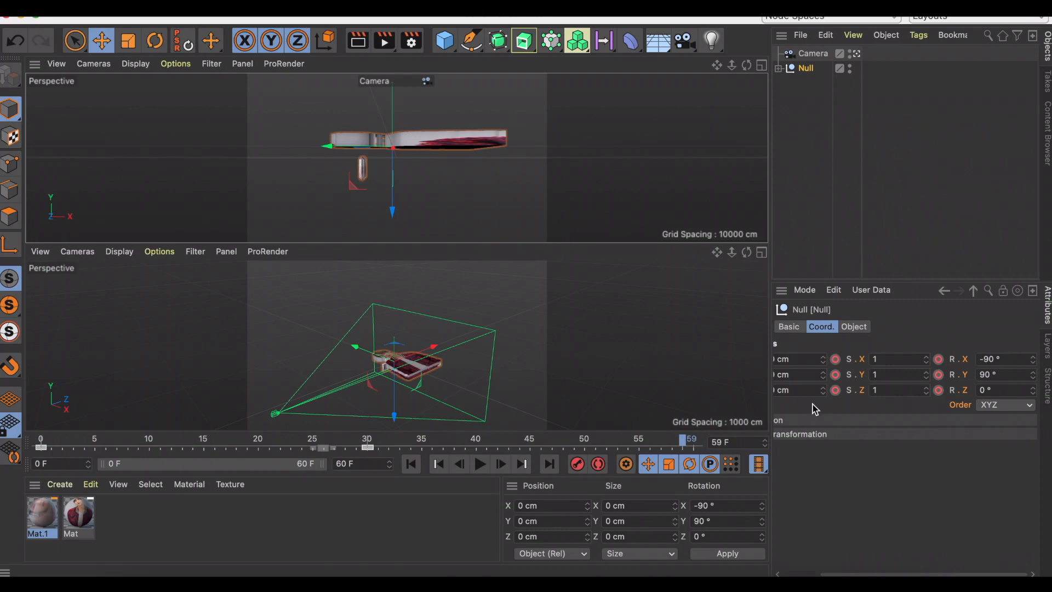
double_click(1014, 376)
key(Return)
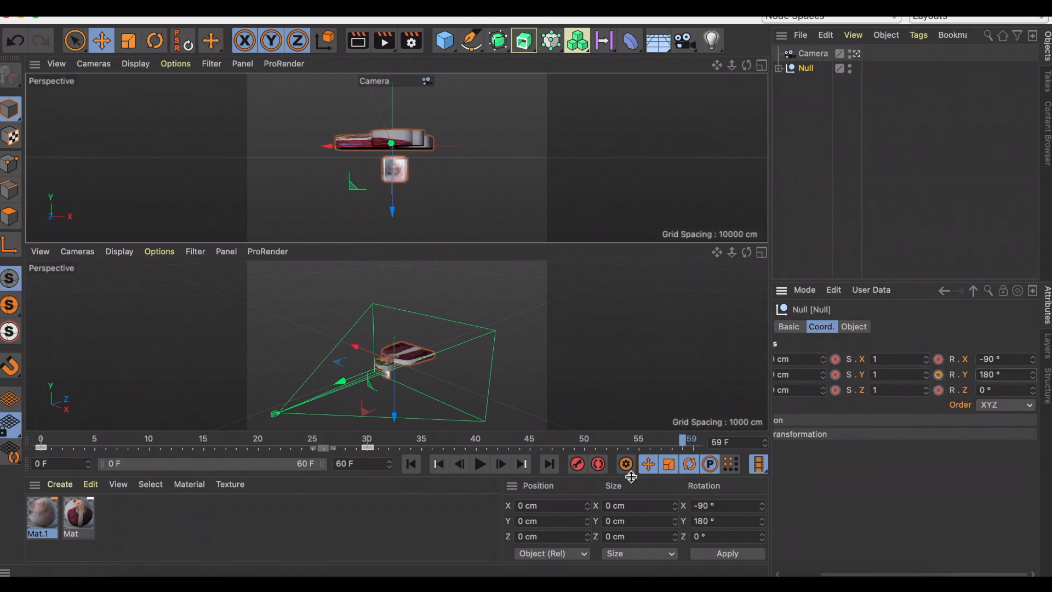
click(575, 466)
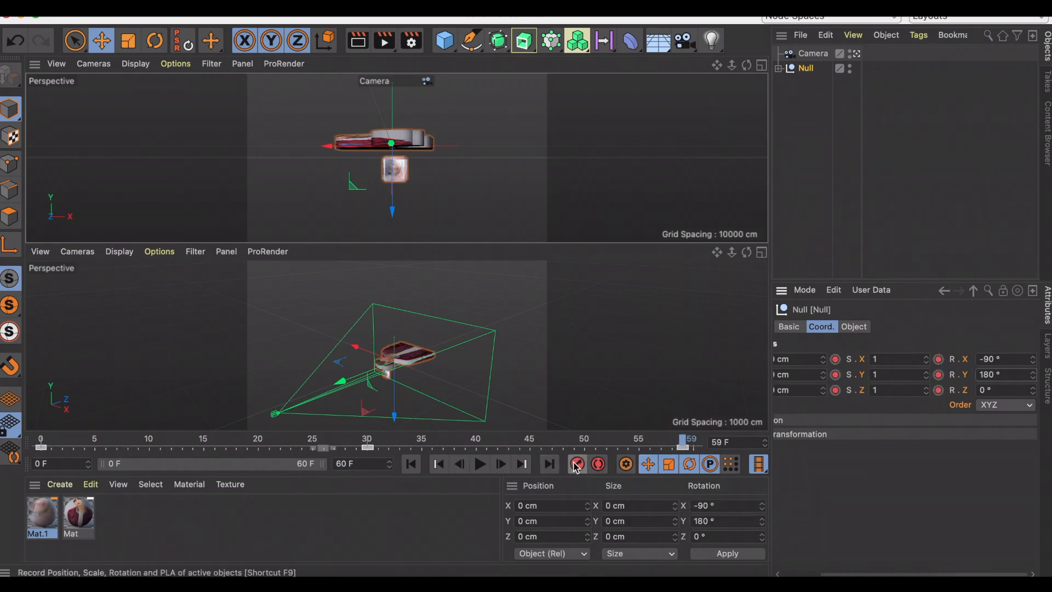
At frame 59, move the camera up and closer to about Y 131 cm and Z -733 cm, and record its keyframe.
click(813, 53)
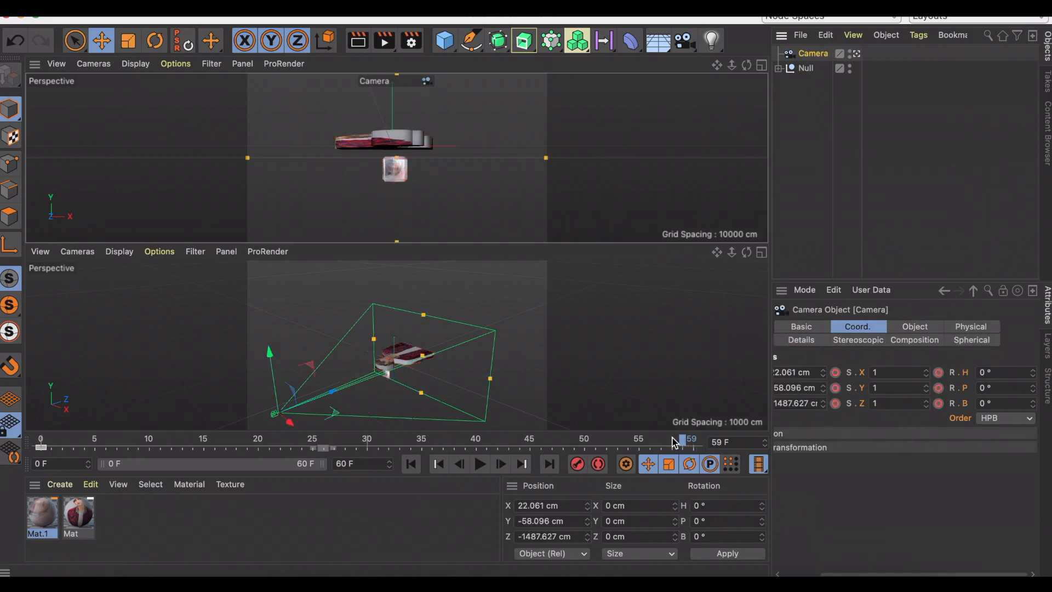
drag(277, 382, 275, 343)
drag(337, 373, 335, 342)
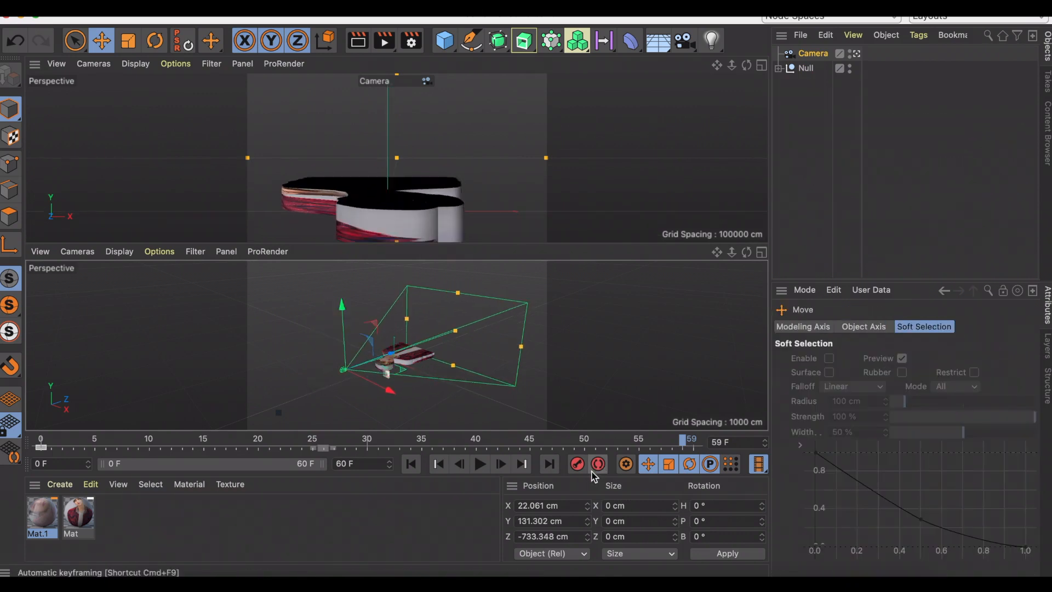
At frame 59, fine-tune the null's rotation slightly about its vertical axis.
click(805, 68)
key(r)
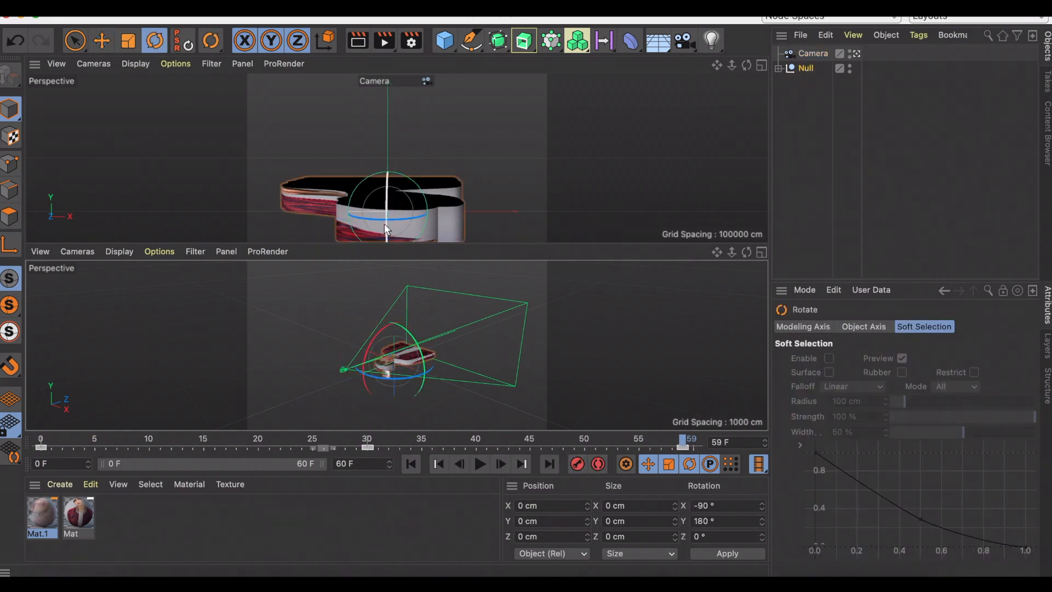
drag(384, 222, 395, 222)
key(super+z)
key(super+z)
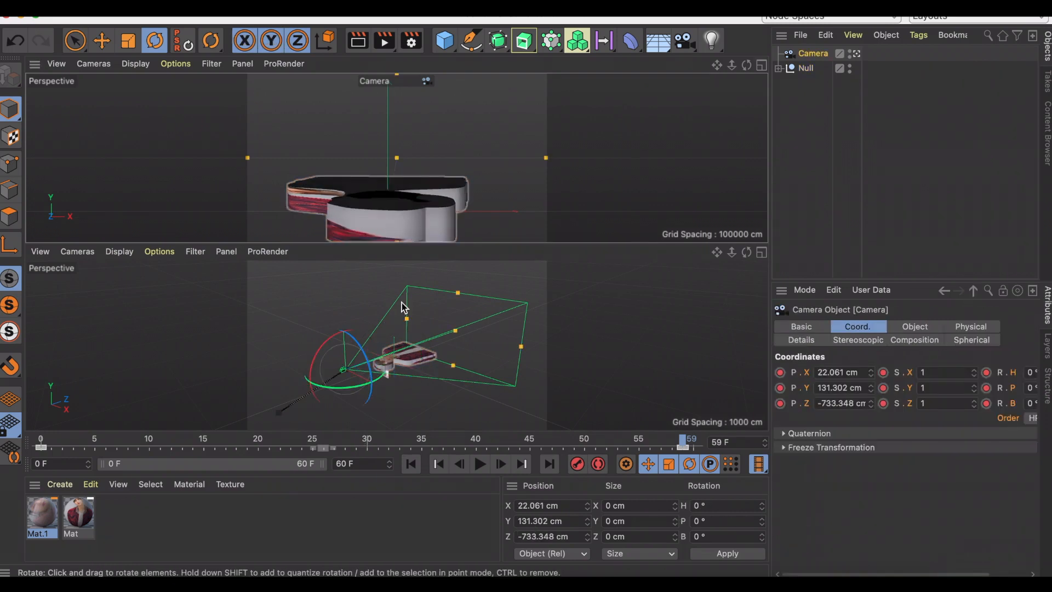
Maximize the camera view, return to frame 0 and play the animation.
click(761, 66)
drag(682, 441, 44, 439)
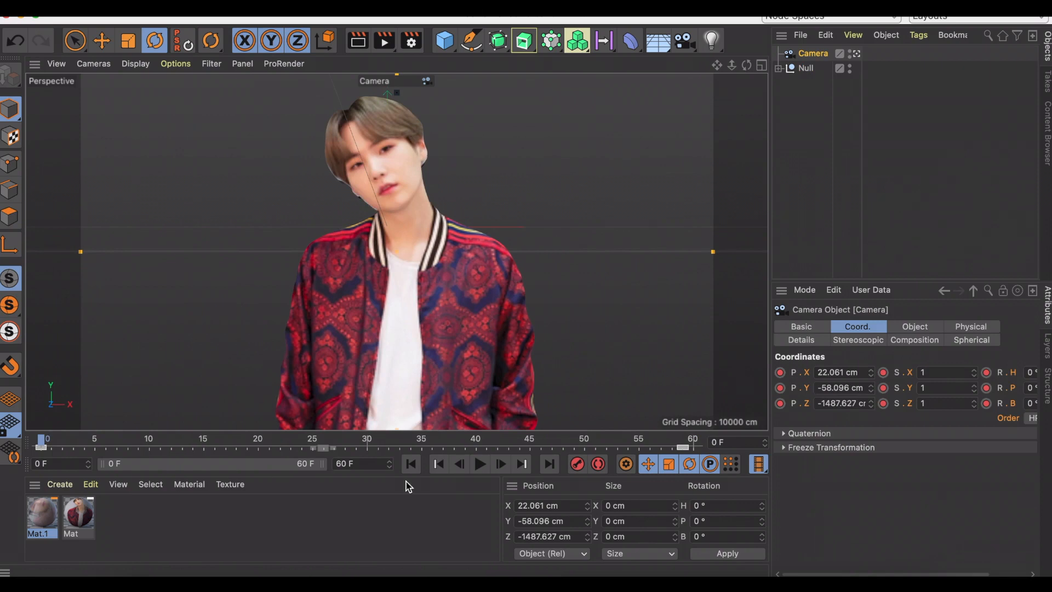
click(482, 466)
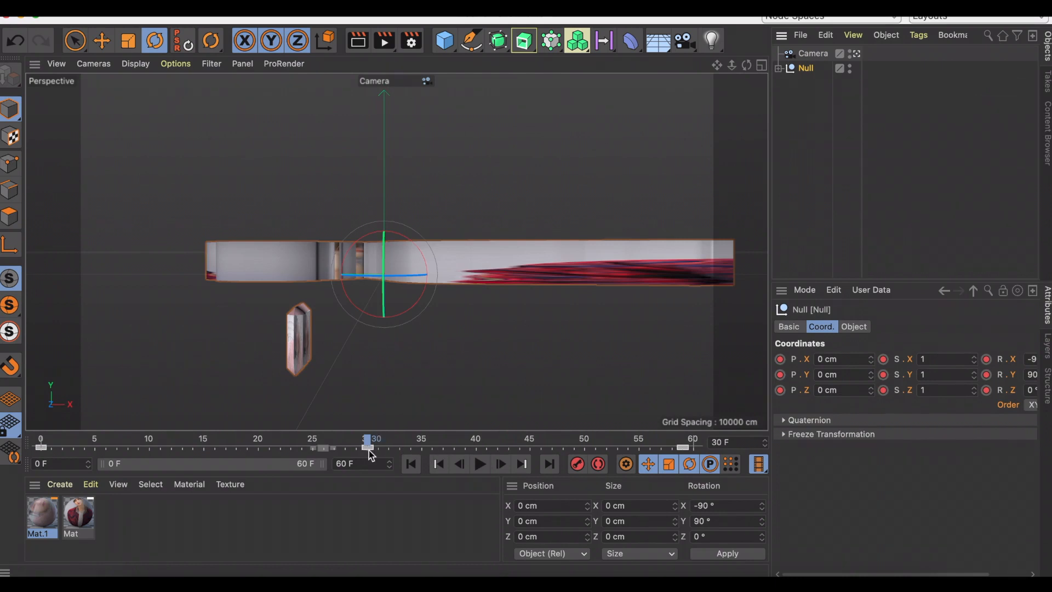
At frame 30, raise the camera to about Y 163 cm and record its keyframe.
drag(383, 251, 415, 247)
mouse_move(399, 291)
mouse_down()
mouse_move(386, 293)
mouse_move(400, 286)
mouse_up()
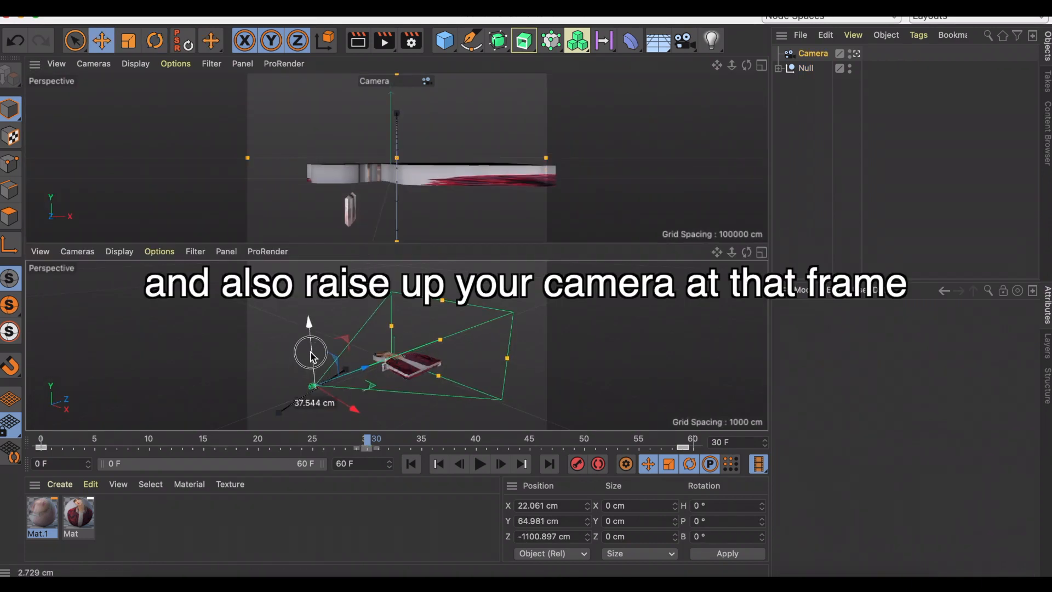
drag(307, 353, 311, 347)
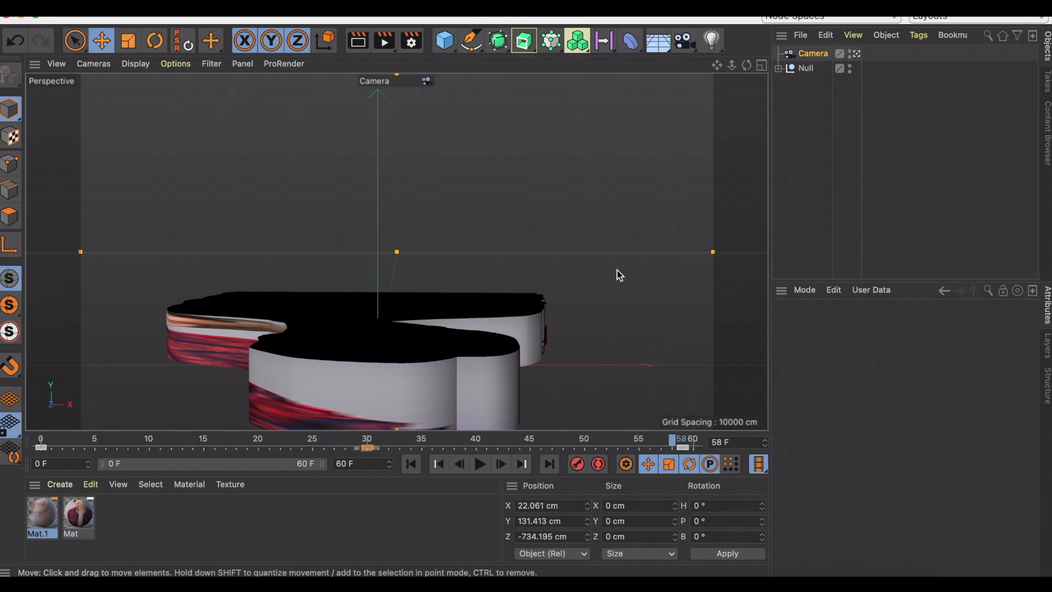
Record a frame 0 keyframe for the Extrude.1 face piece inside the null.
click(779, 69)
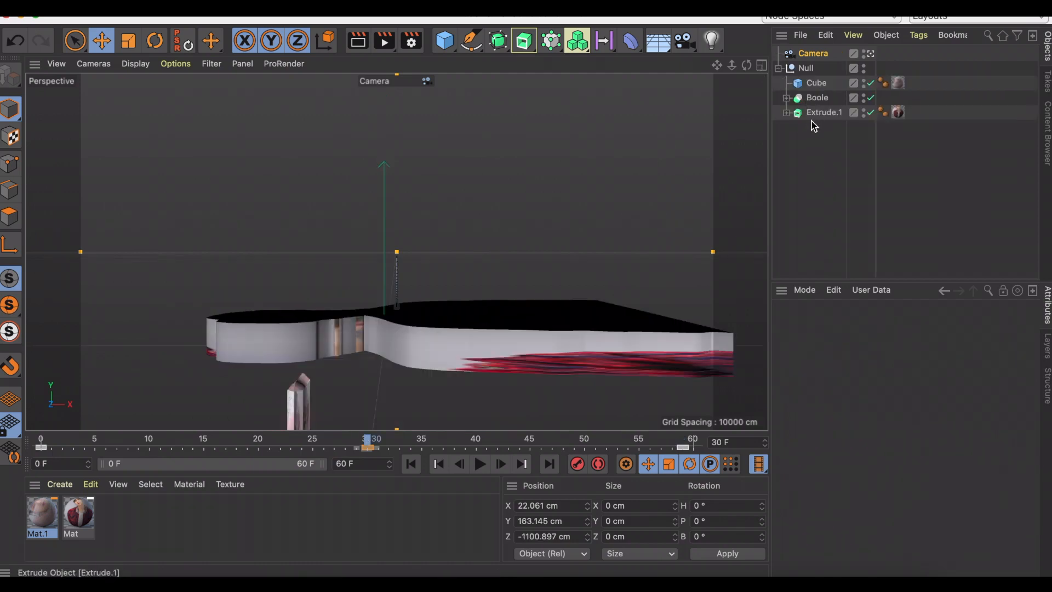
click(821, 116)
drag(367, 441, 32, 442)
click(577, 464)
At frame 30, lift Extrude.1 out of the body to about Z -277 cm and record a keyframe.
click(368, 442)
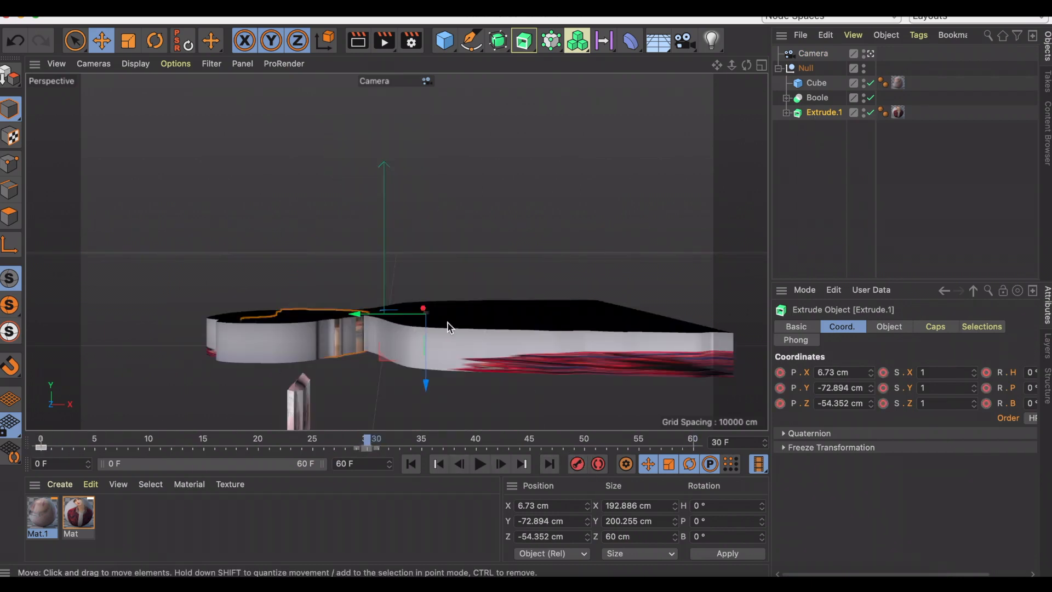
drag(425, 383, 448, 270)
click(577, 464)
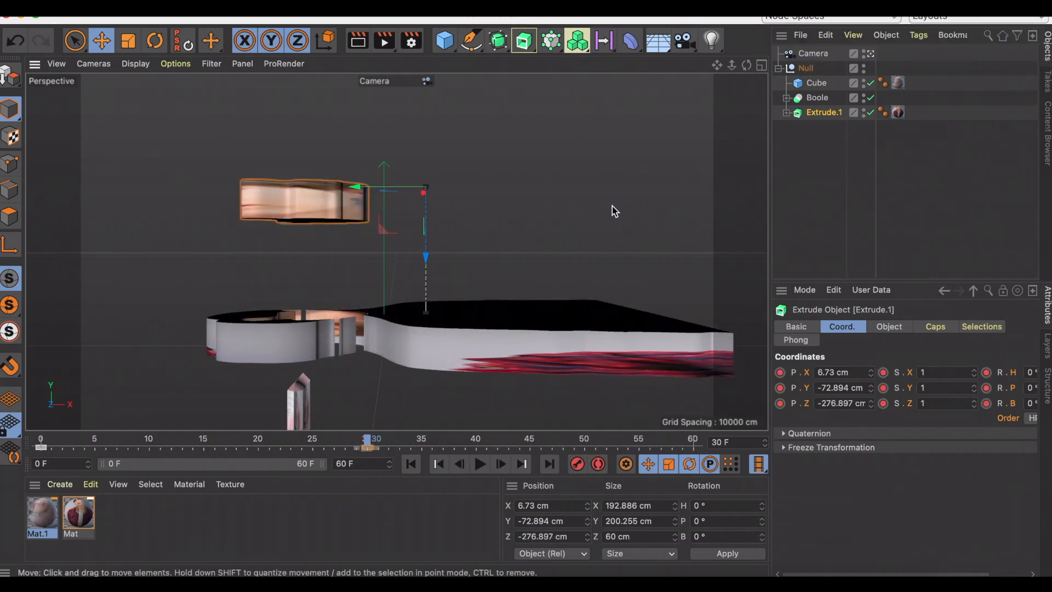
Record the cube's keyframe at frame 0, and at frame 30 lift the cube to about Z -138 cm.
click(819, 84)
drag(274, 439, 1, 440)
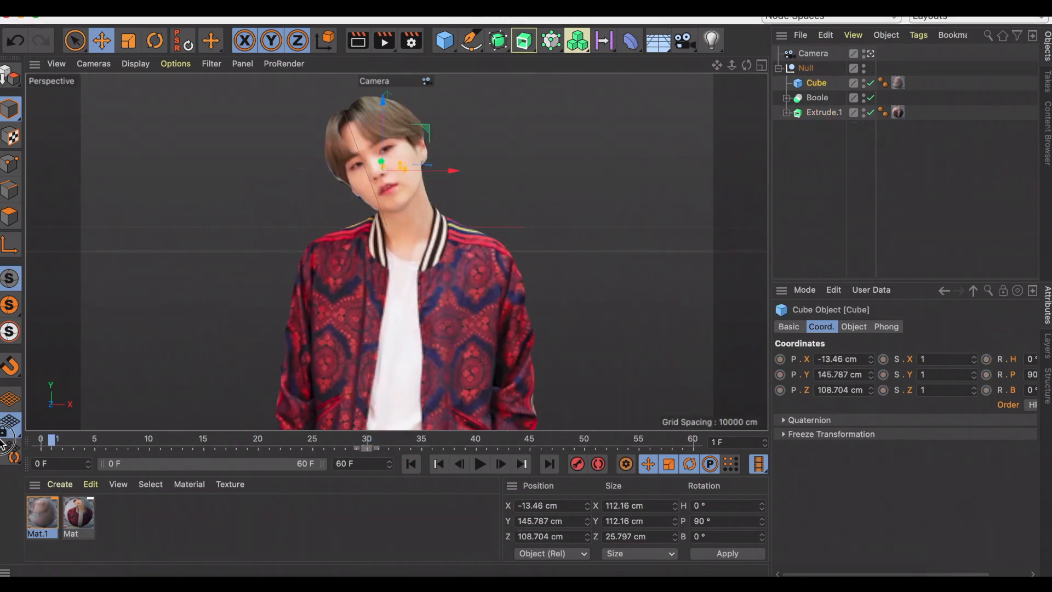
click(577, 463)
click(368, 444)
drag(300, 361, 299, 241)
At frame 59, spin the cube to H 90°, about P -519° and B -90°, record its keyframe, and play the animation.
click(685, 444)
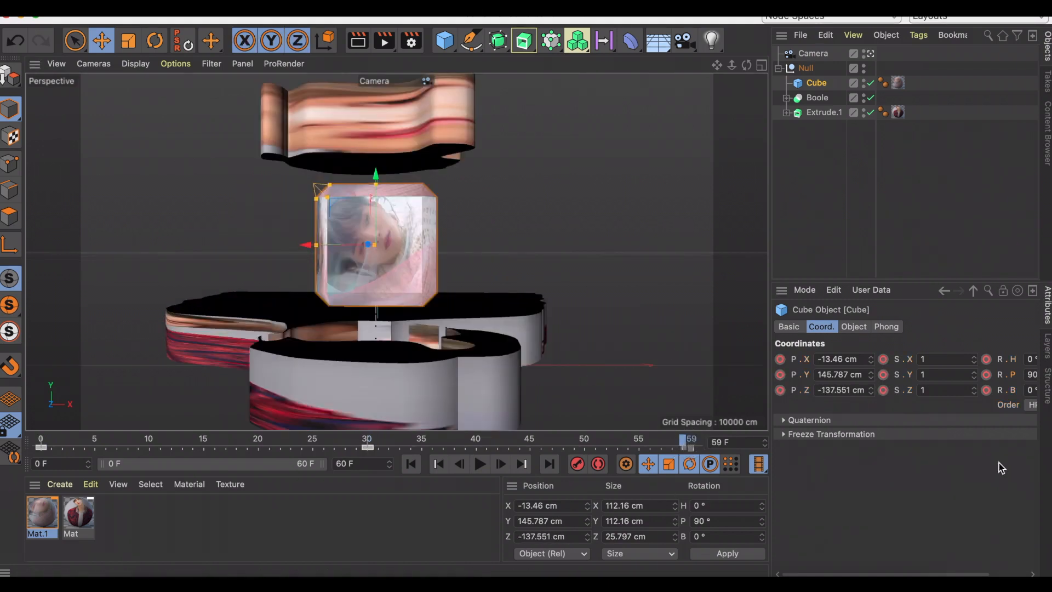
key(r)
drag(390, 248, 472, 253)
drag(339, 249, 185, 262)
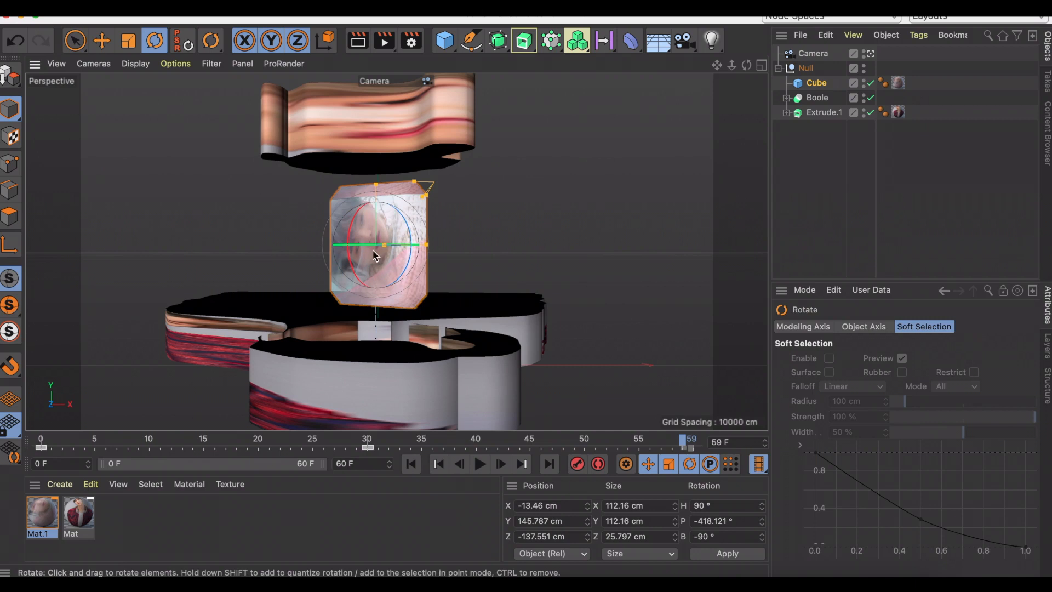
drag(362, 243, 615, 247)
drag(353, 248, 228, 284)
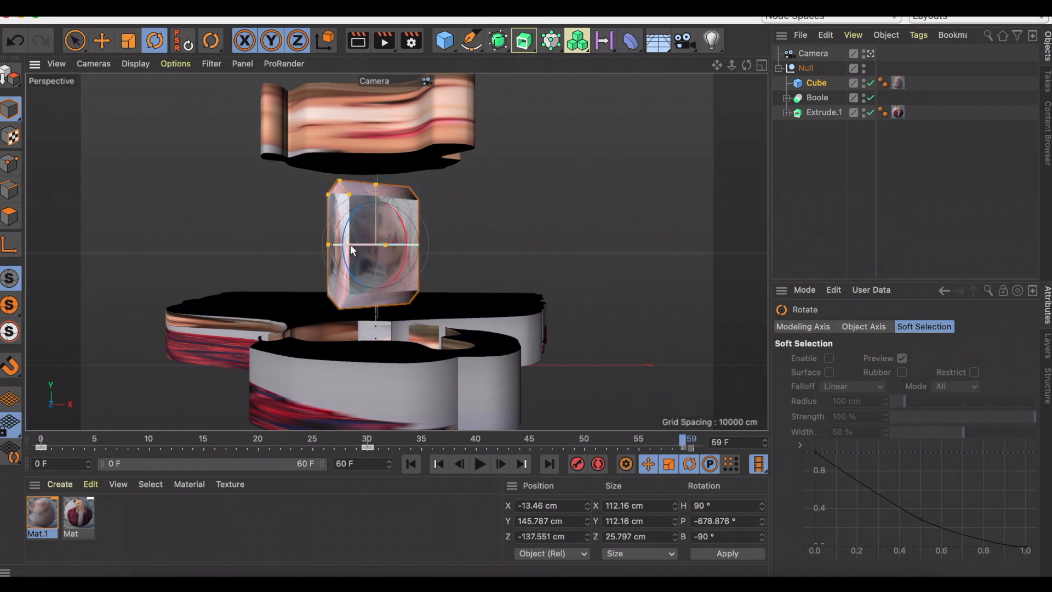
drag(352, 251, 592, 395)
click(578, 464)
click(412, 465)
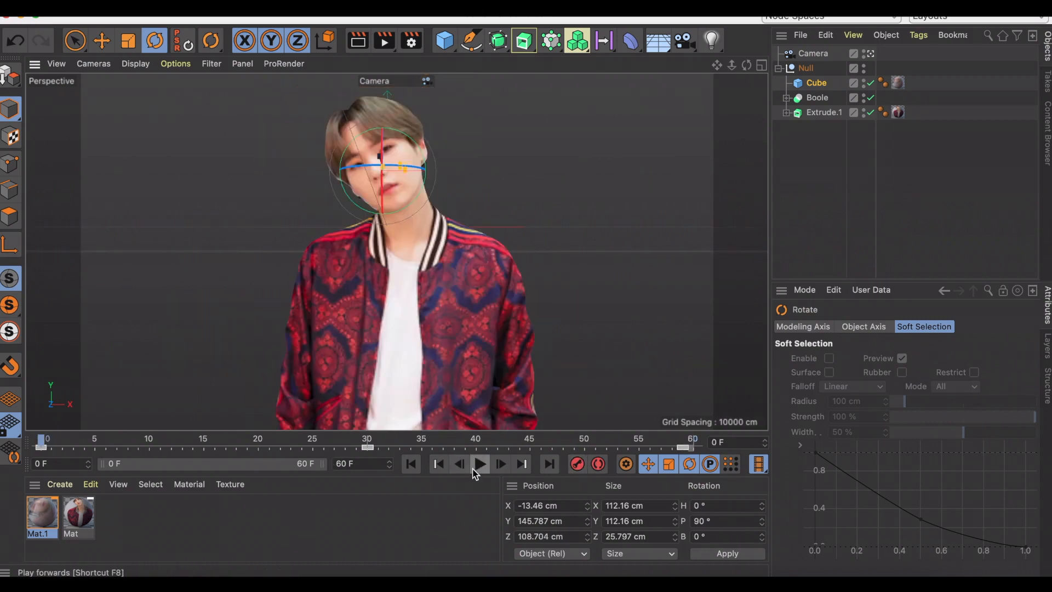
click(476, 470)
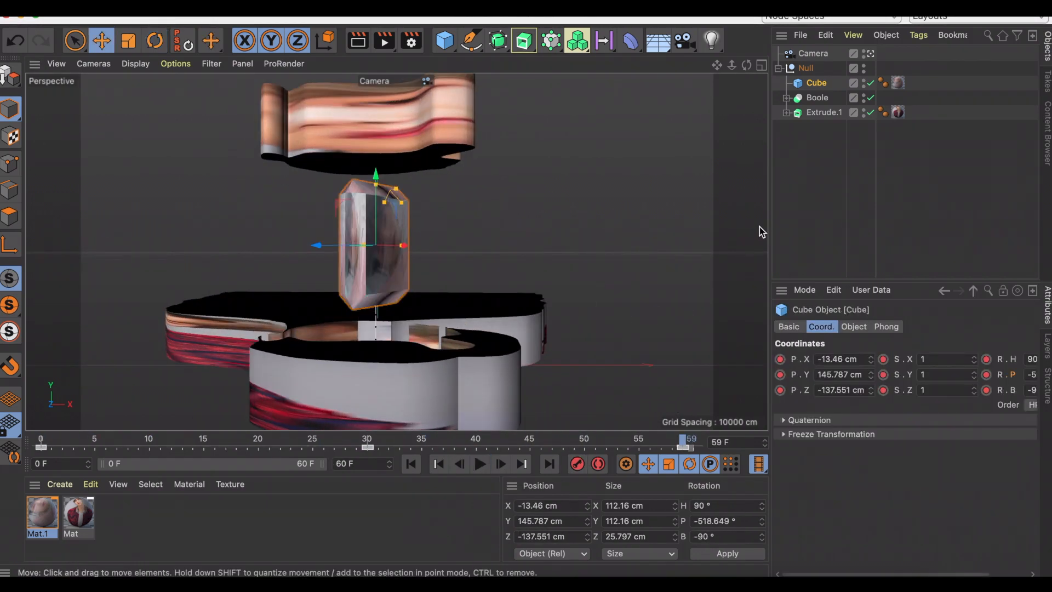
Open the F-Curve timeline and view the null's Position X, Y and Z curves.
click(836, 9)
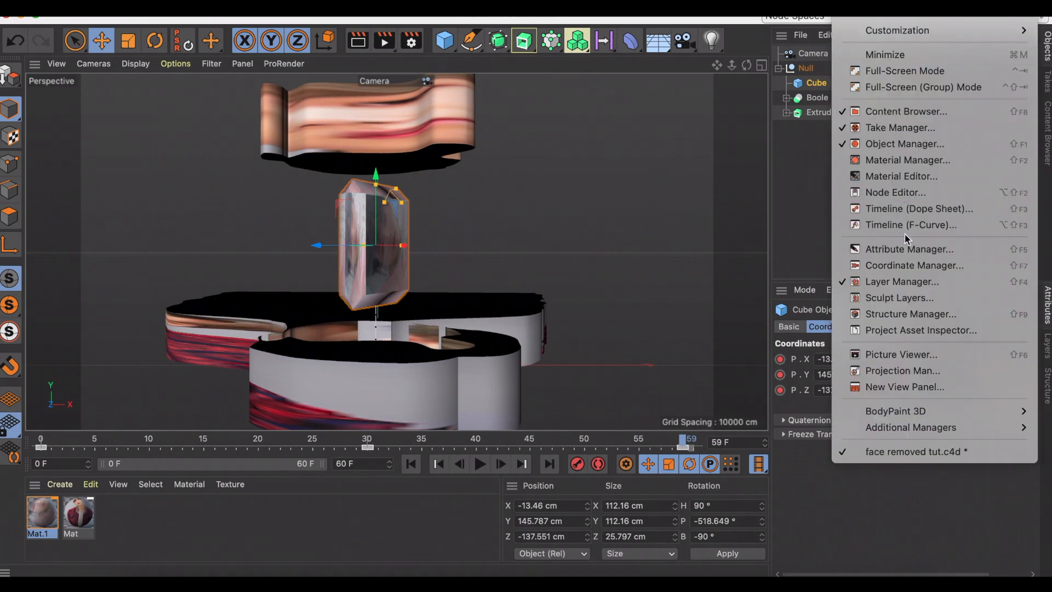
click(888, 225)
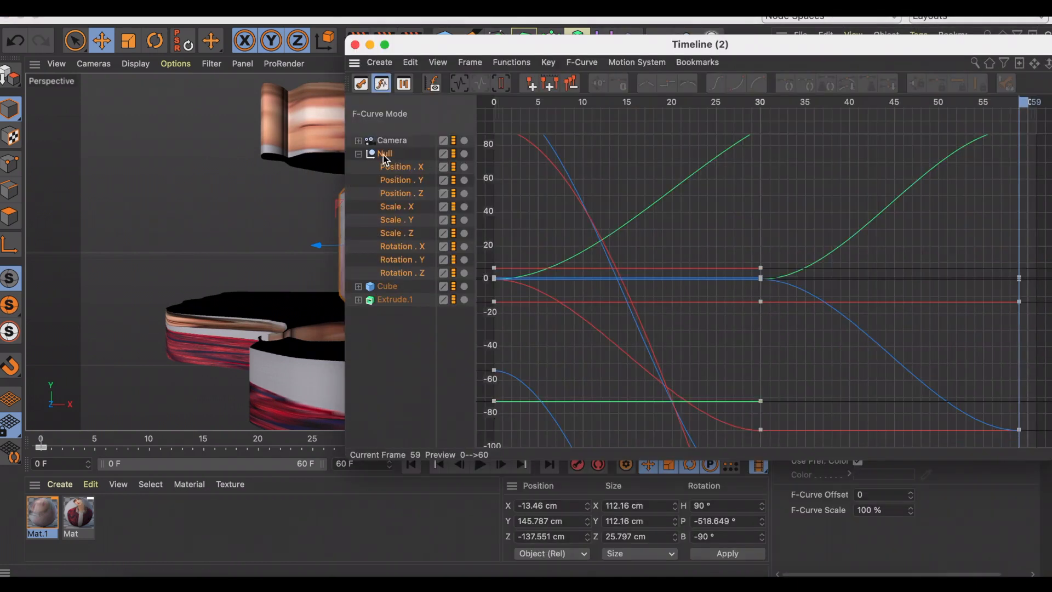
click(402, 168)
click(403, 181)
click(408, 194)
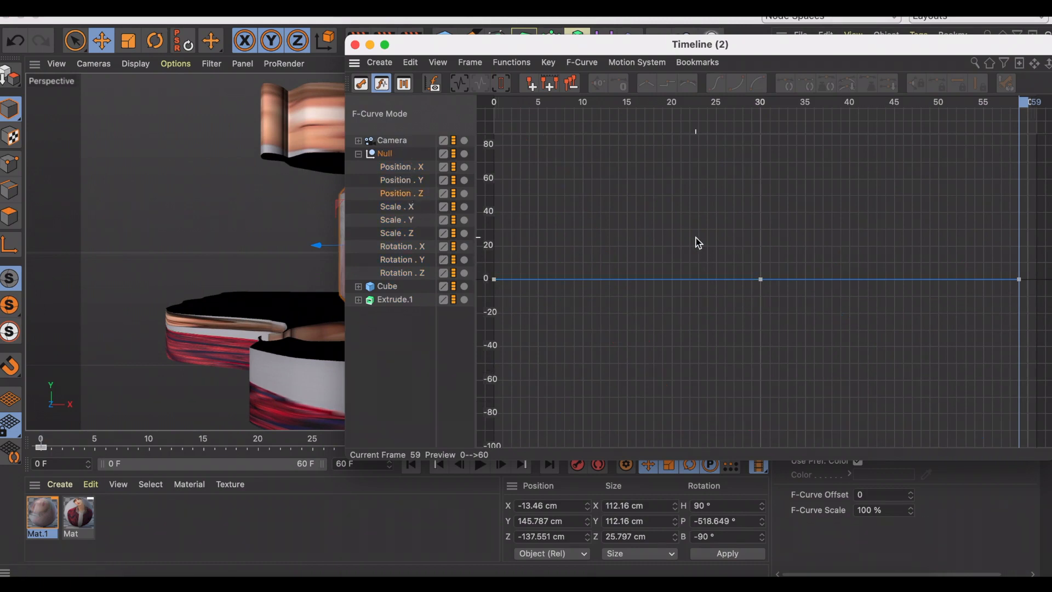
Ease the null's Rotation X curve by lengthening the tangents at frames 0 and 30 to roughly mid-span.
click(403, 246)
click(503, 149)
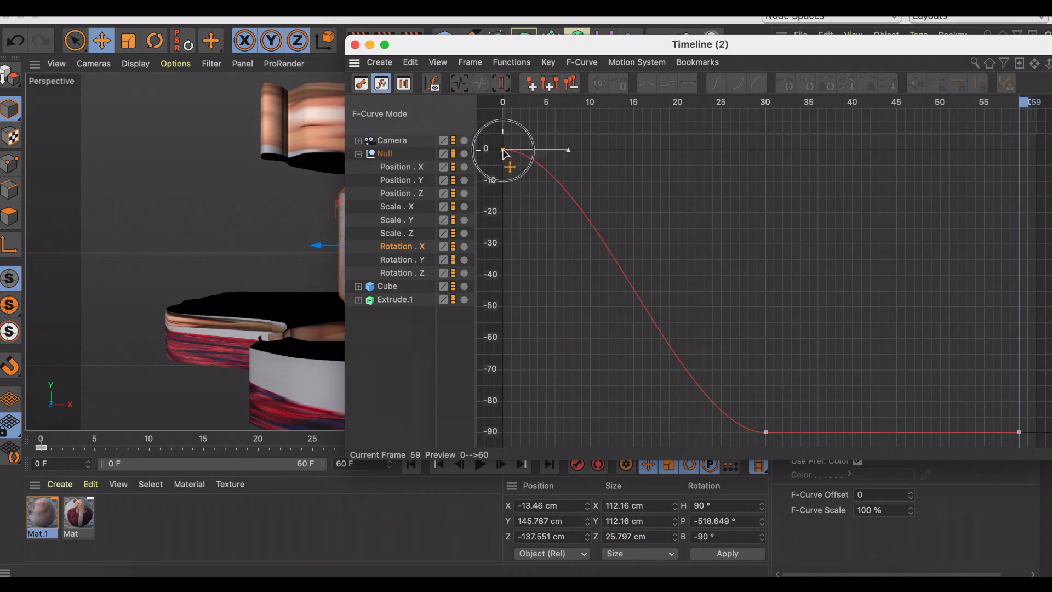
drag(570, 154, 634, 157)
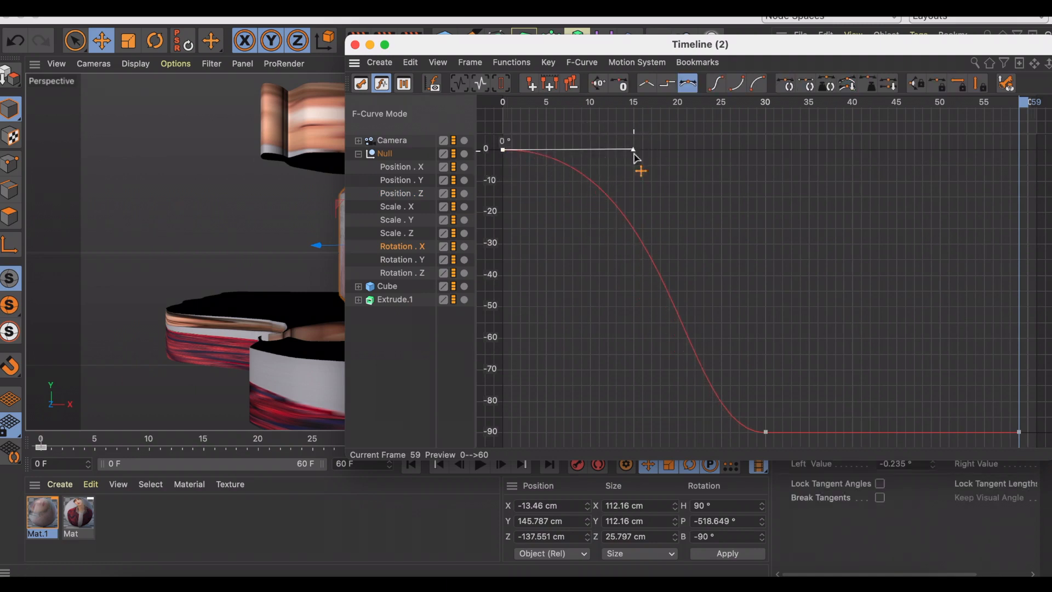
click(767, 432)
drag(705, 433, 645, 433)
click(503, 150)
drag(635, 152, 620, 153)
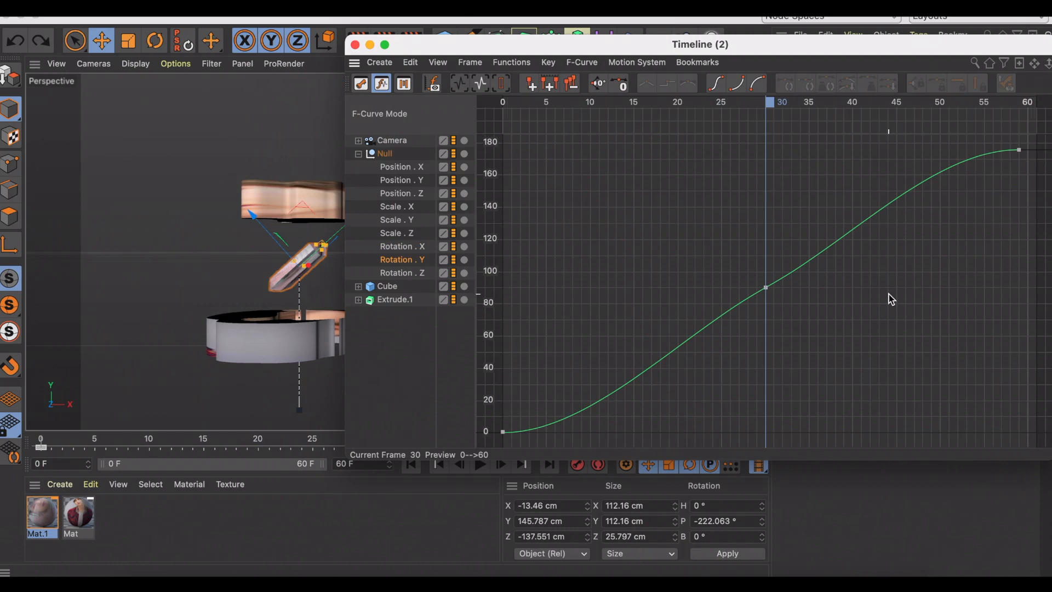
Ease the null's Rotation Y curve by lengthening the tangents at frames 0 and 59 and steepening the frame 30 tangent.
click(503, 432)
drag(568, 433, 598, 433)
click(1019, 150)
drag(955, 150, 911, 153)
click(765, 287)
drag(828, 254, 822, 227)
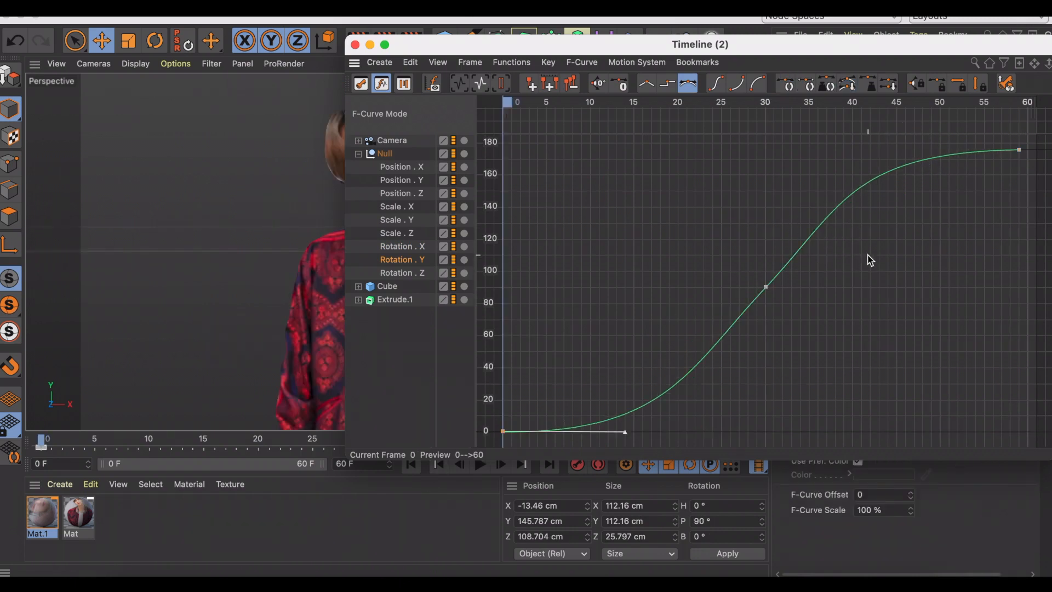
Move the timeline window off the camera view and play the eased animation from frame 0.
drag(537, 51, 812, 32)
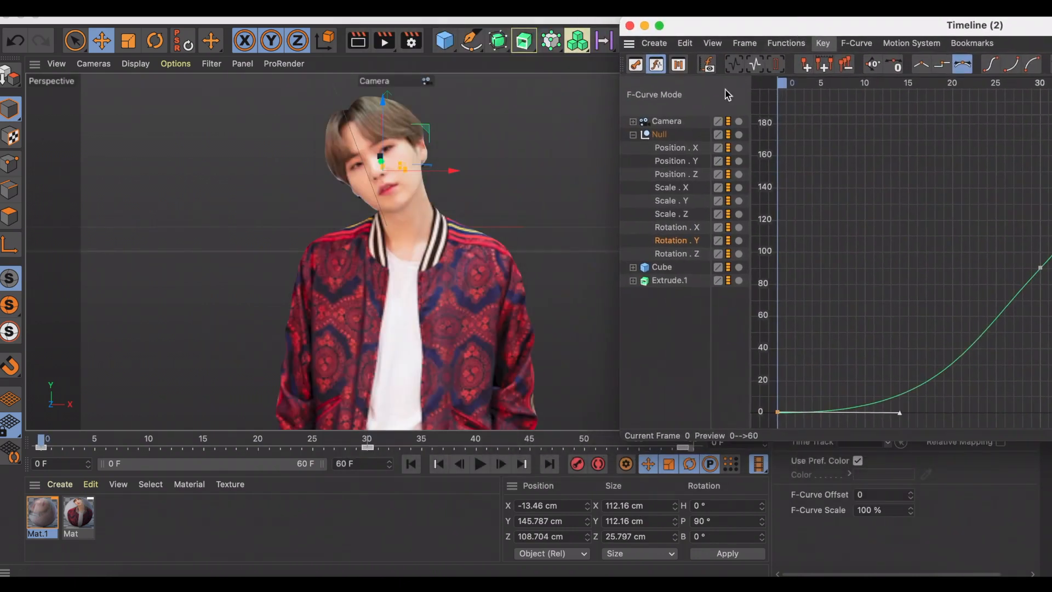
click(415, 468)
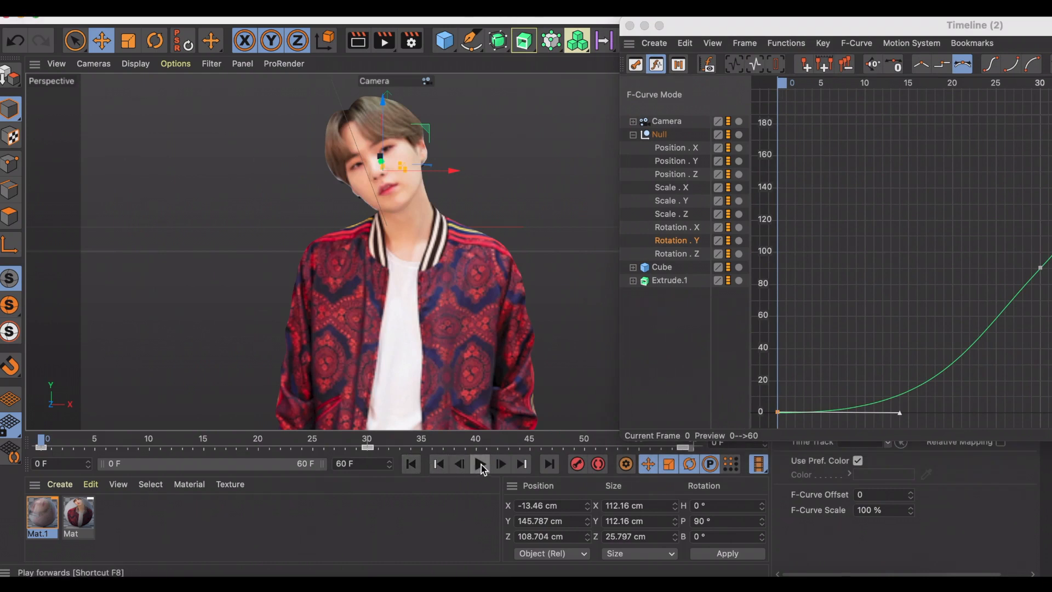
click(480, 466)
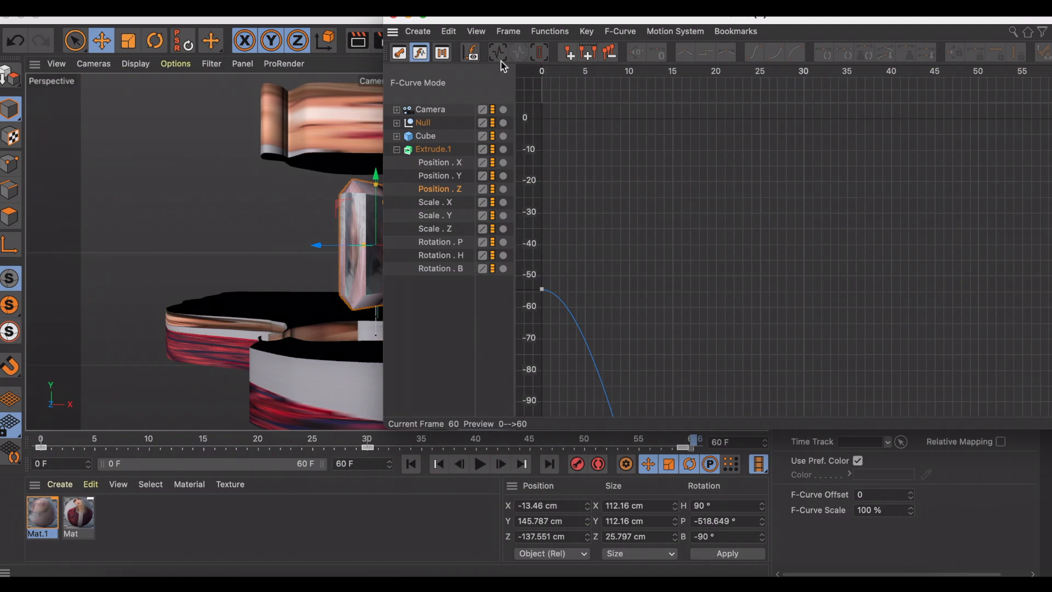
Ease Extrude.1's Position Z curve by lengthening the tangents at frames 0 and 30, and close the timeline window.
click(1041, 402)
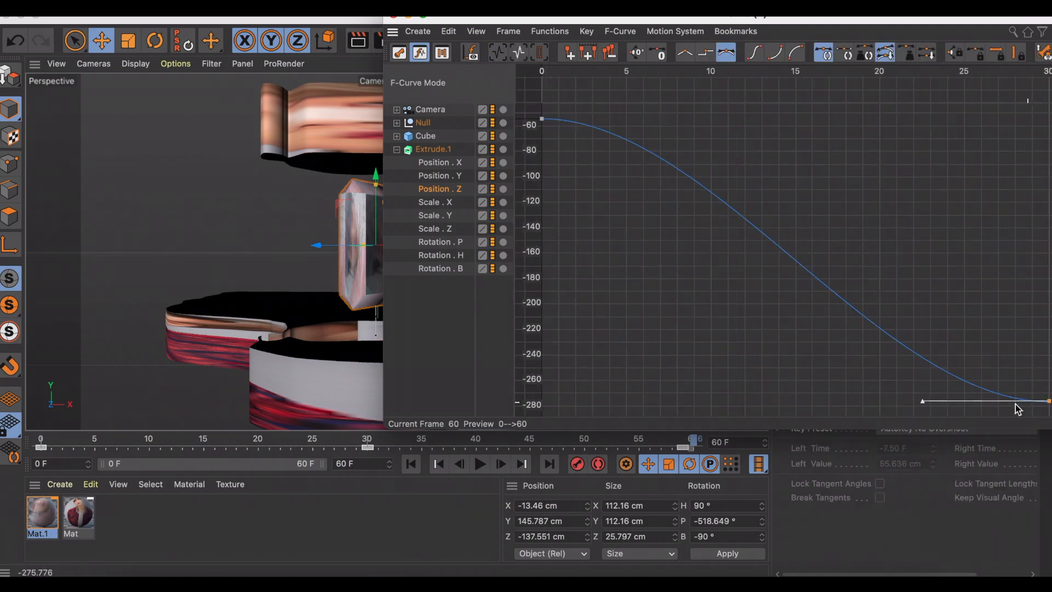
drag(923, 402, 824, 401)
click(543, 119)
drag(668, 119, 818, 120)
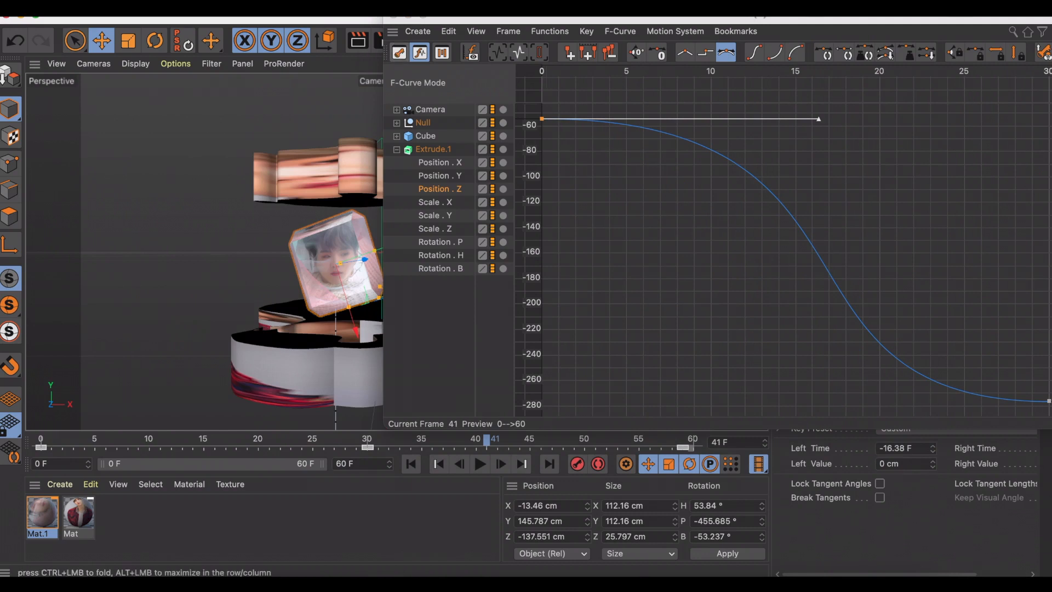
click(394, 17)
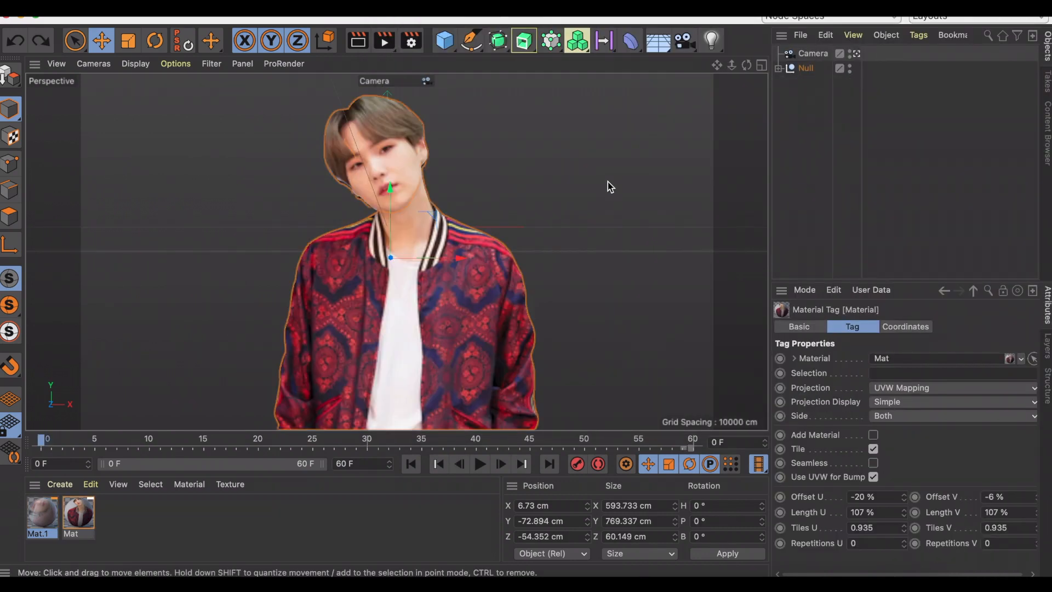
Add a torus with a P rotation of 90° and scale it up uniformly to about 9133 cm across.
click(445, 40)
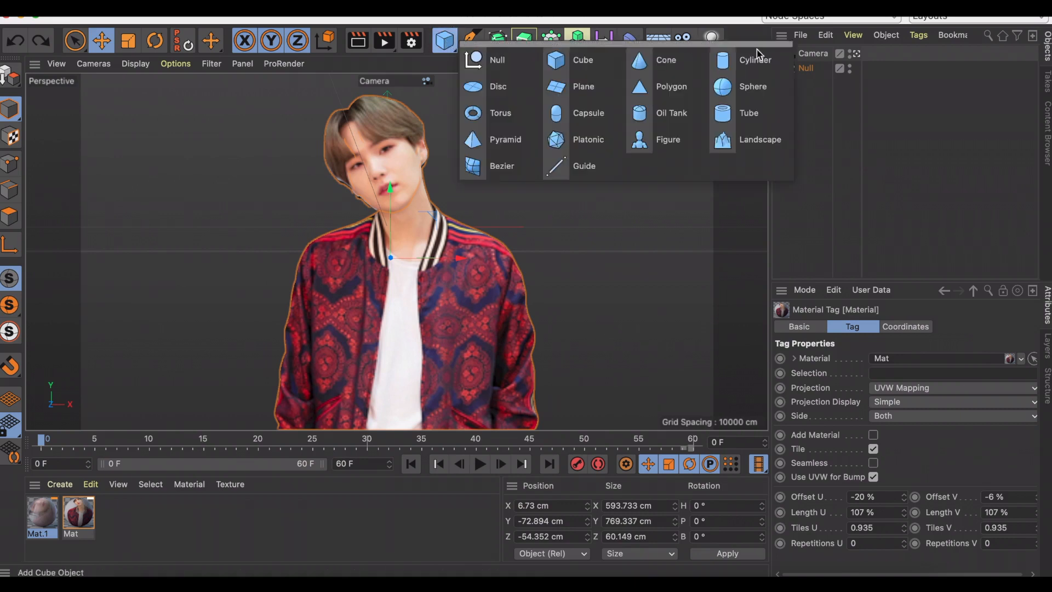
click(505, 117)
scroll(996, 384, right, 3)
click(1000, 377)
text(90)
key(Return)
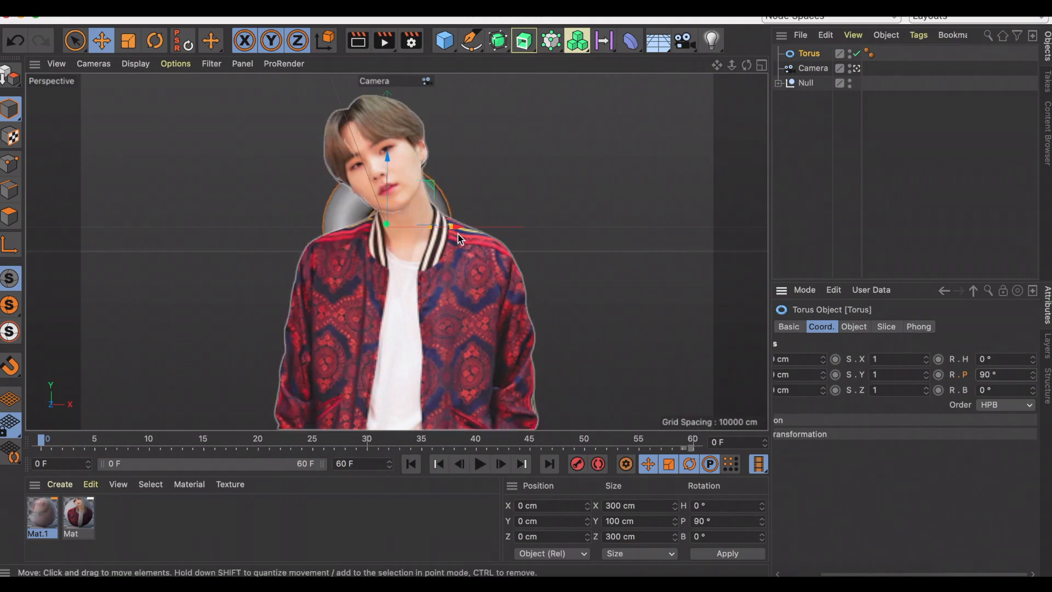
key(t)
drag(460, 226, 737, 209)
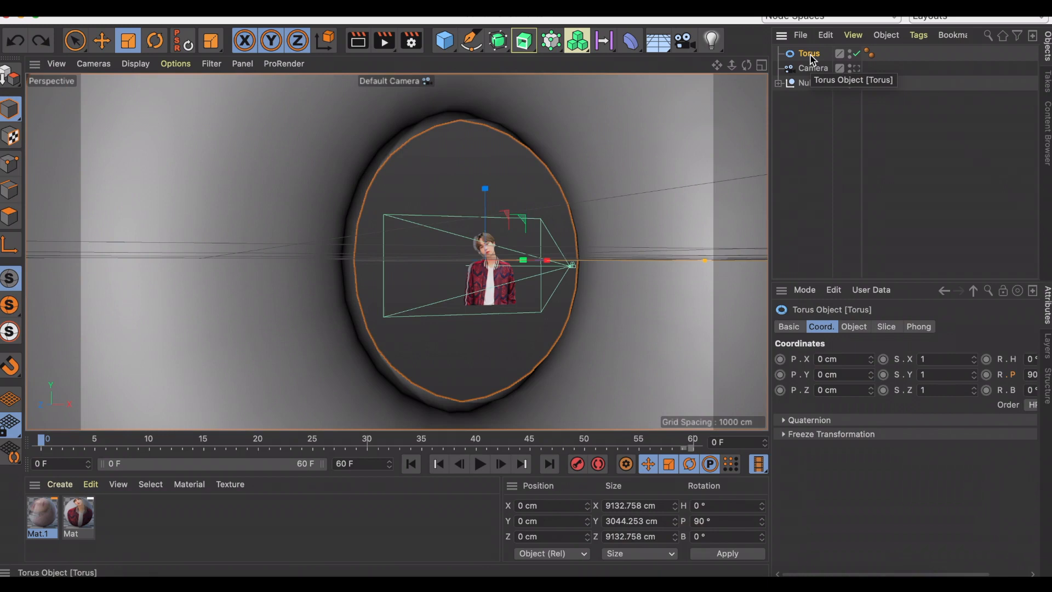
Make the torus editable and stretch it along its Y axis to more than 14,000 cm.
key(c)
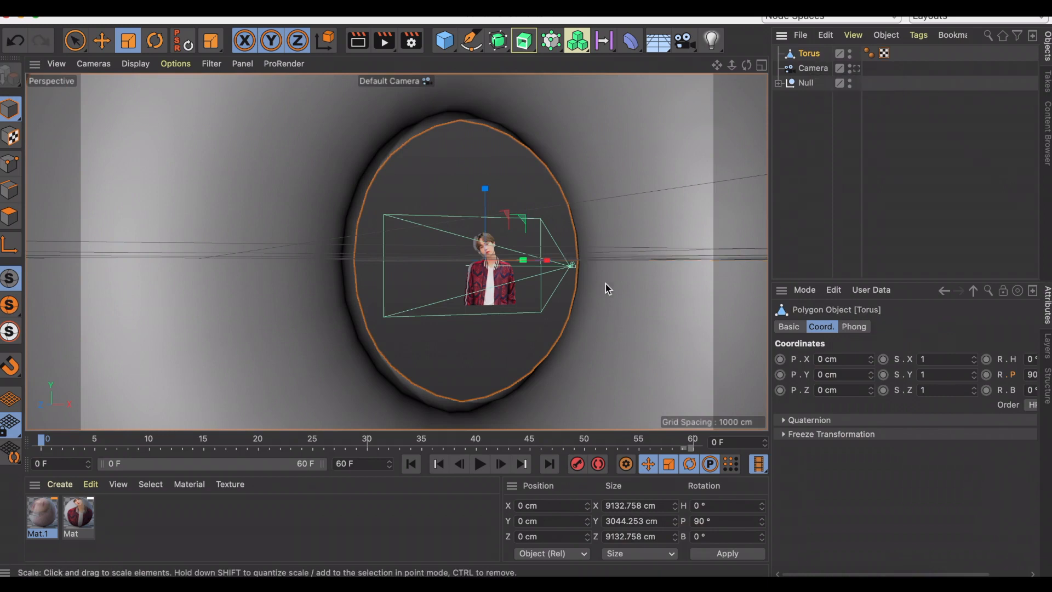
alt+drag(485, 261, 646, 348)
scroll(645, 347, down, 5)
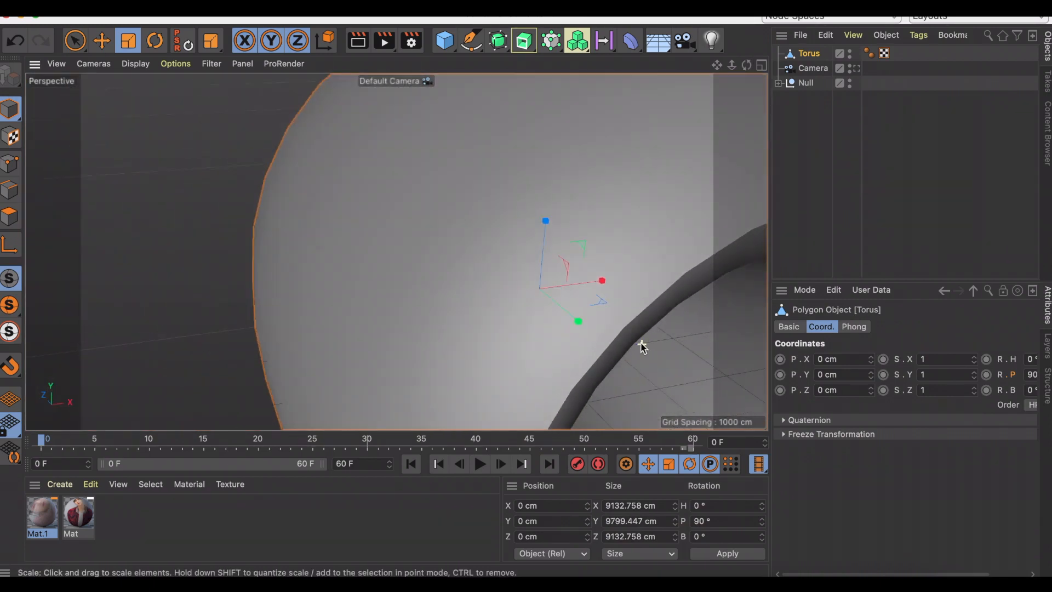
alt+middle_drag(629, 345, 512, 284)
scroll(470, 248, up, 5)
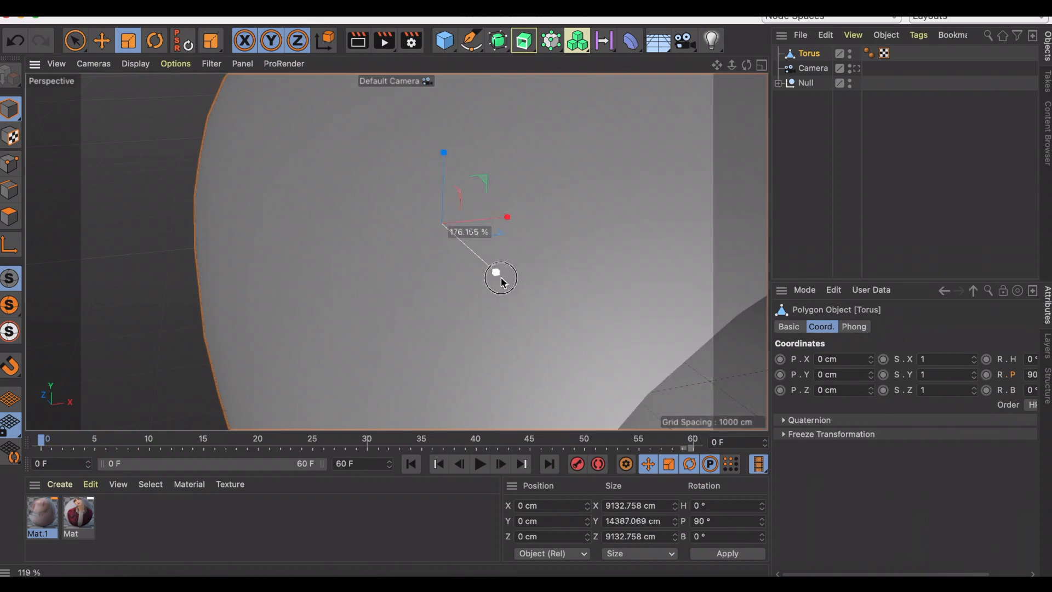
Add a cylinder and set its P rotation to 90°.
drag(444, 40, 752, 60)
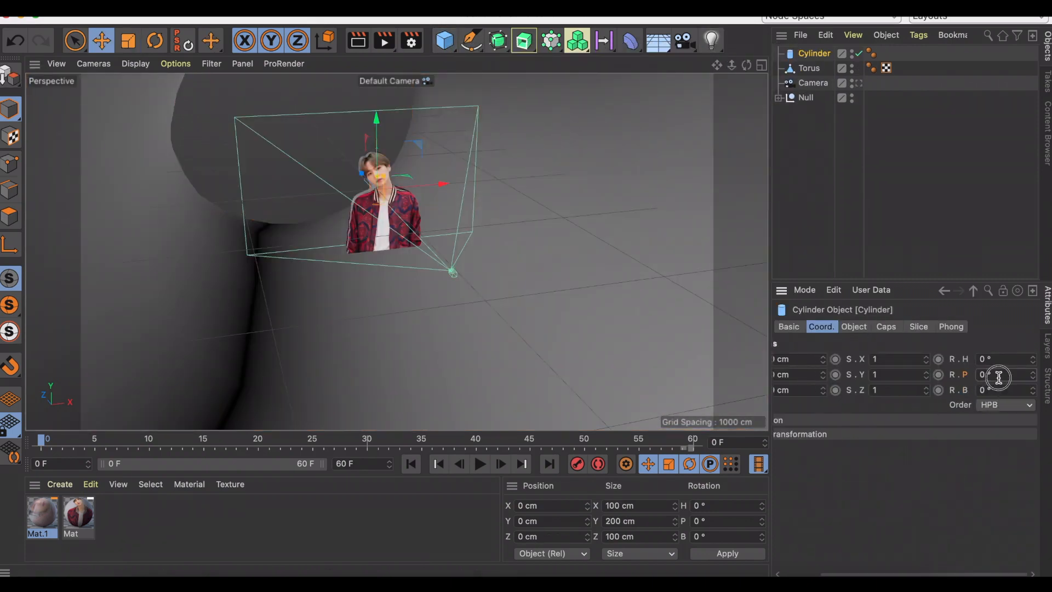
key(Return)
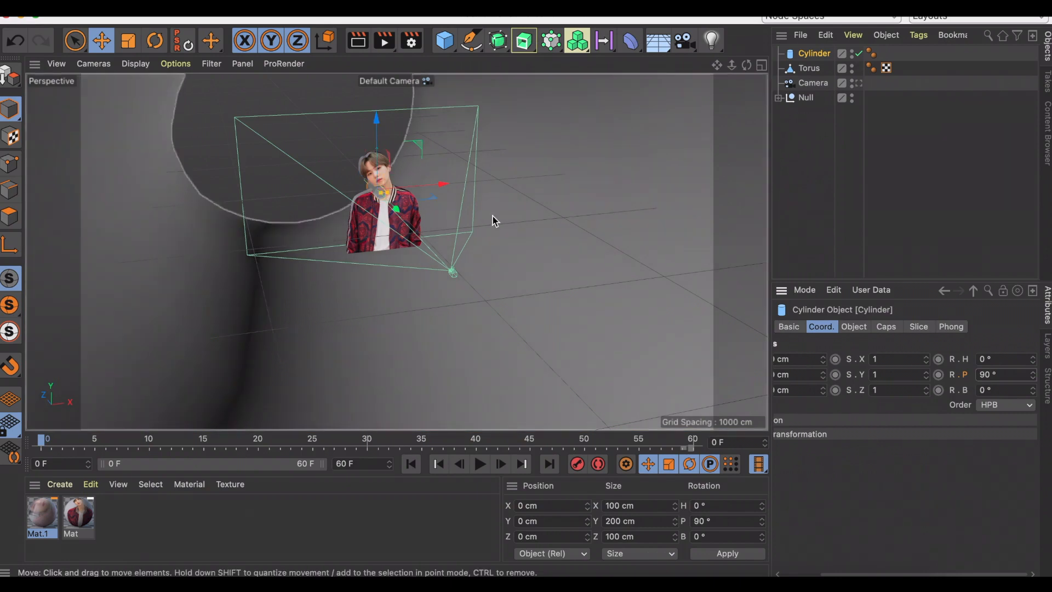
Scale the cylinder up uniformly to about 5283 cm across and 10,566 cm long, and move it back along Z behind the figure.
key(t)
drag(467, 185, 642, 167)
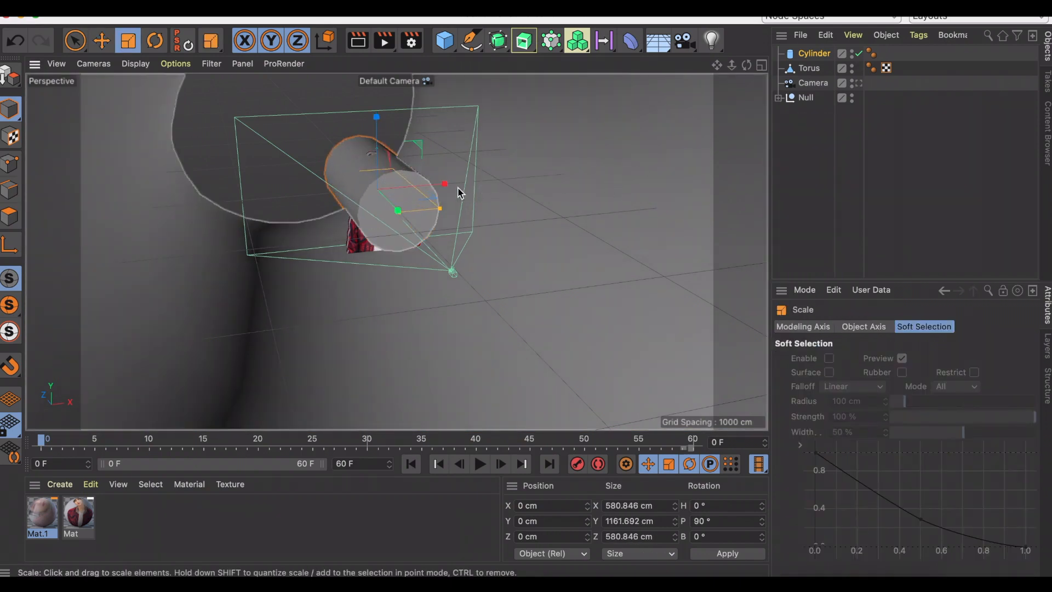
drag(476, 188, 507, 178)
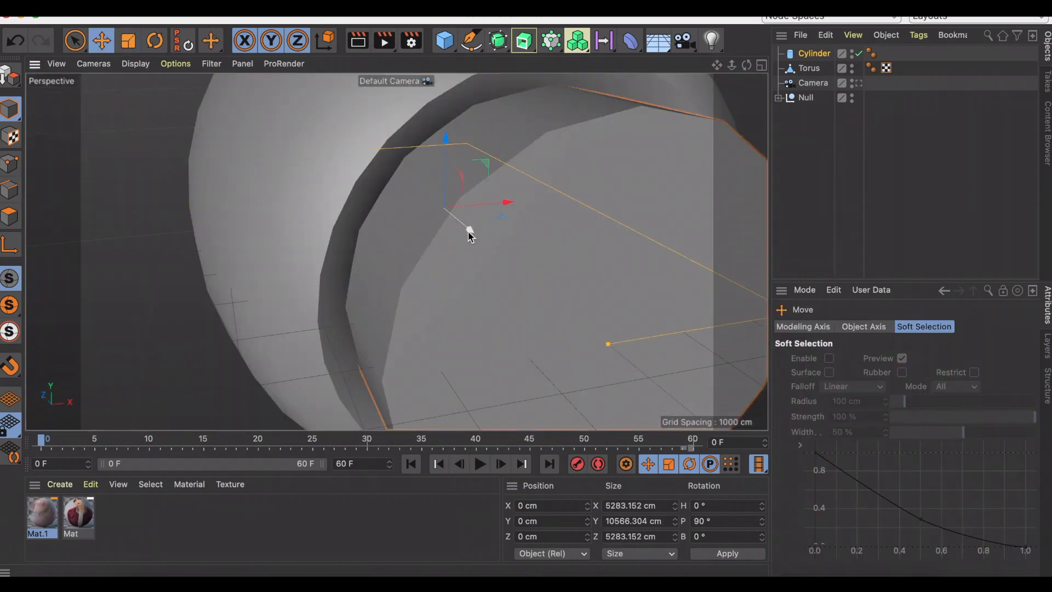
drag(466, 228, 404, 189)
scroll(421, 203, up, 5)
drag(718, 65, 473, 40)
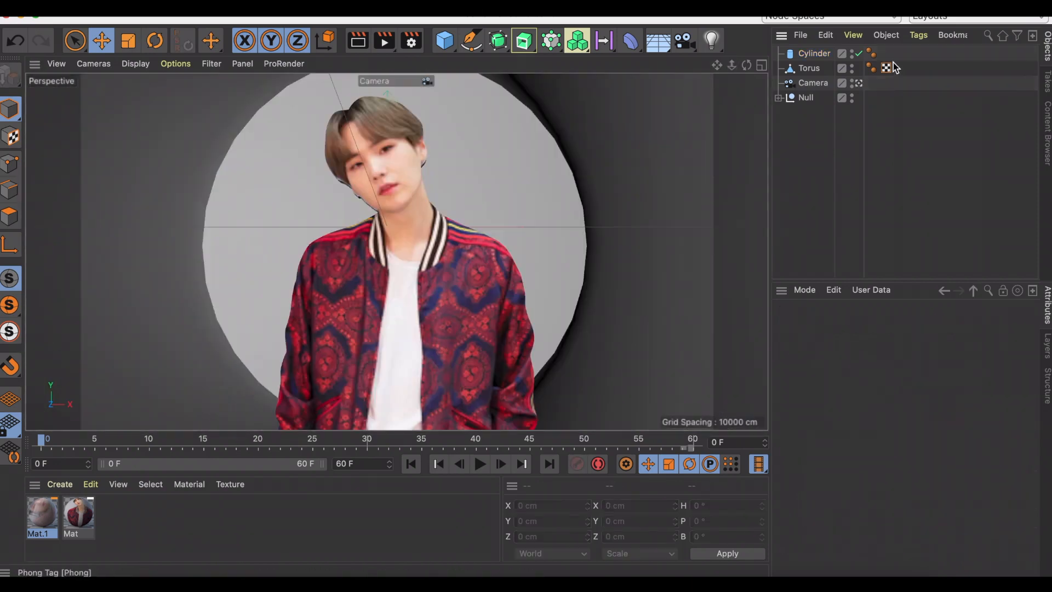
Nest the cylinder and torus together inside the Null.
drag(905, 68, 796, 55)
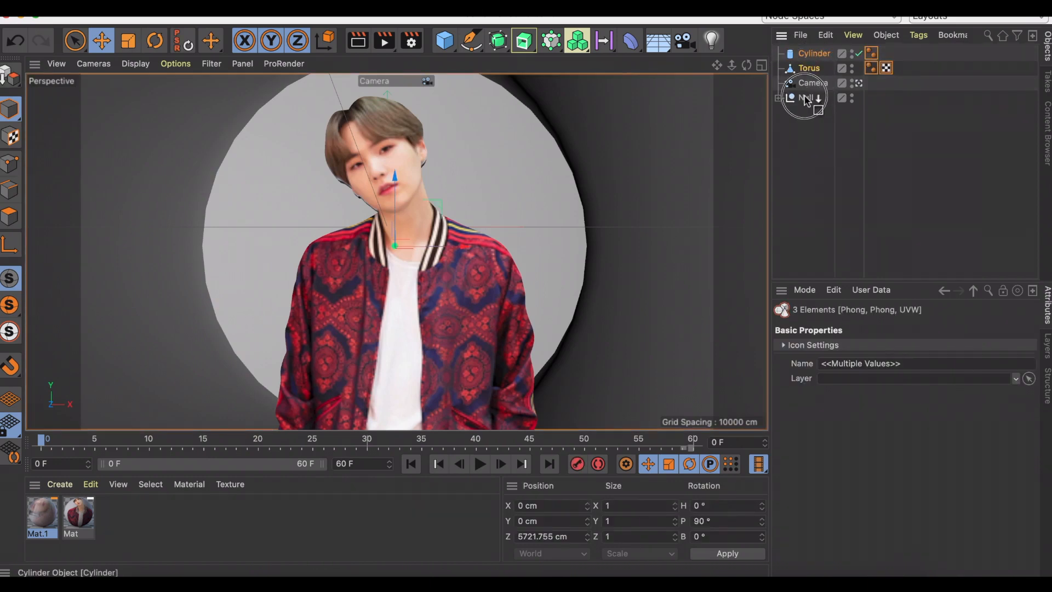
drag(805, 101, 805, 99)
Create a default material with the purple light-streak image as its color texture, and apply it to the cylinder and torus.
click(60, 484)
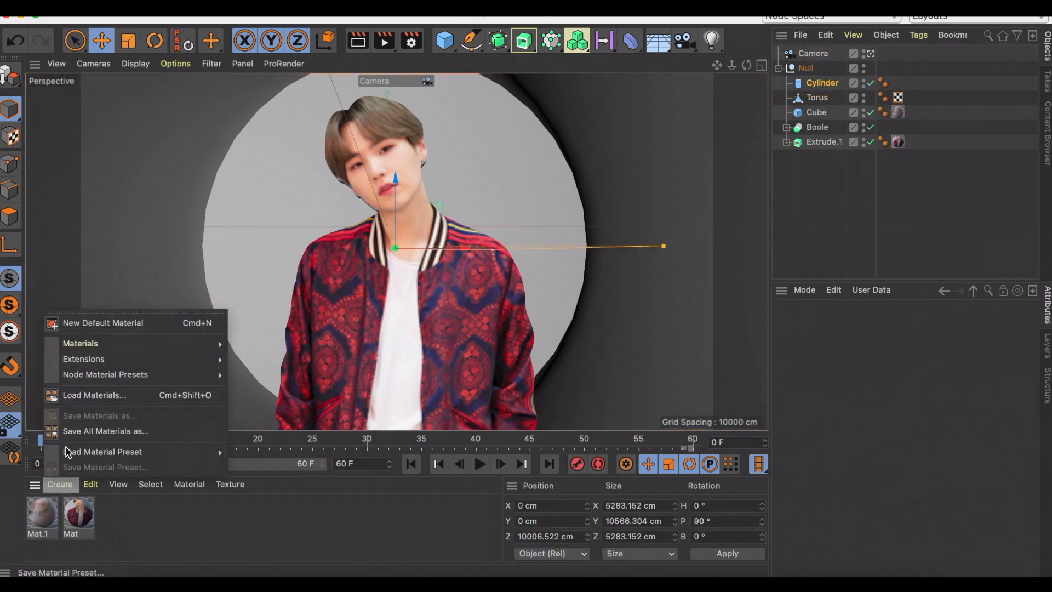
click(86, 322)
double_click(48, 515)
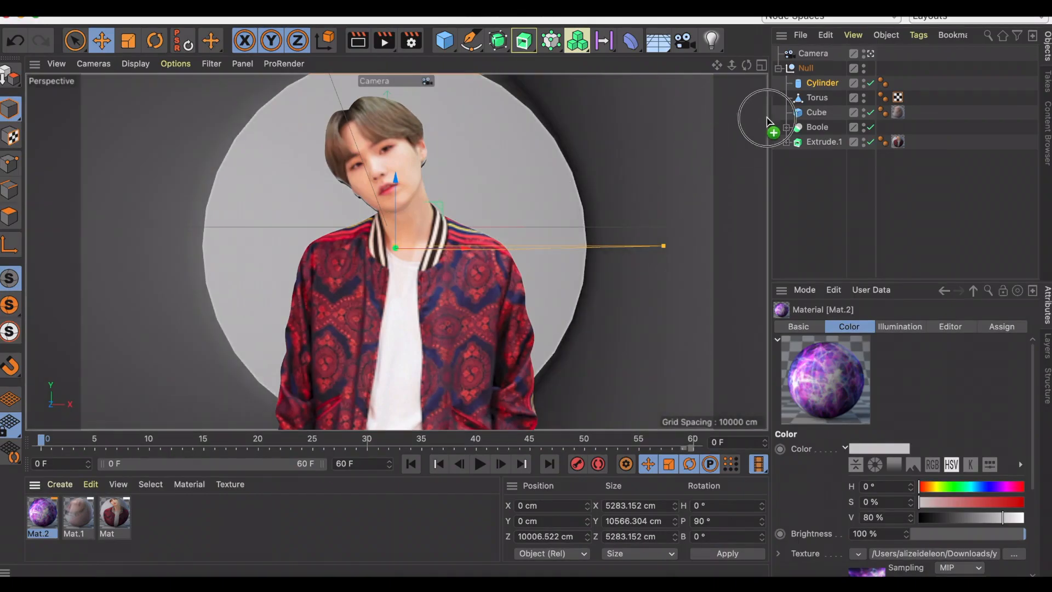
drag(826, 85, 811, 96)
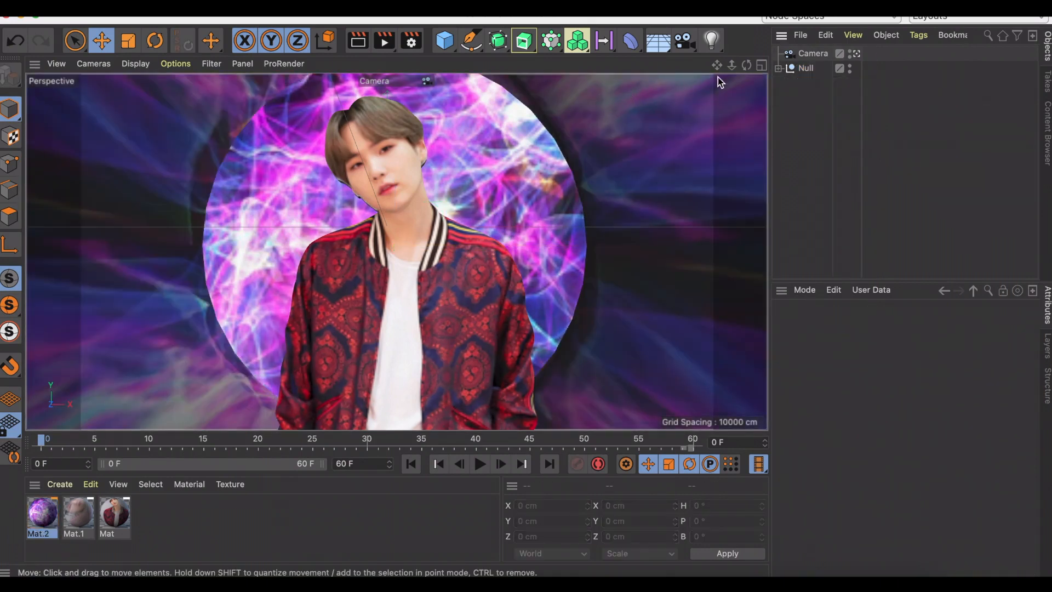
Add a light and move it up and in front of the figure, to about Y 127 cm and Z -1056 cm.
click(714, 46)
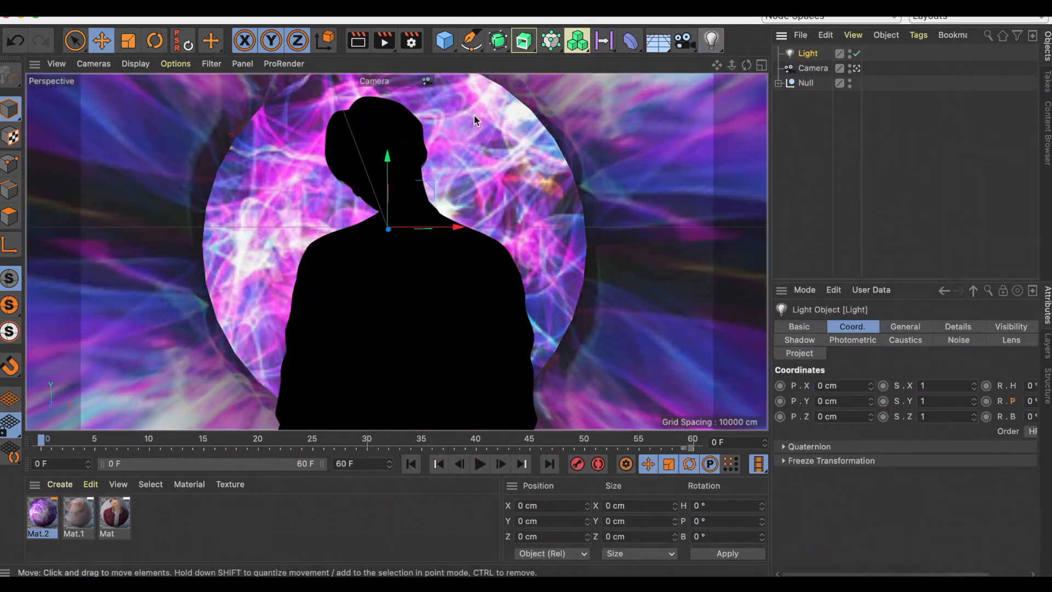
click(425, 82)
drag(261, 205, 279, 189)
click(426, 81)
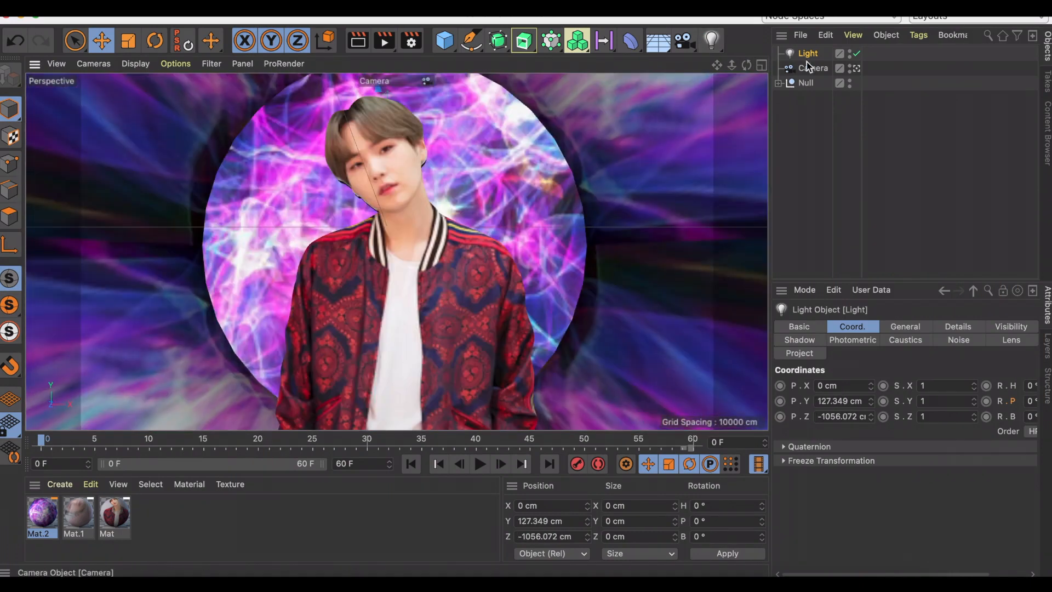
Set the light's shadow type to Shadow Maps (Soft) and deselect the light.
click(906, 326)
click(910, 488)
click(912, 502)
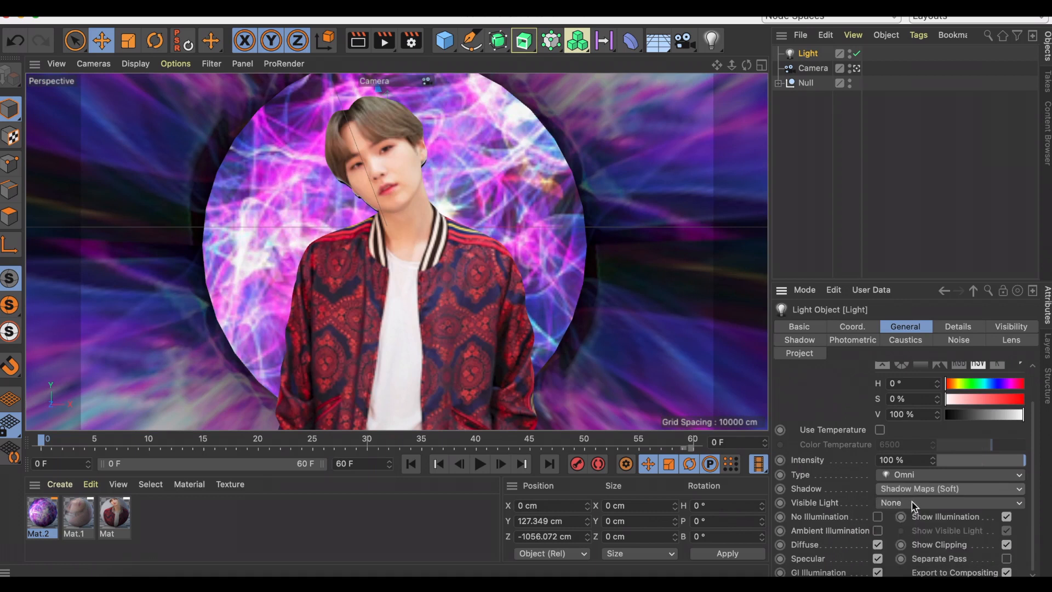
click(813, 230)
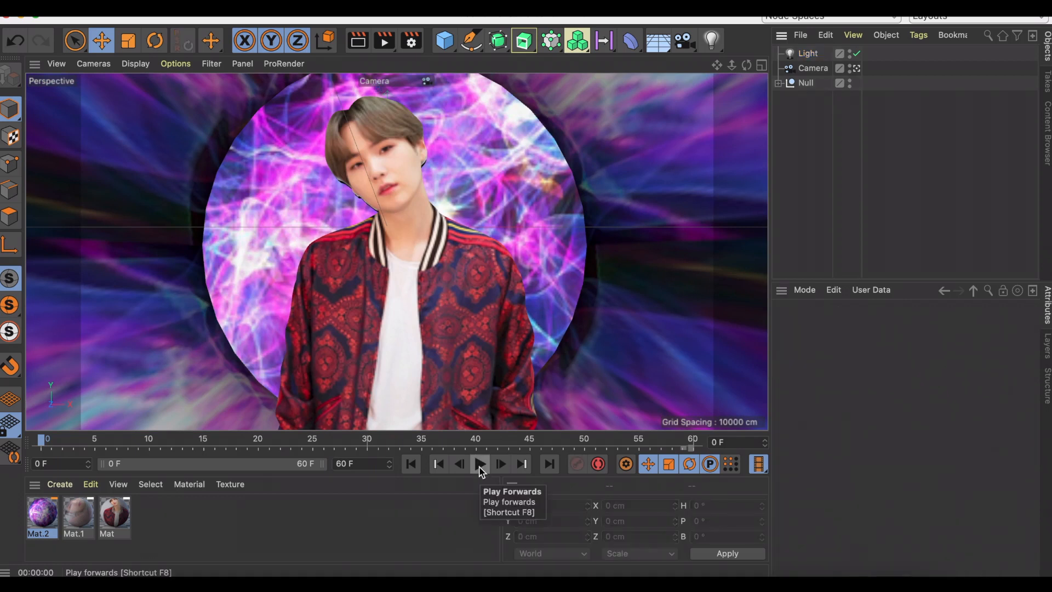
Play the animation through the camera to check it, stop playback, and start rendering it to the Picture Viewer.
click(479, 467)
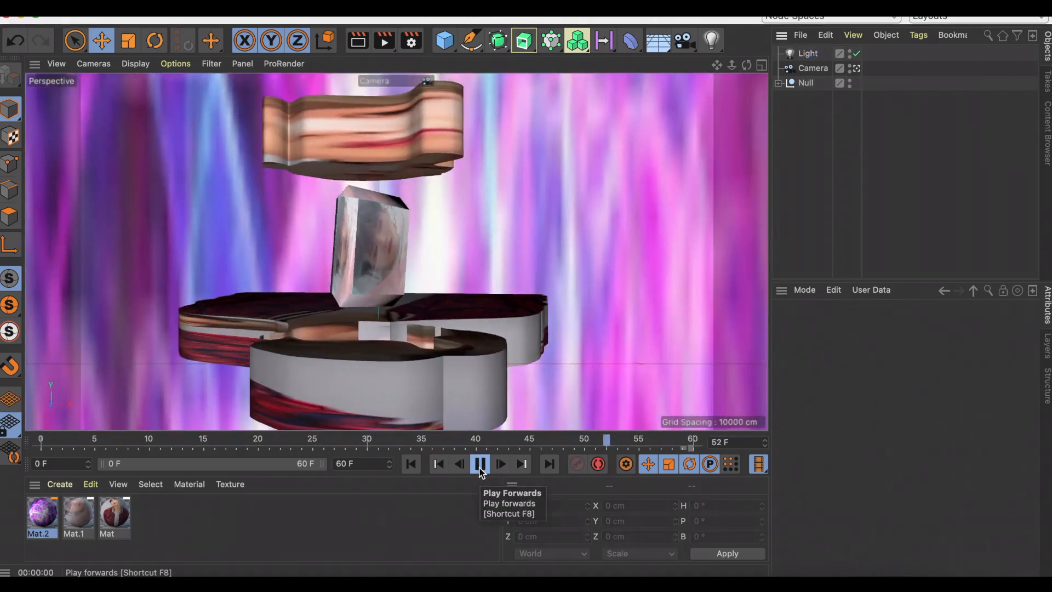
click(481, 465)
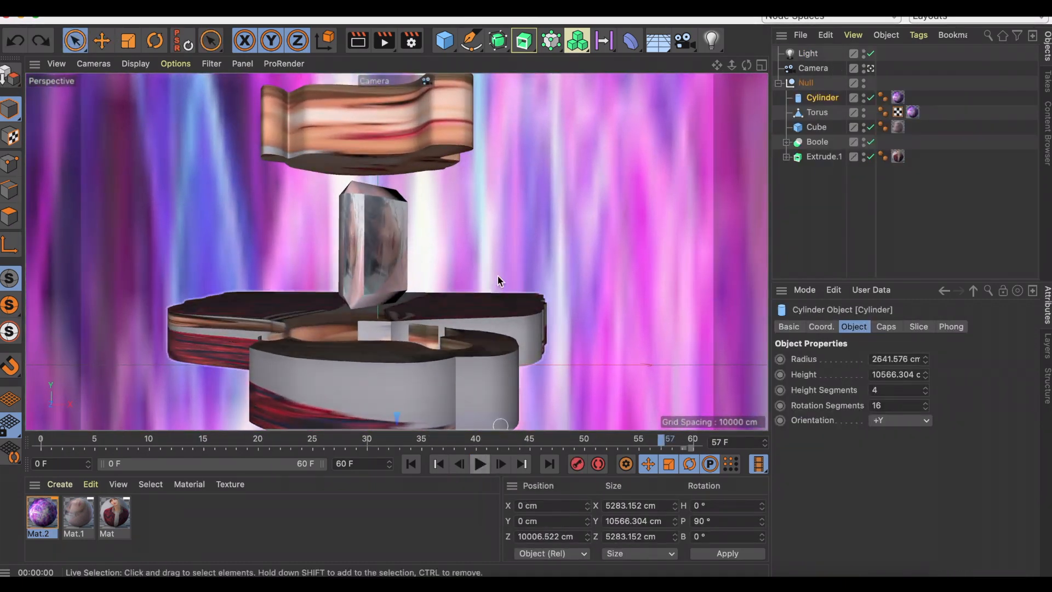
scroll(499, 421, down, 5)
click(385, 49)
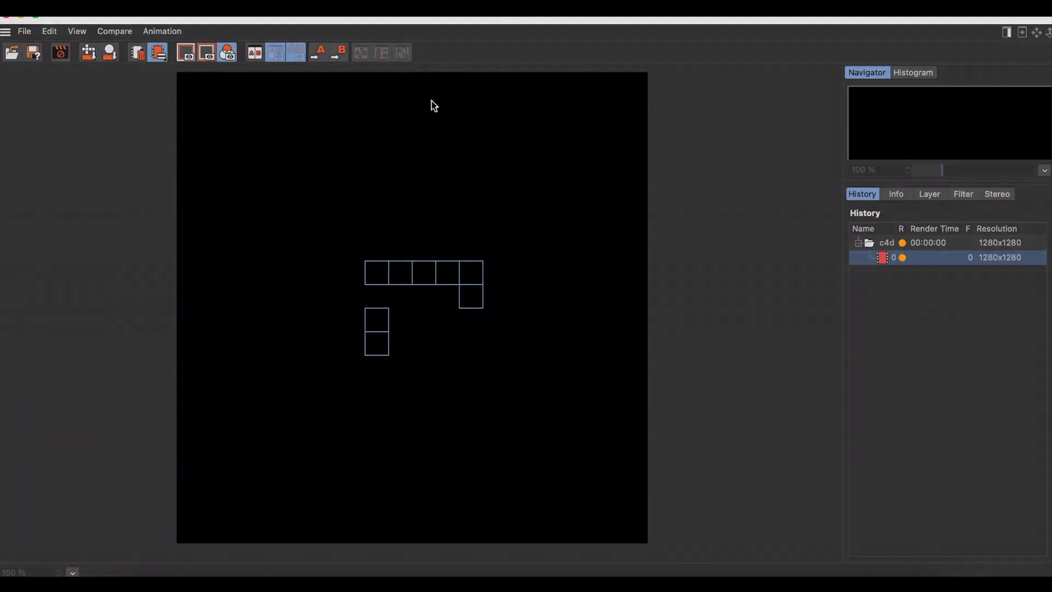